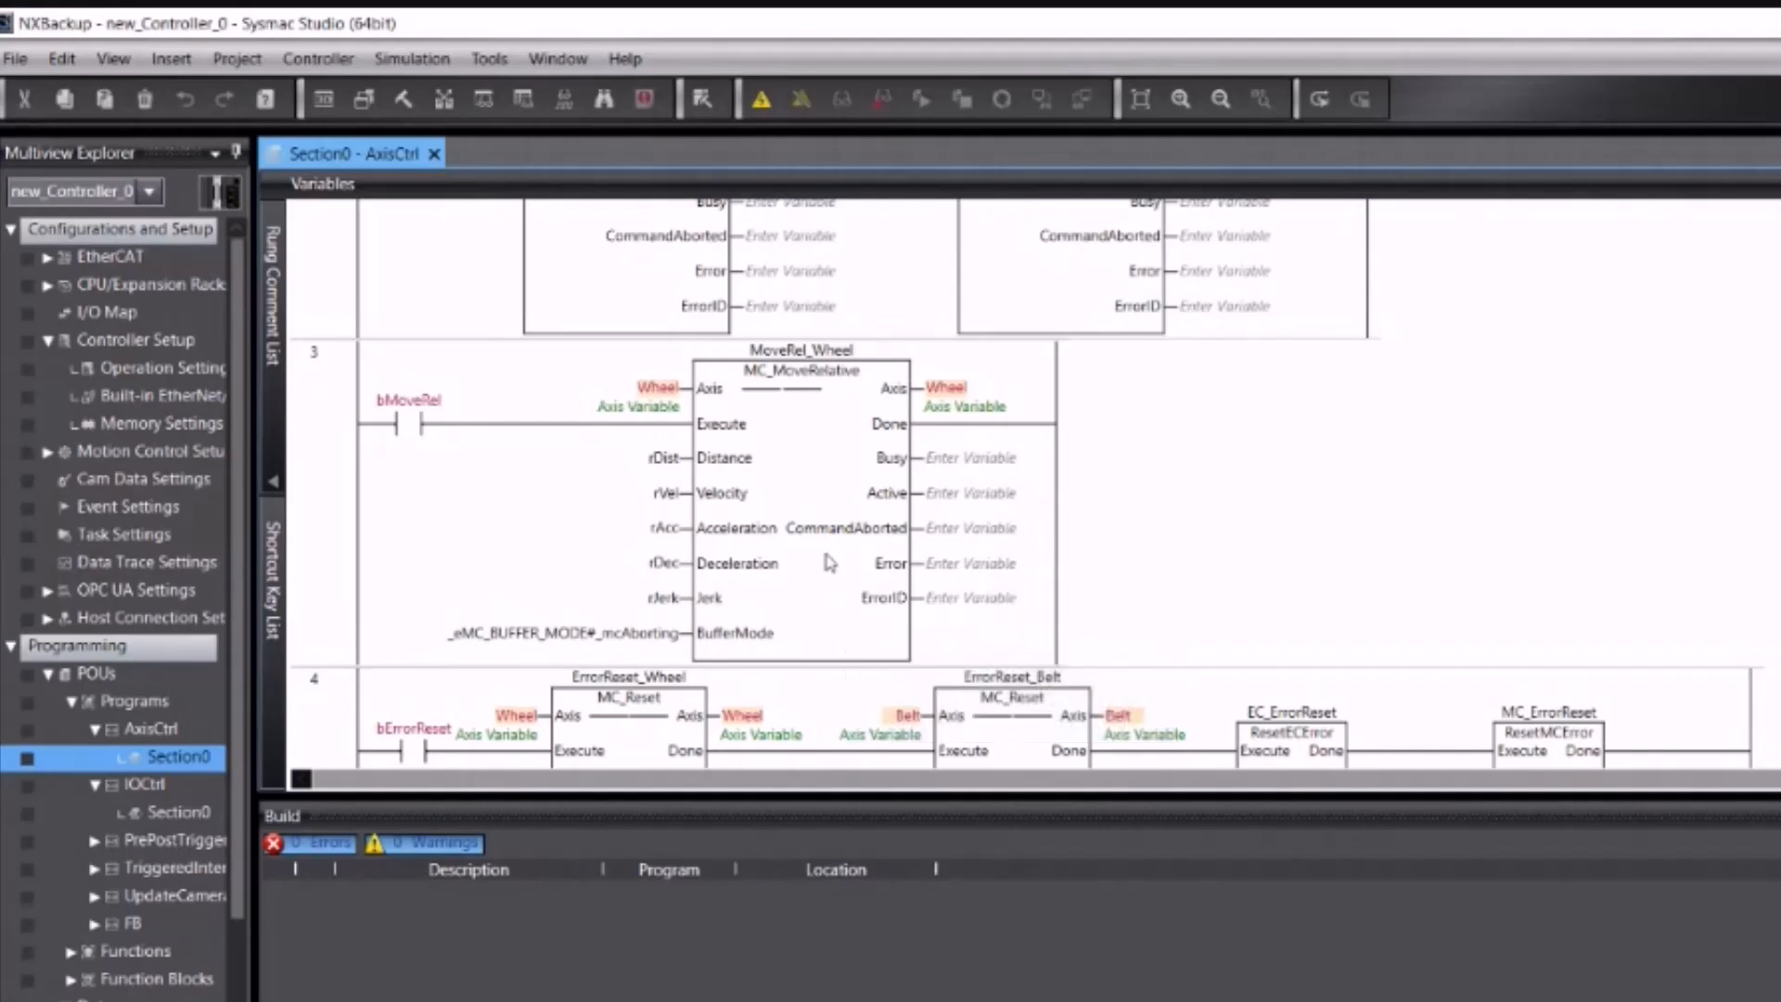
Step: Show the controller's Automation Playback Settings page with Sampling Setting 1 and Sampling Setting 2 collapsed
mouse_move(791, 499)
left_click(162, 371)
double_click(161, 375)
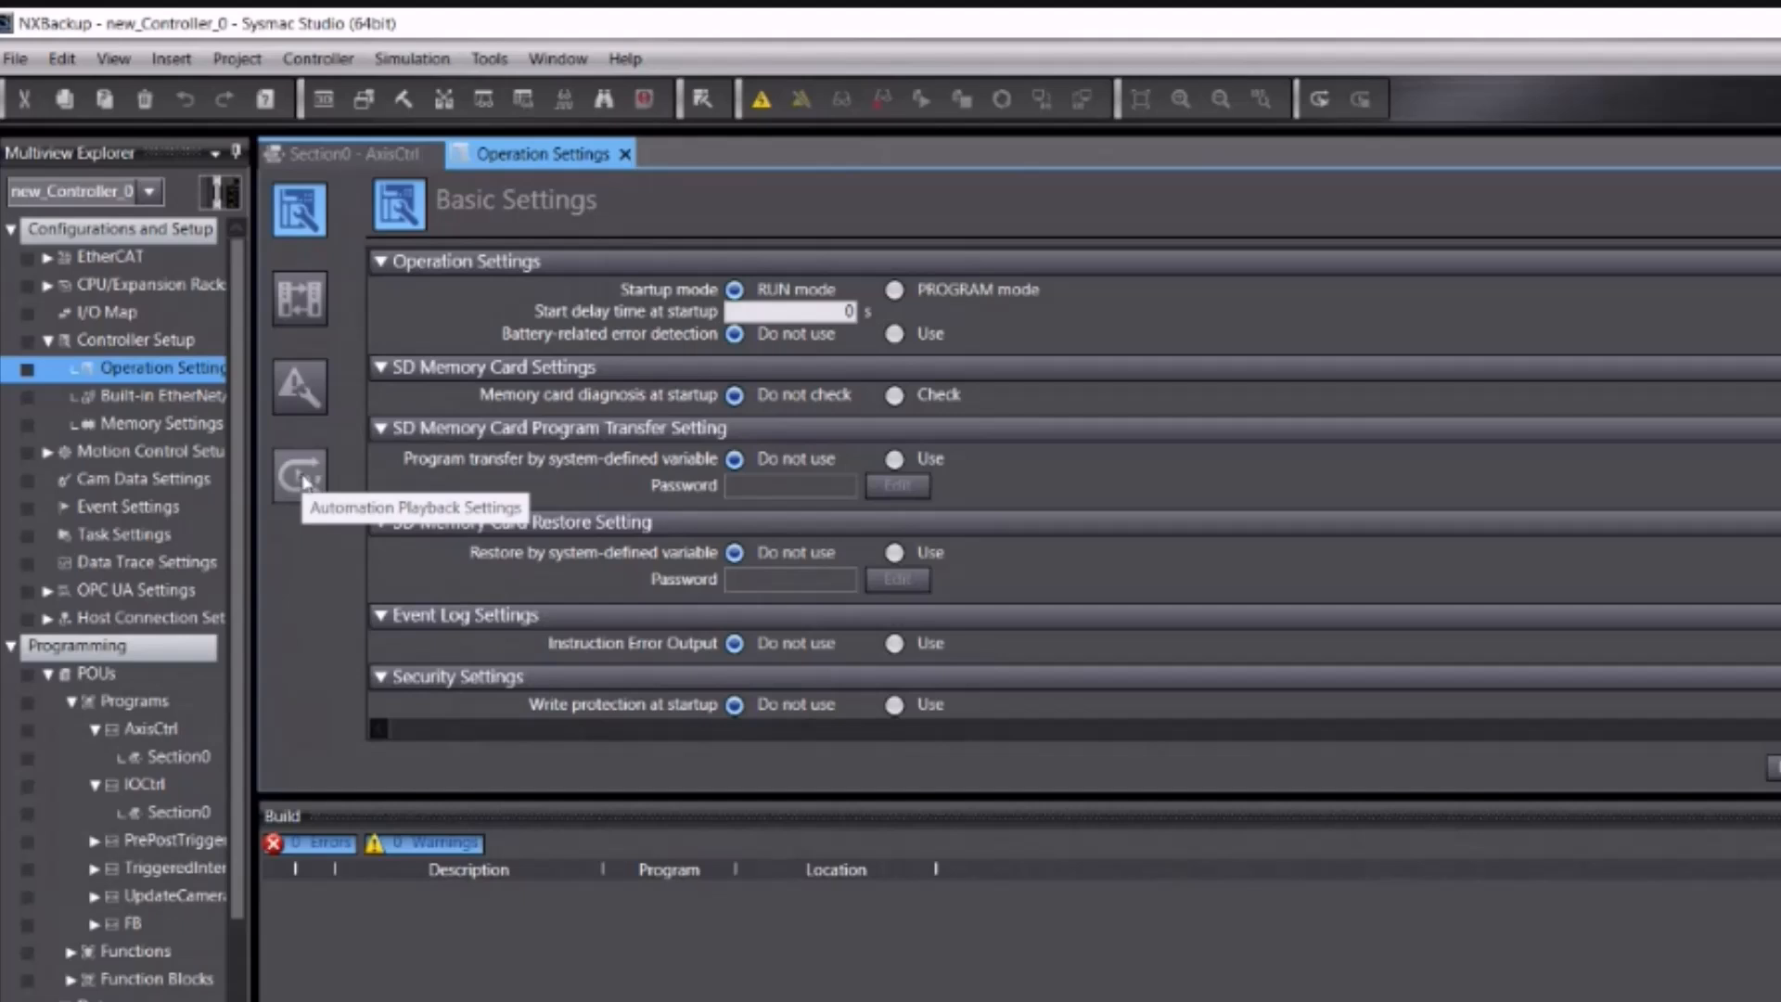
left_click(302, 478)
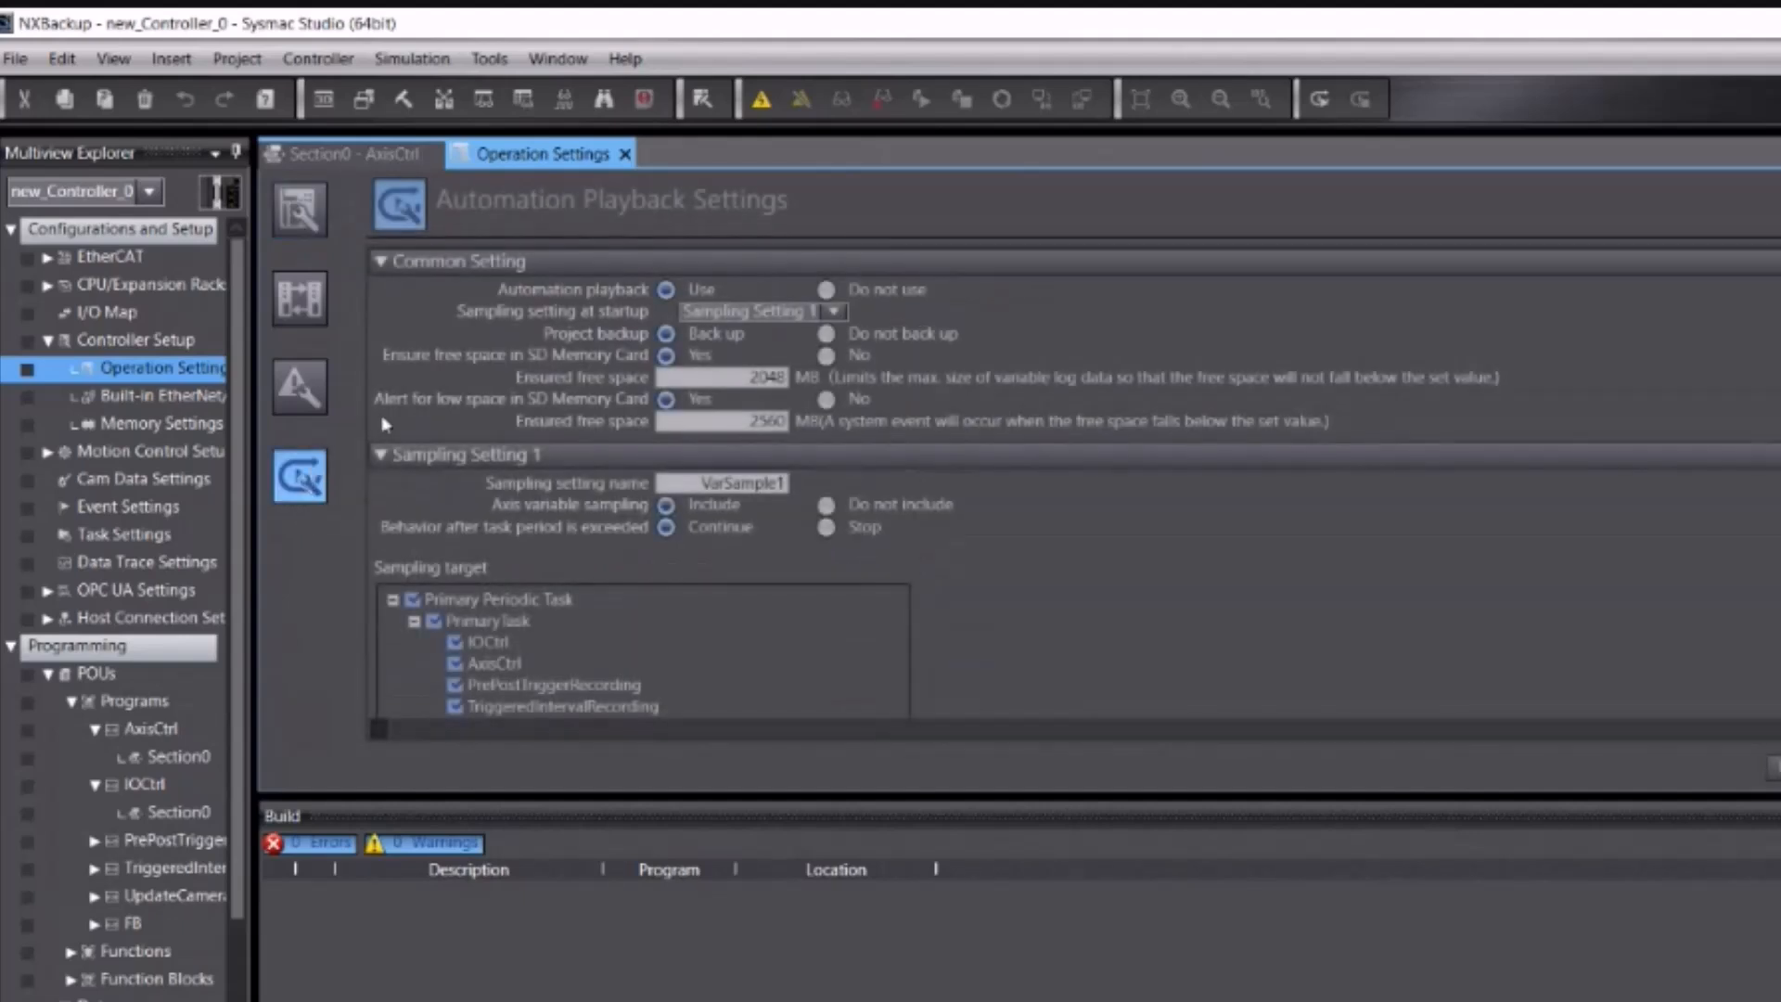
left_click(380, 454)
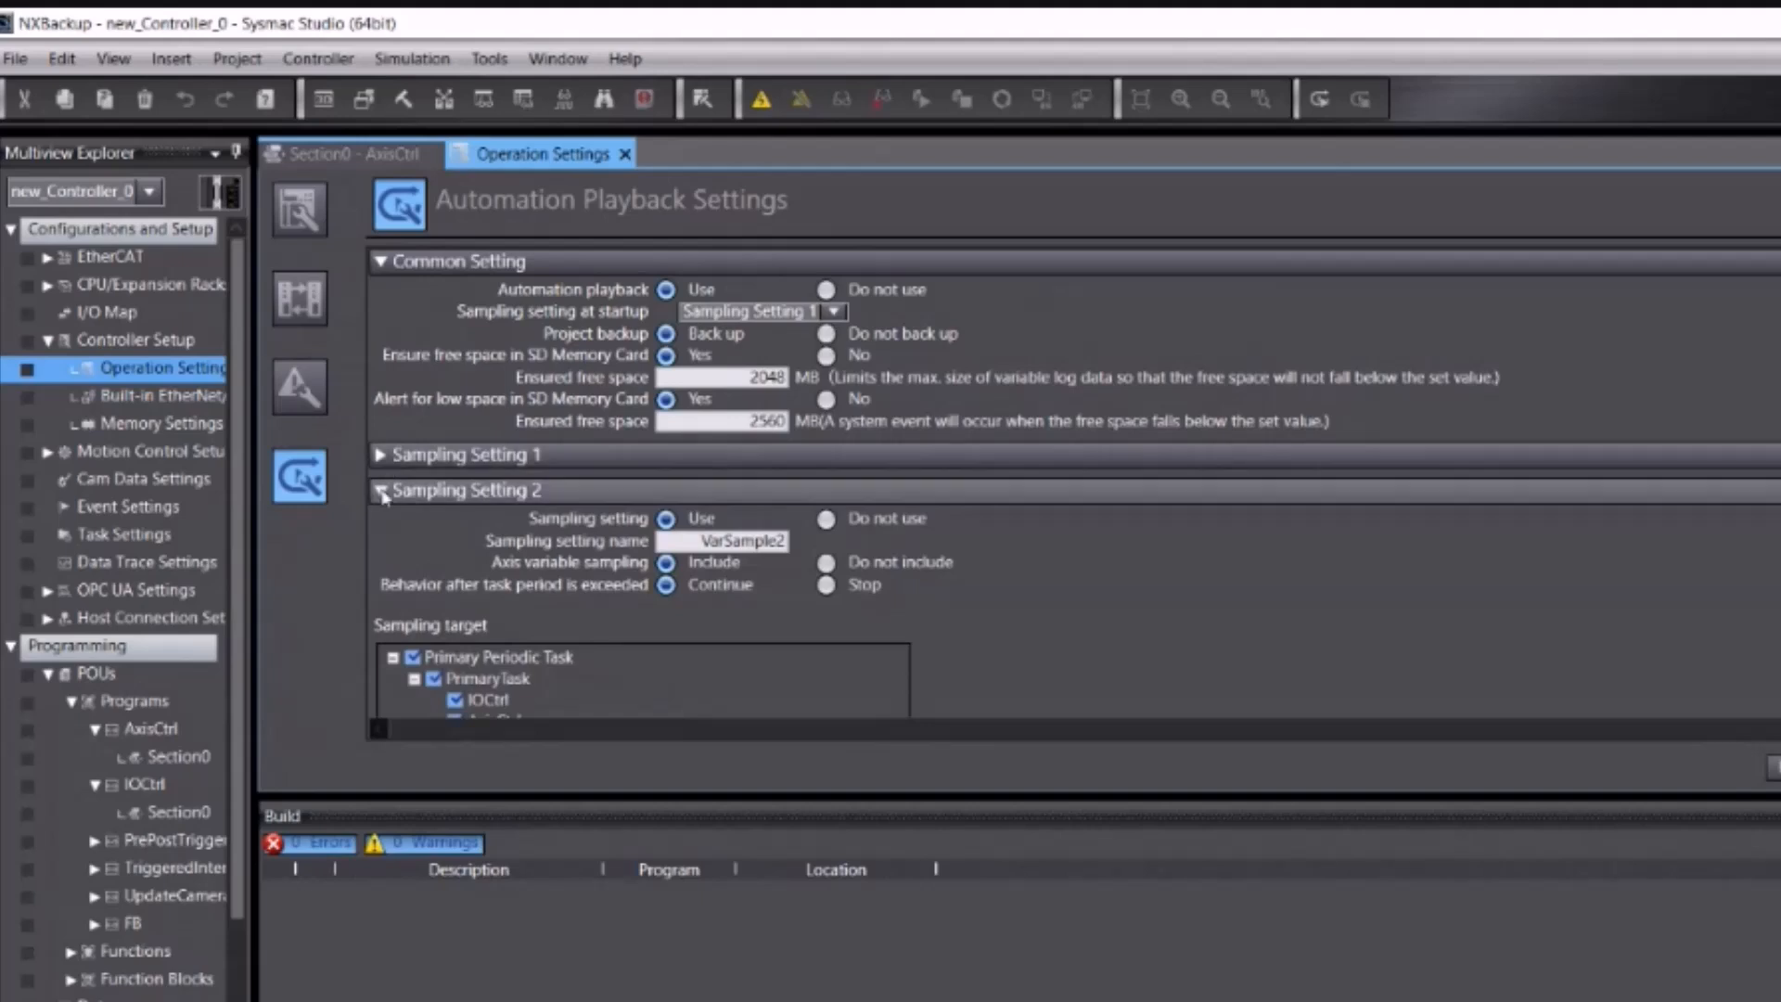
left_click(381, 490)
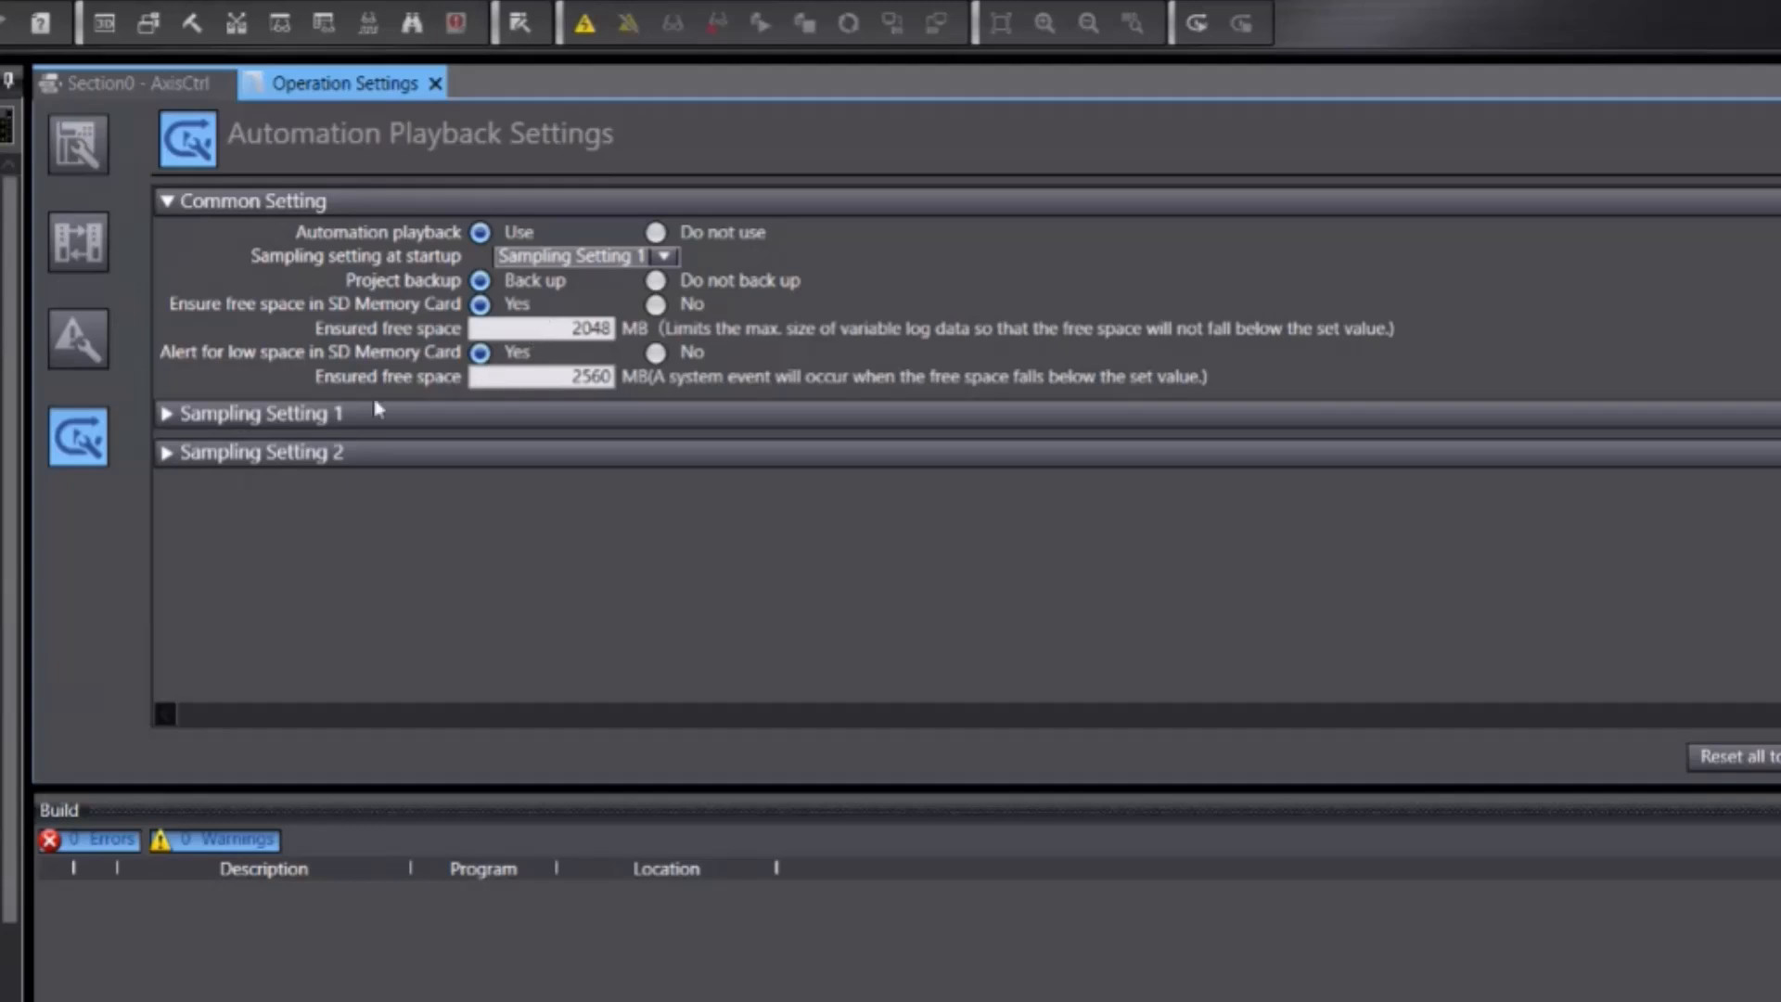
Step: Expand Sampling Setting 1 and scroll to its VarLog1 output, triggered by FB.PrePostRecTrig (Rising)
left_click(167, 415)
scroll(532, 432, "down", 3)
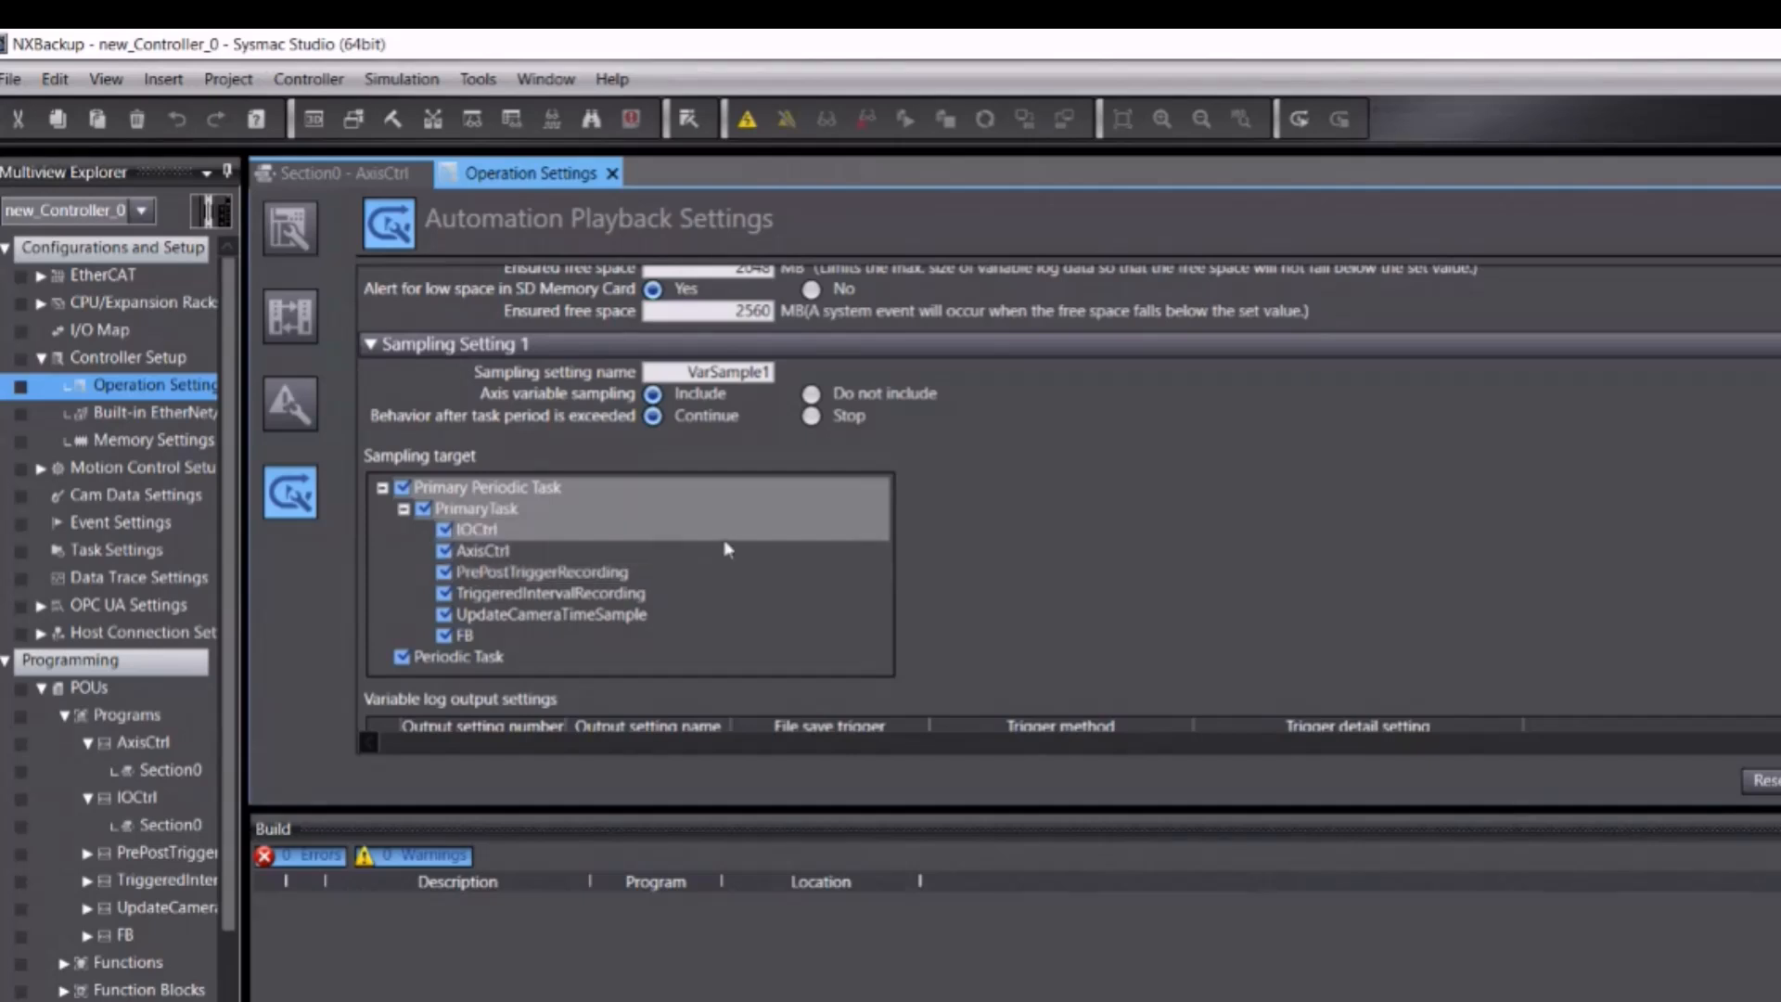
scroll(1003, 555, "down", 3)
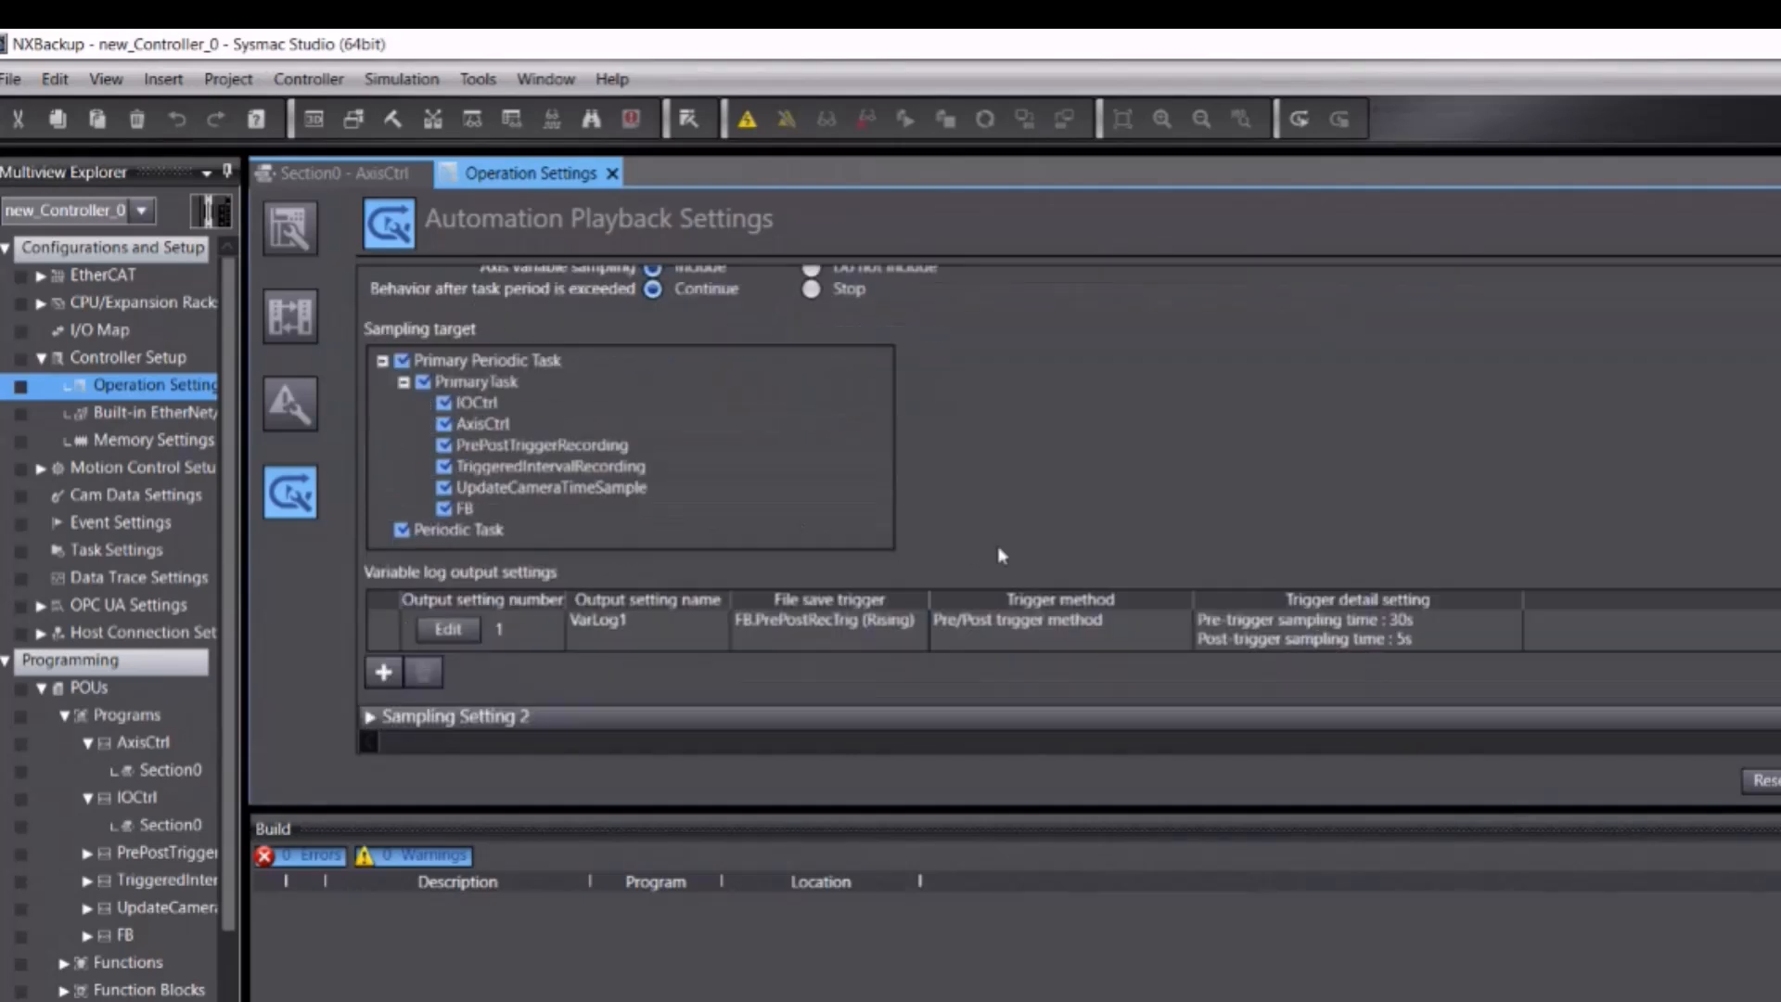
left_click(449, 621)
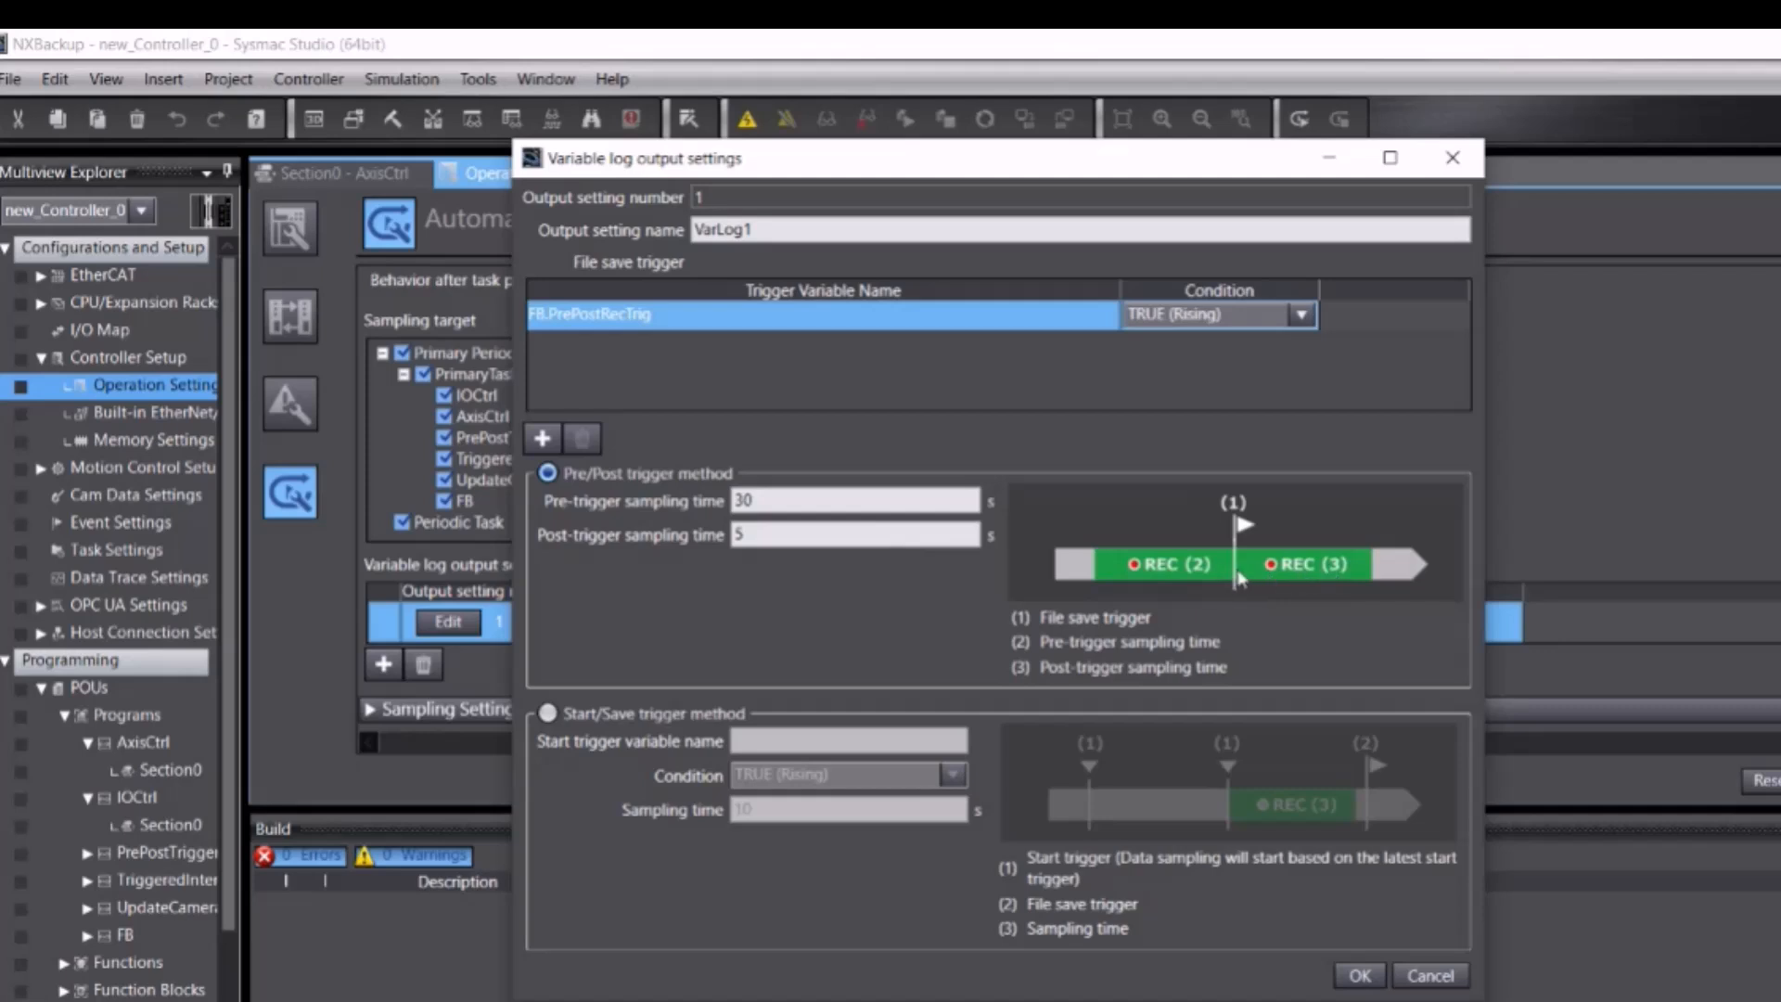
left_click(674, 725)
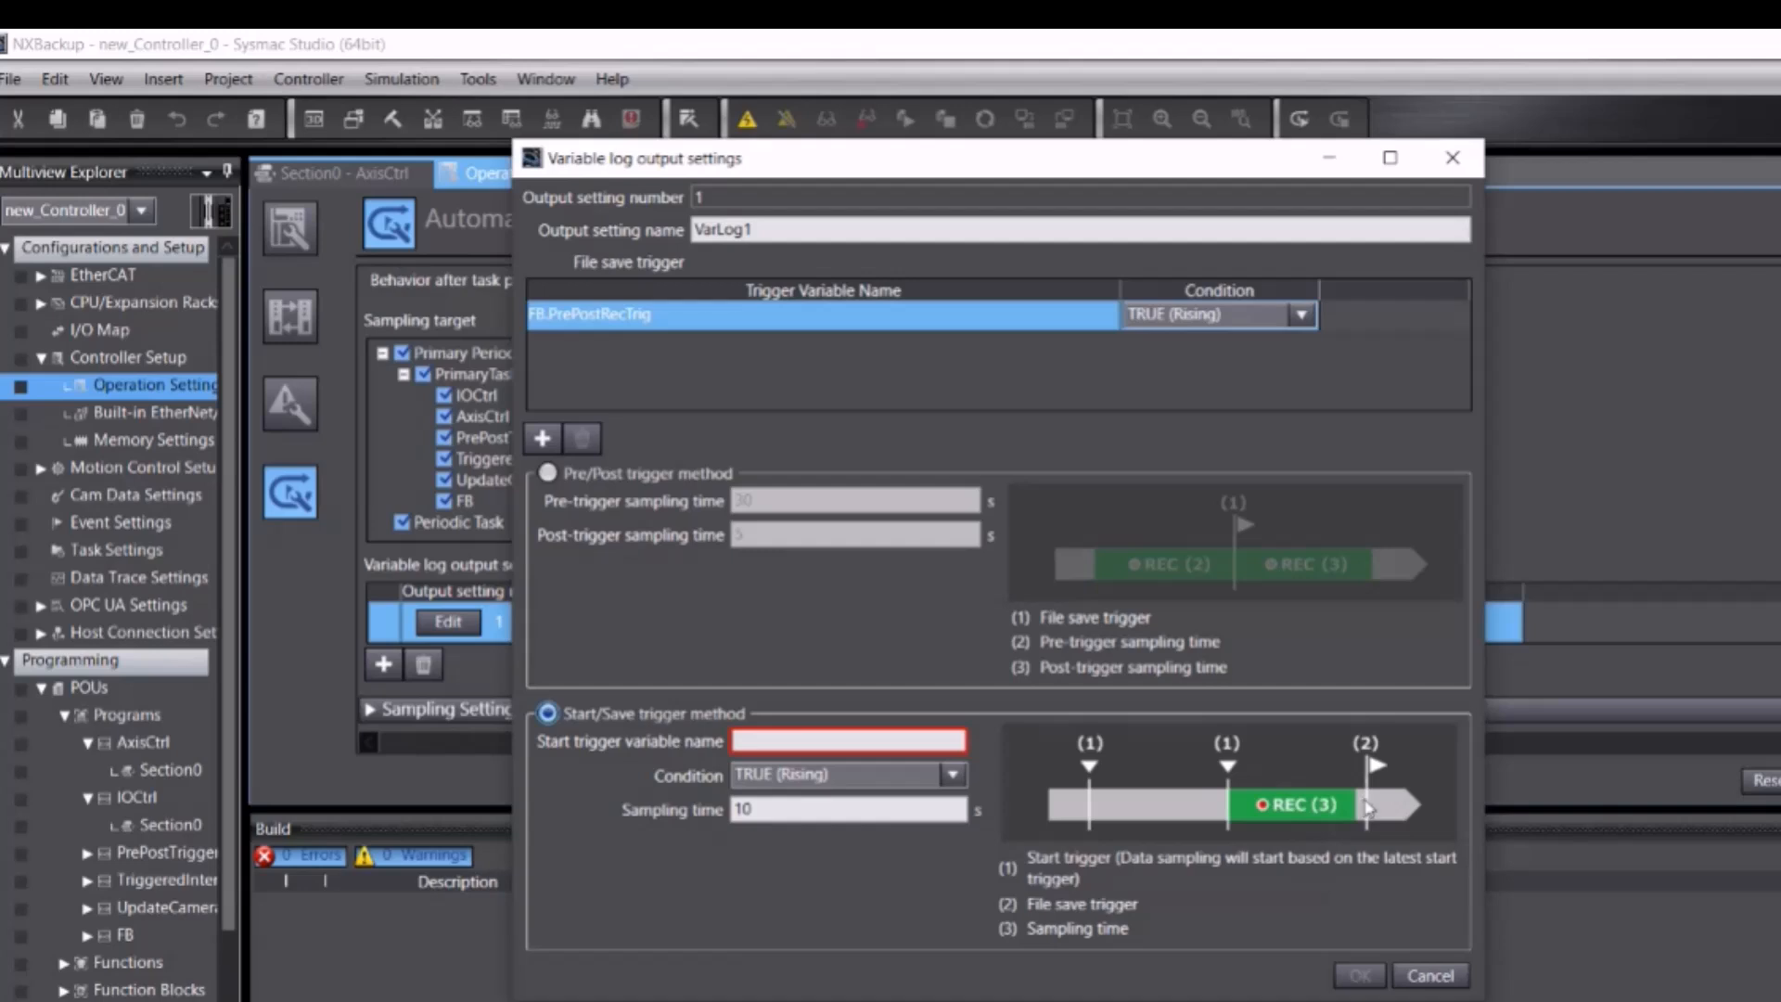
left_click(1430, 975)
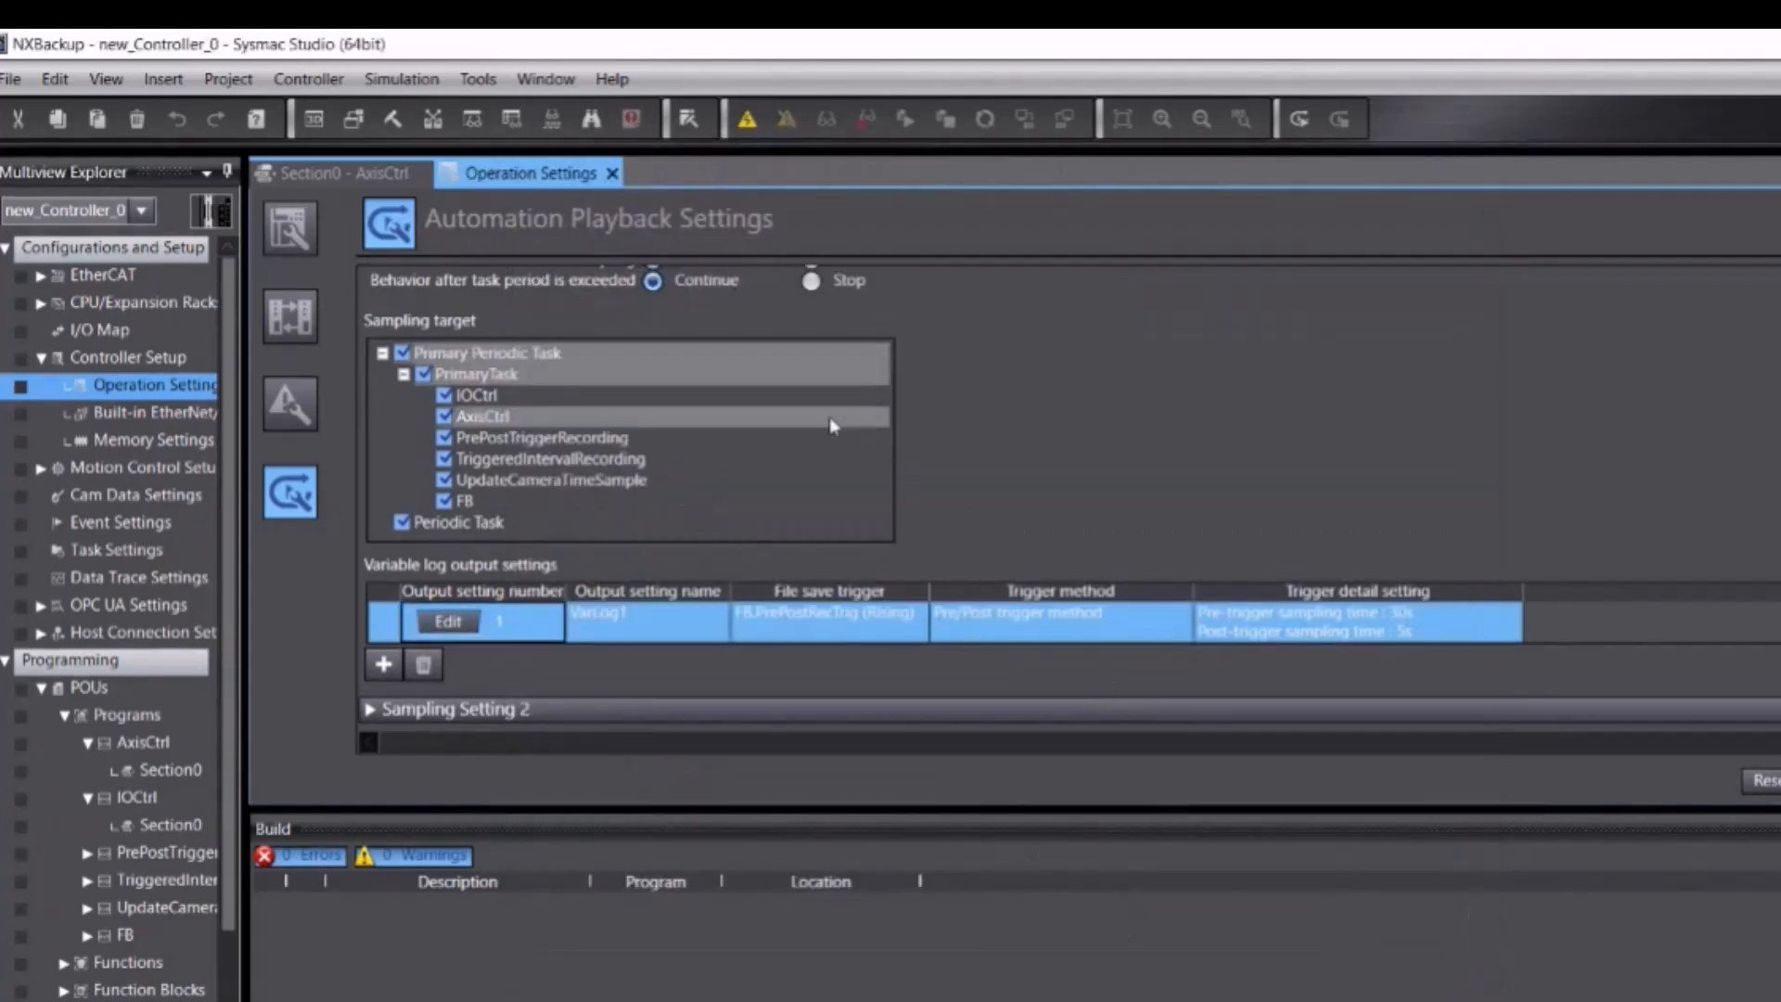
Step: Close Operation Settings and start an Automation Playback session from the Tools menu
left_click(613, 174)
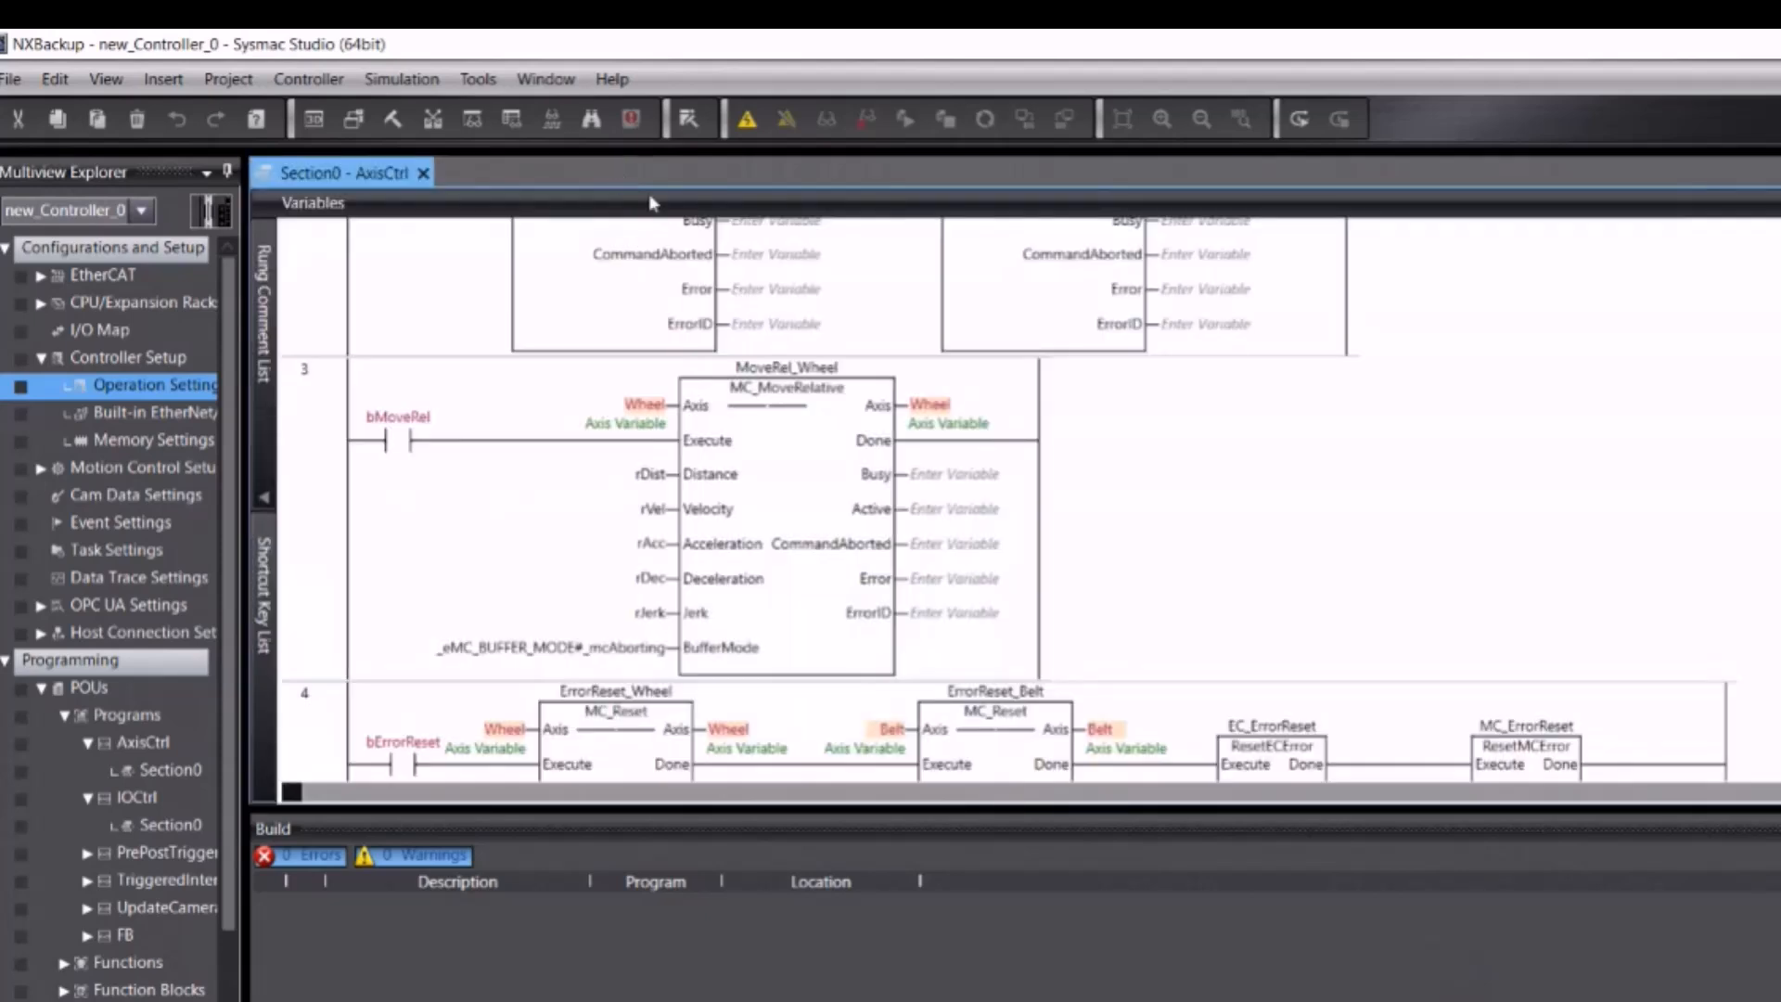
left_click(478, 78)
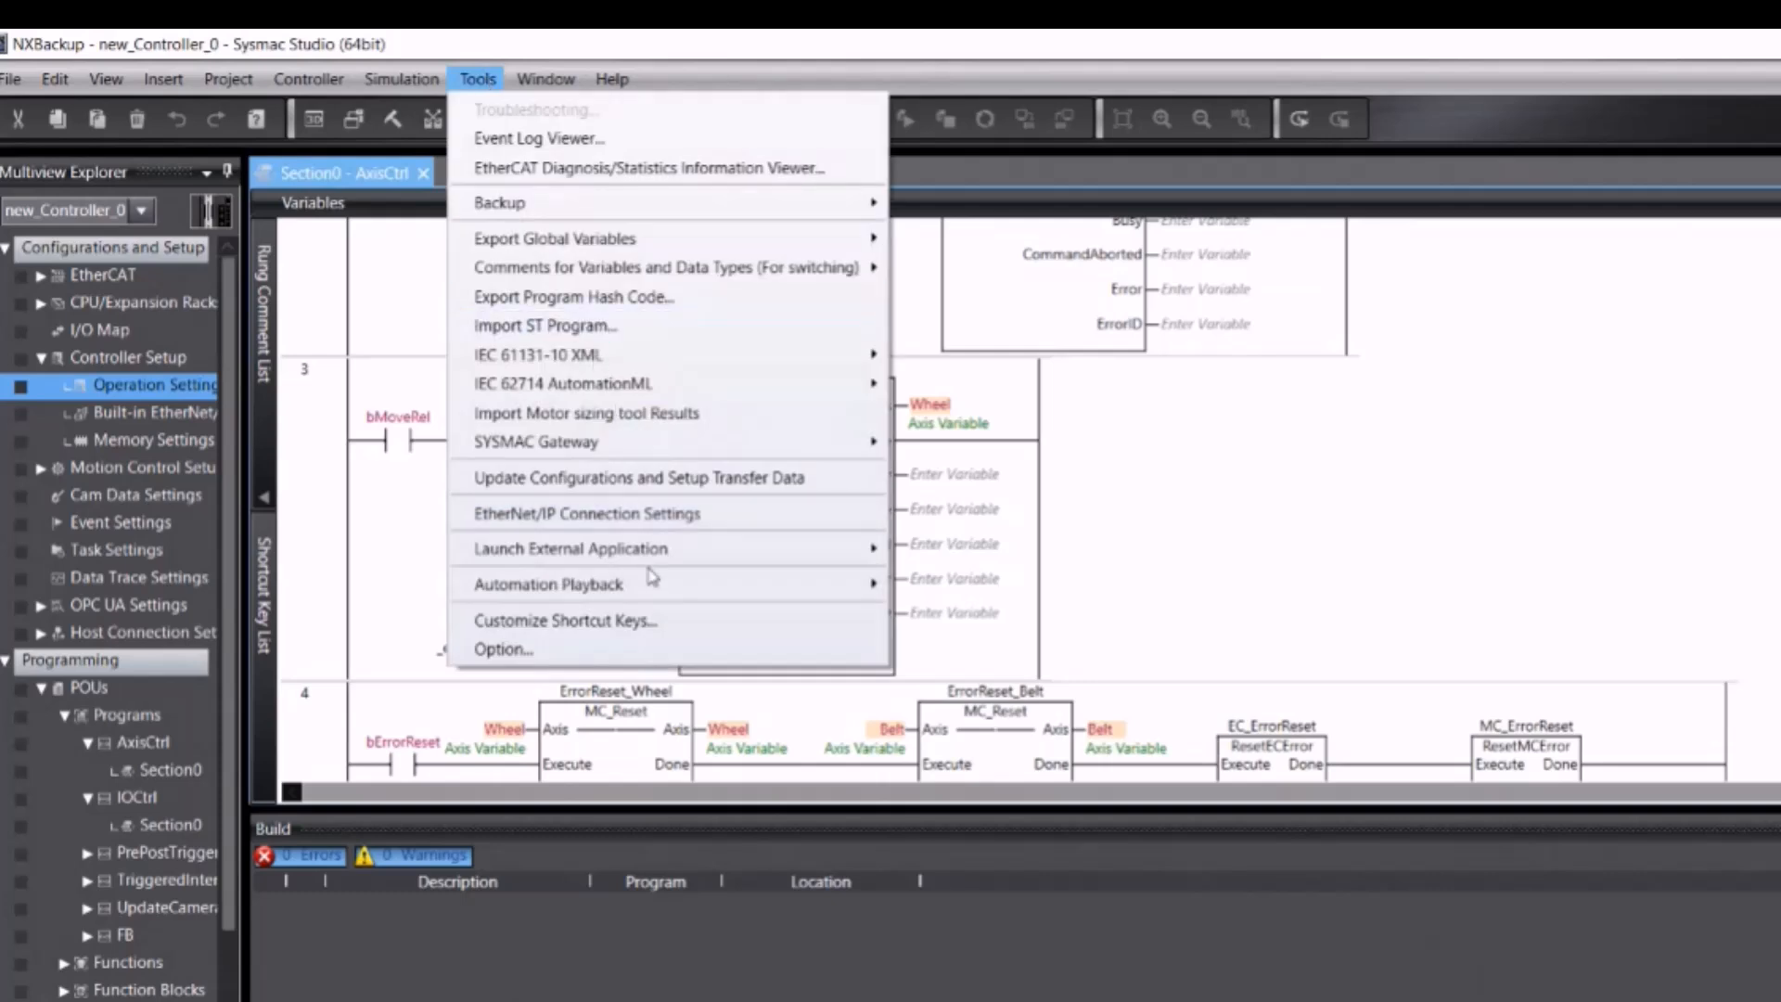
mouse_move(871, 592)
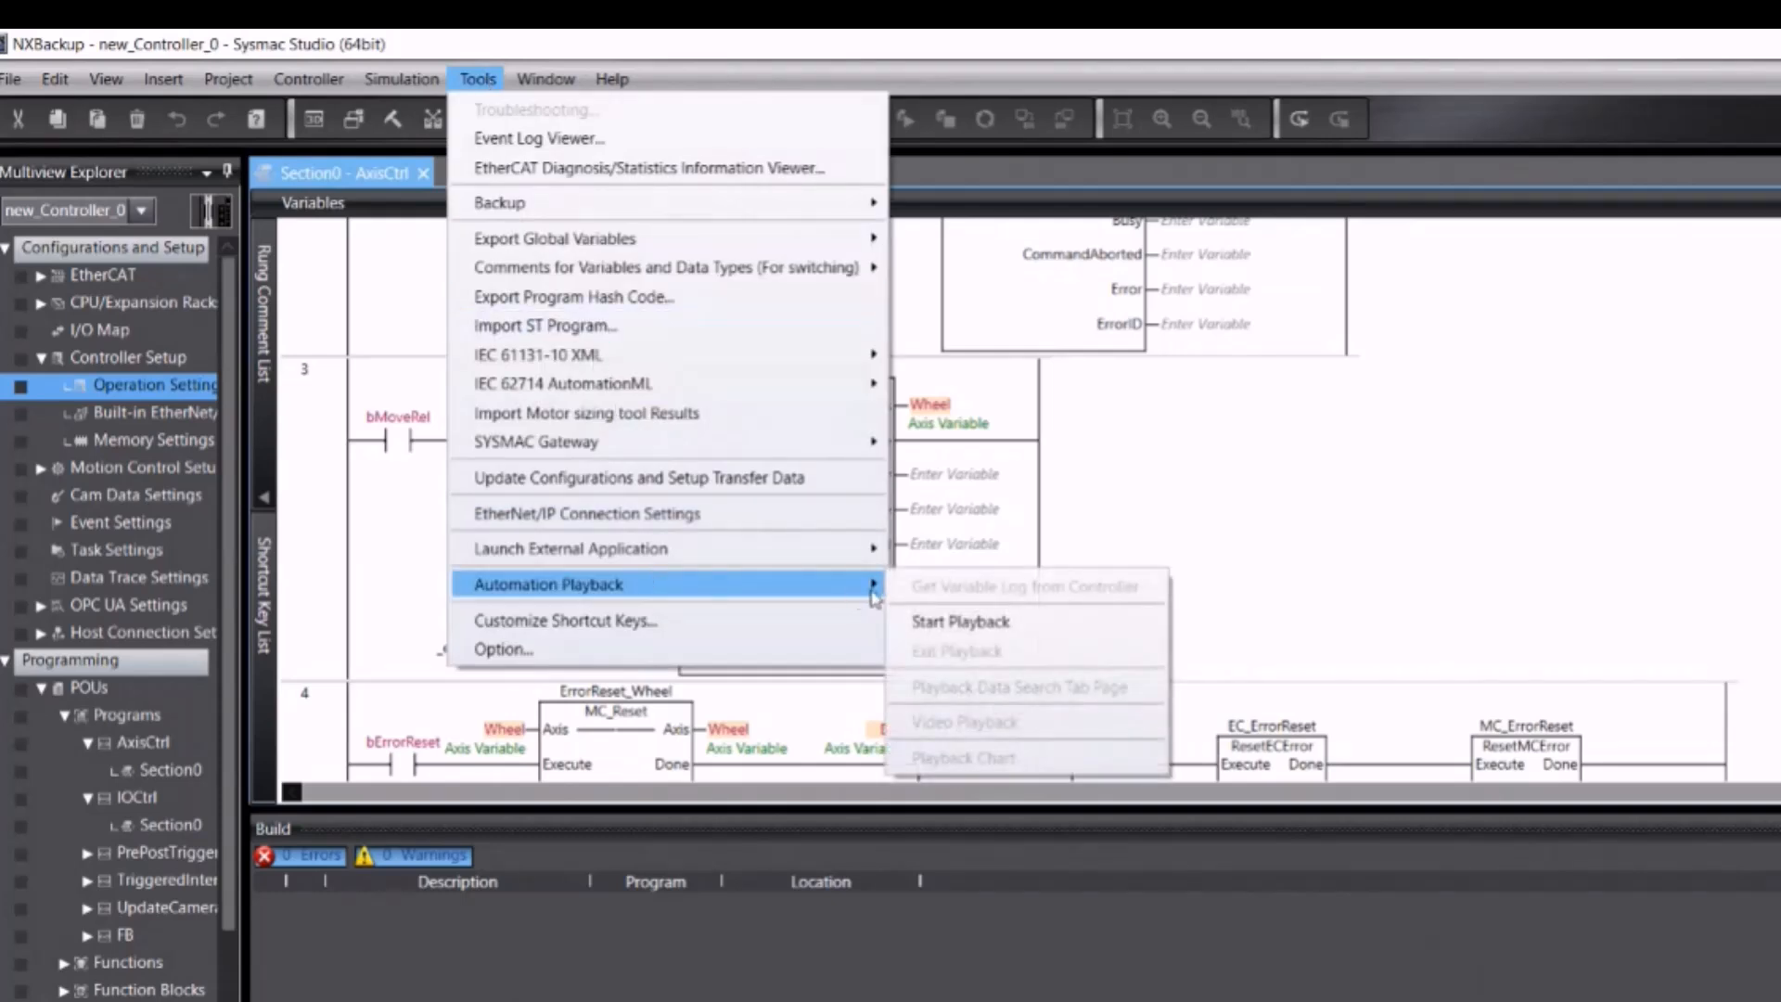
left_click(937, 622)
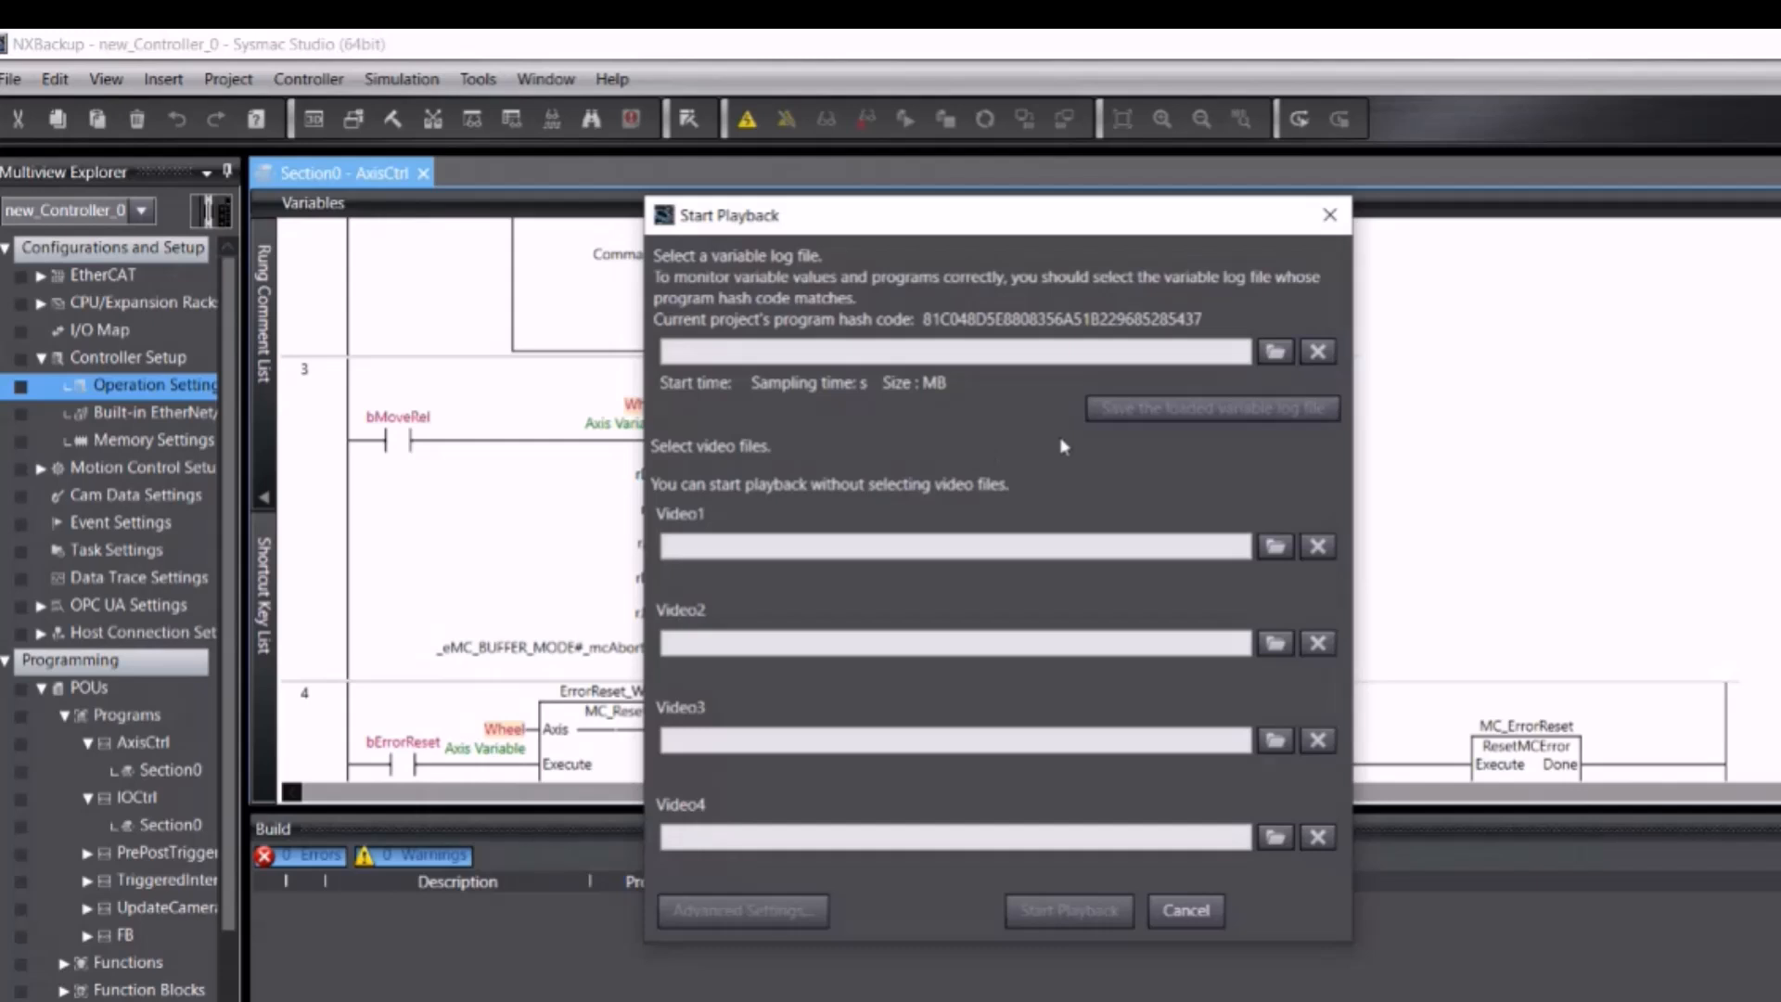
left_click(1278, 363)
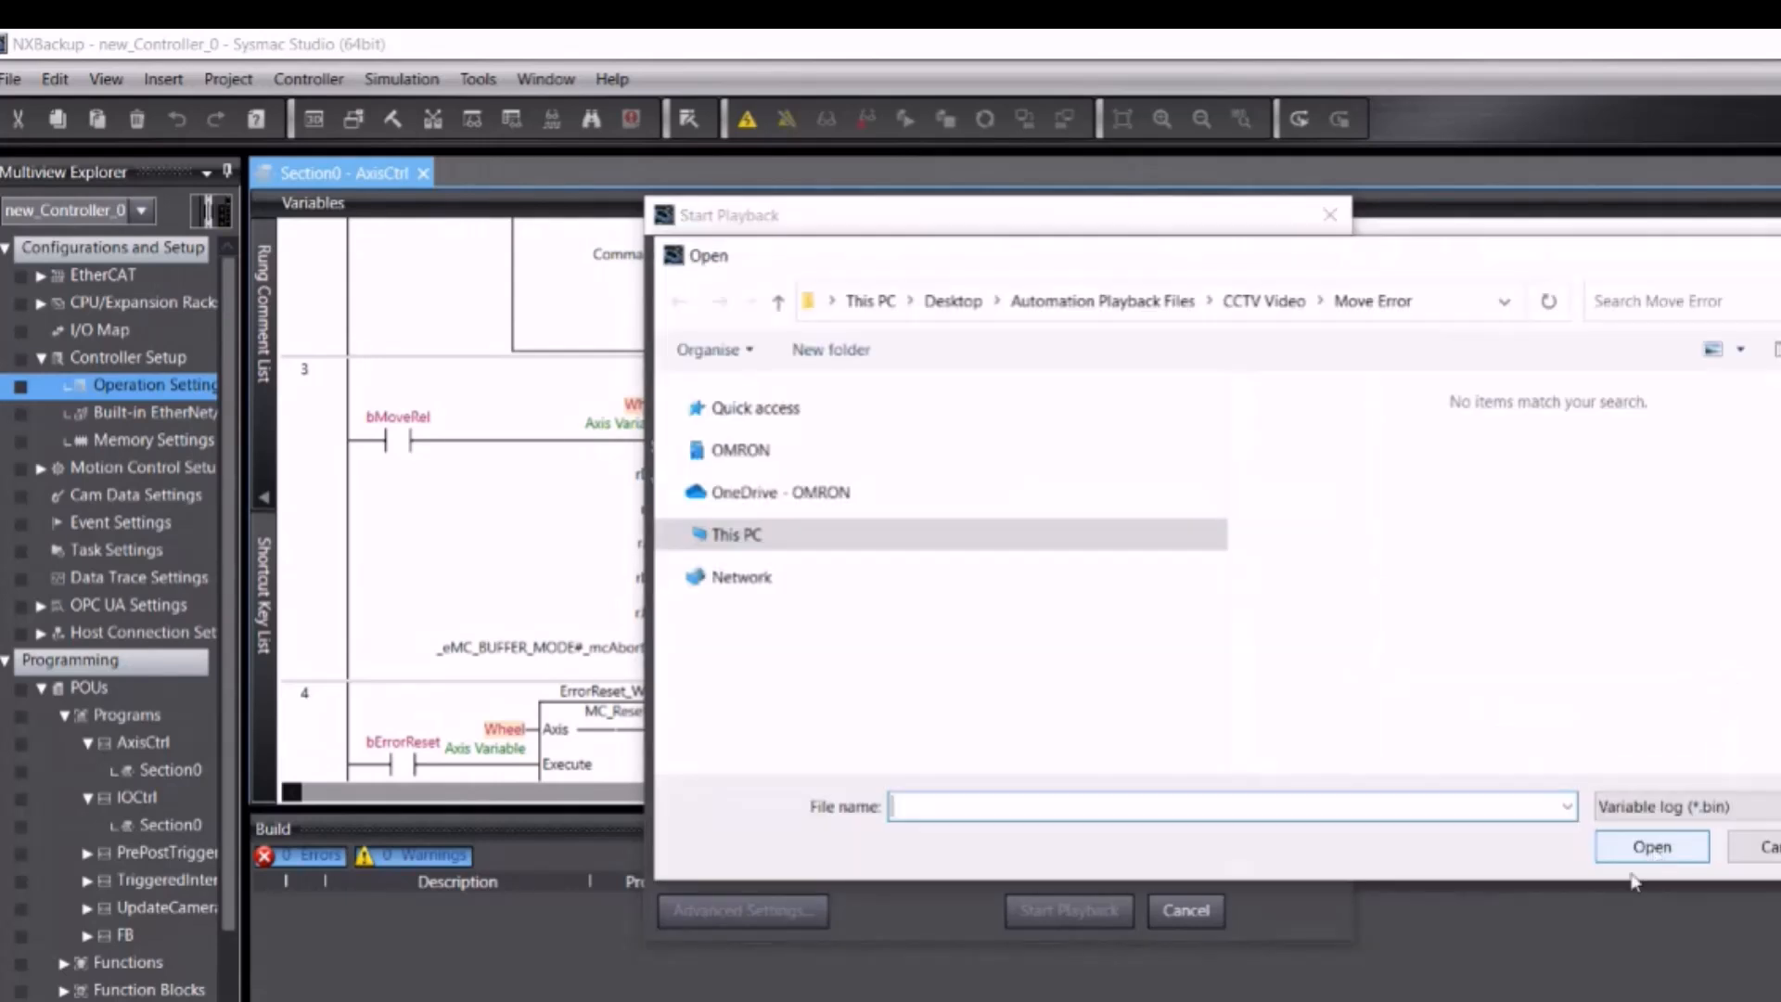
left_click(838, 501)
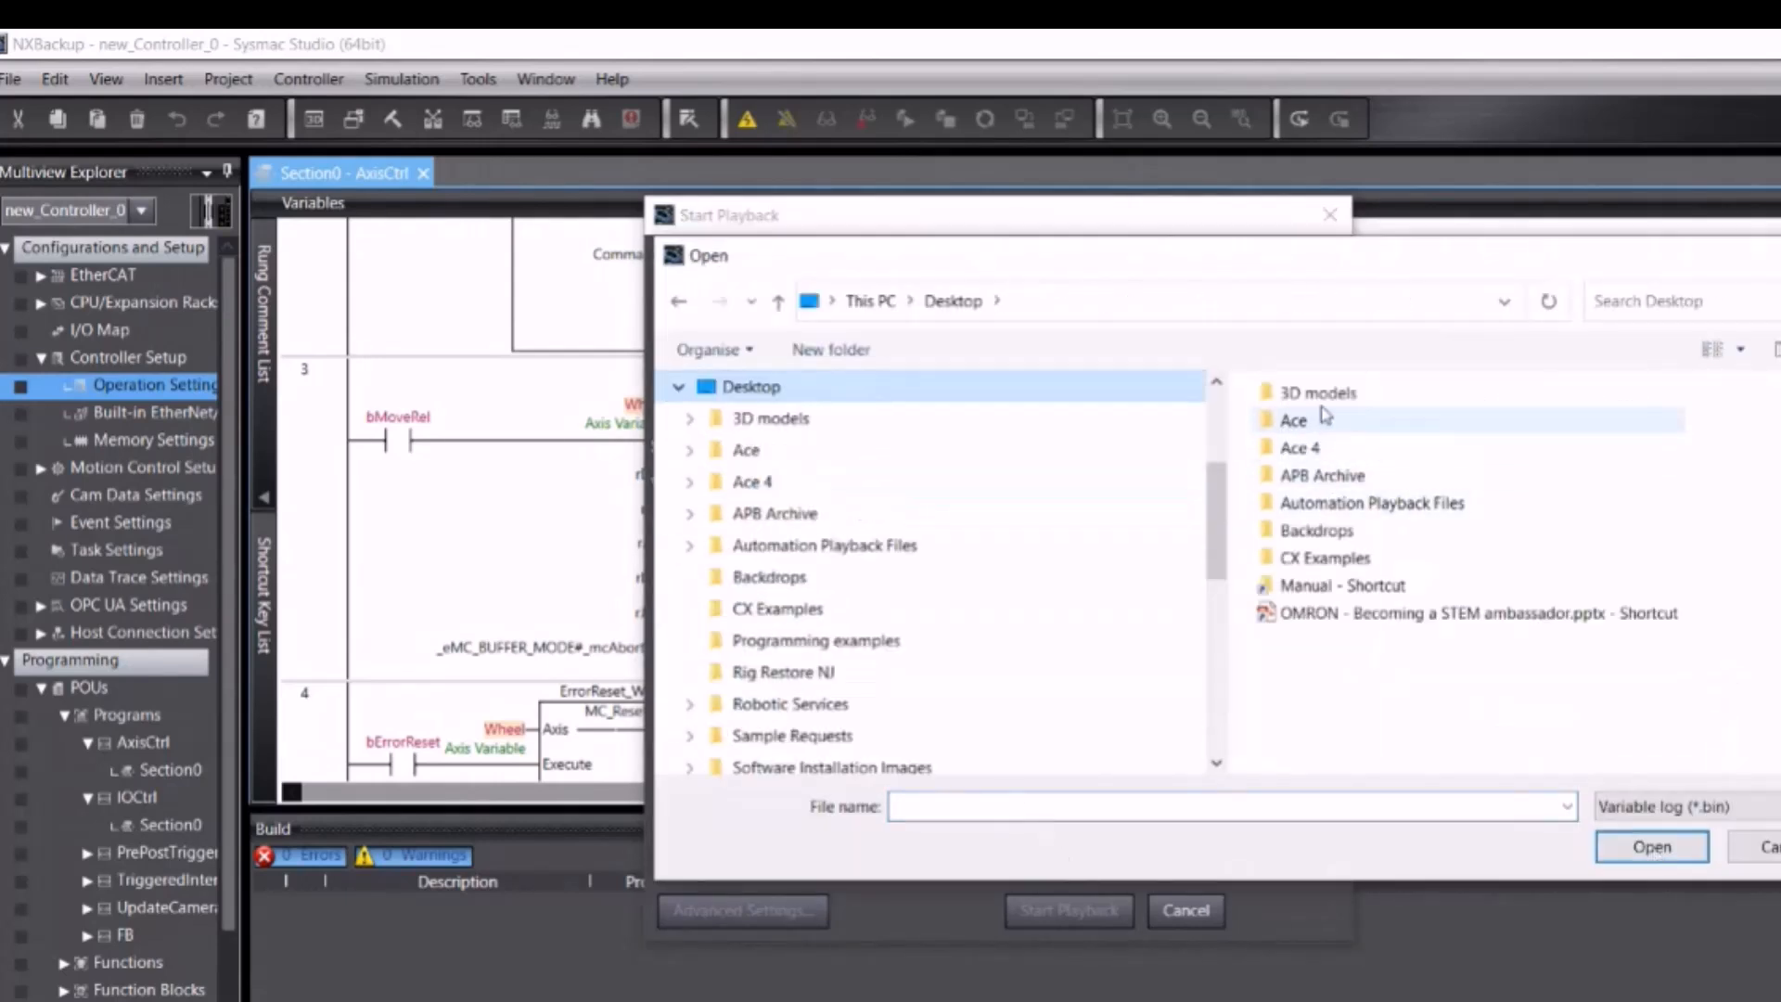
double_click(1333, 509)
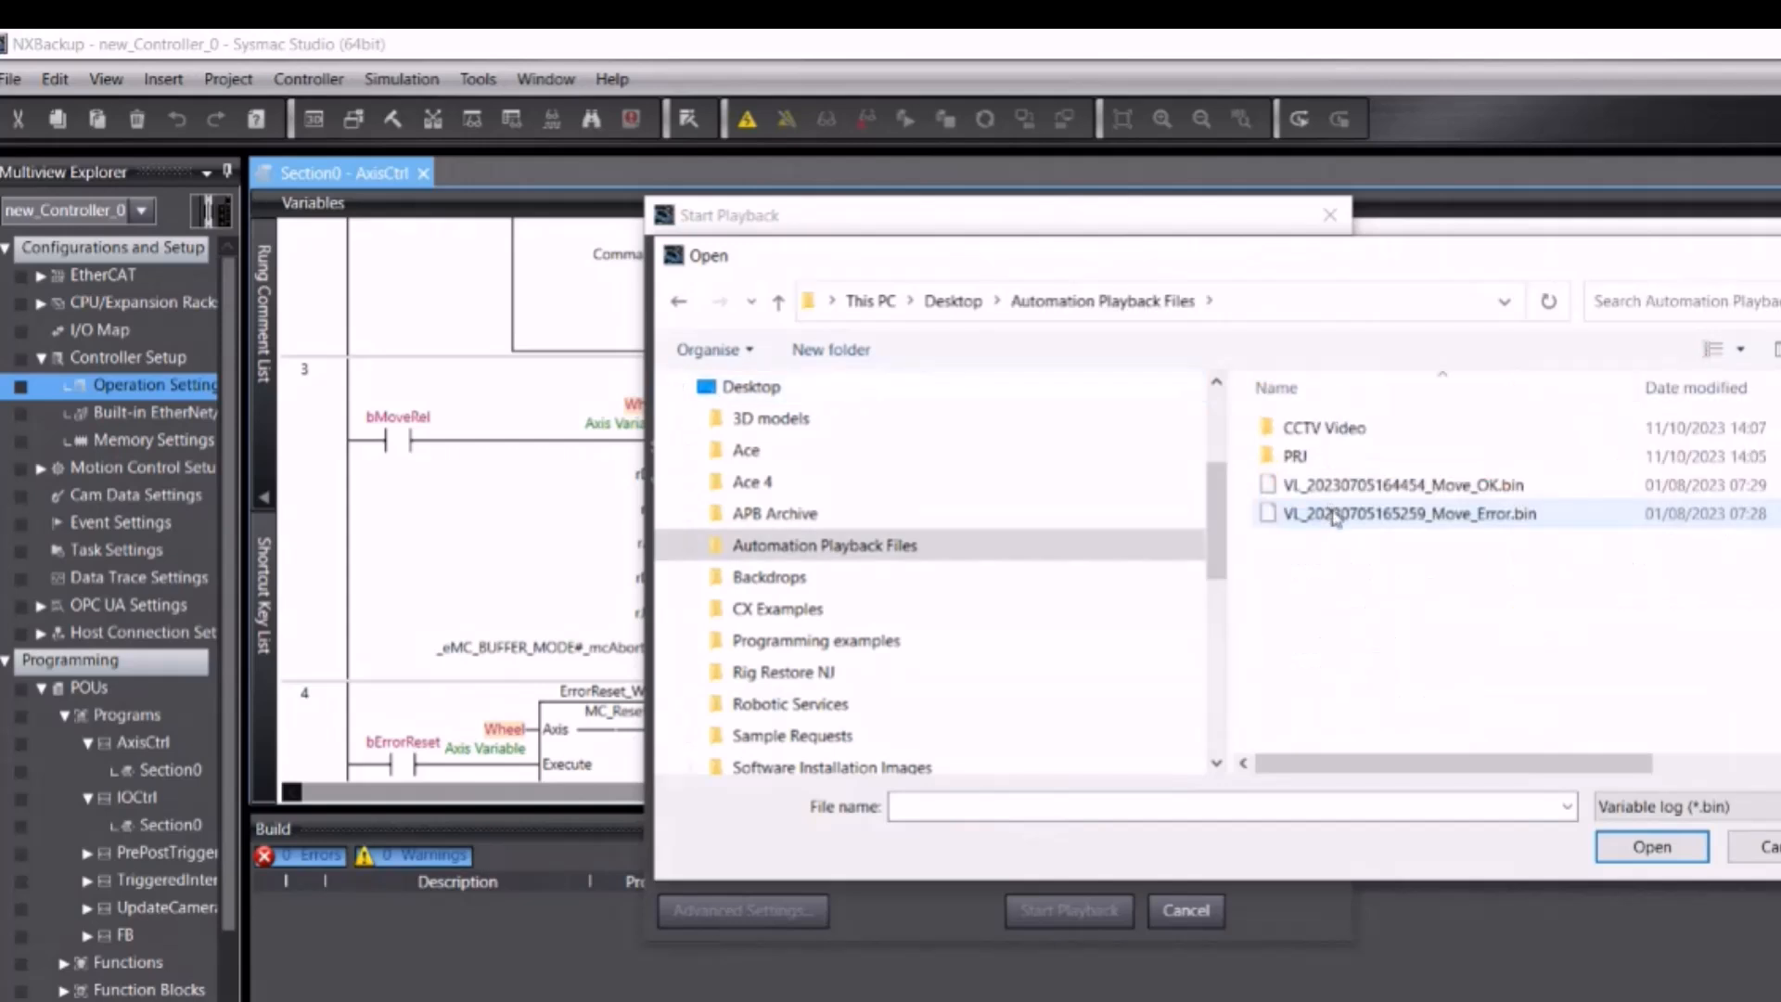
double_click(1412, 515)
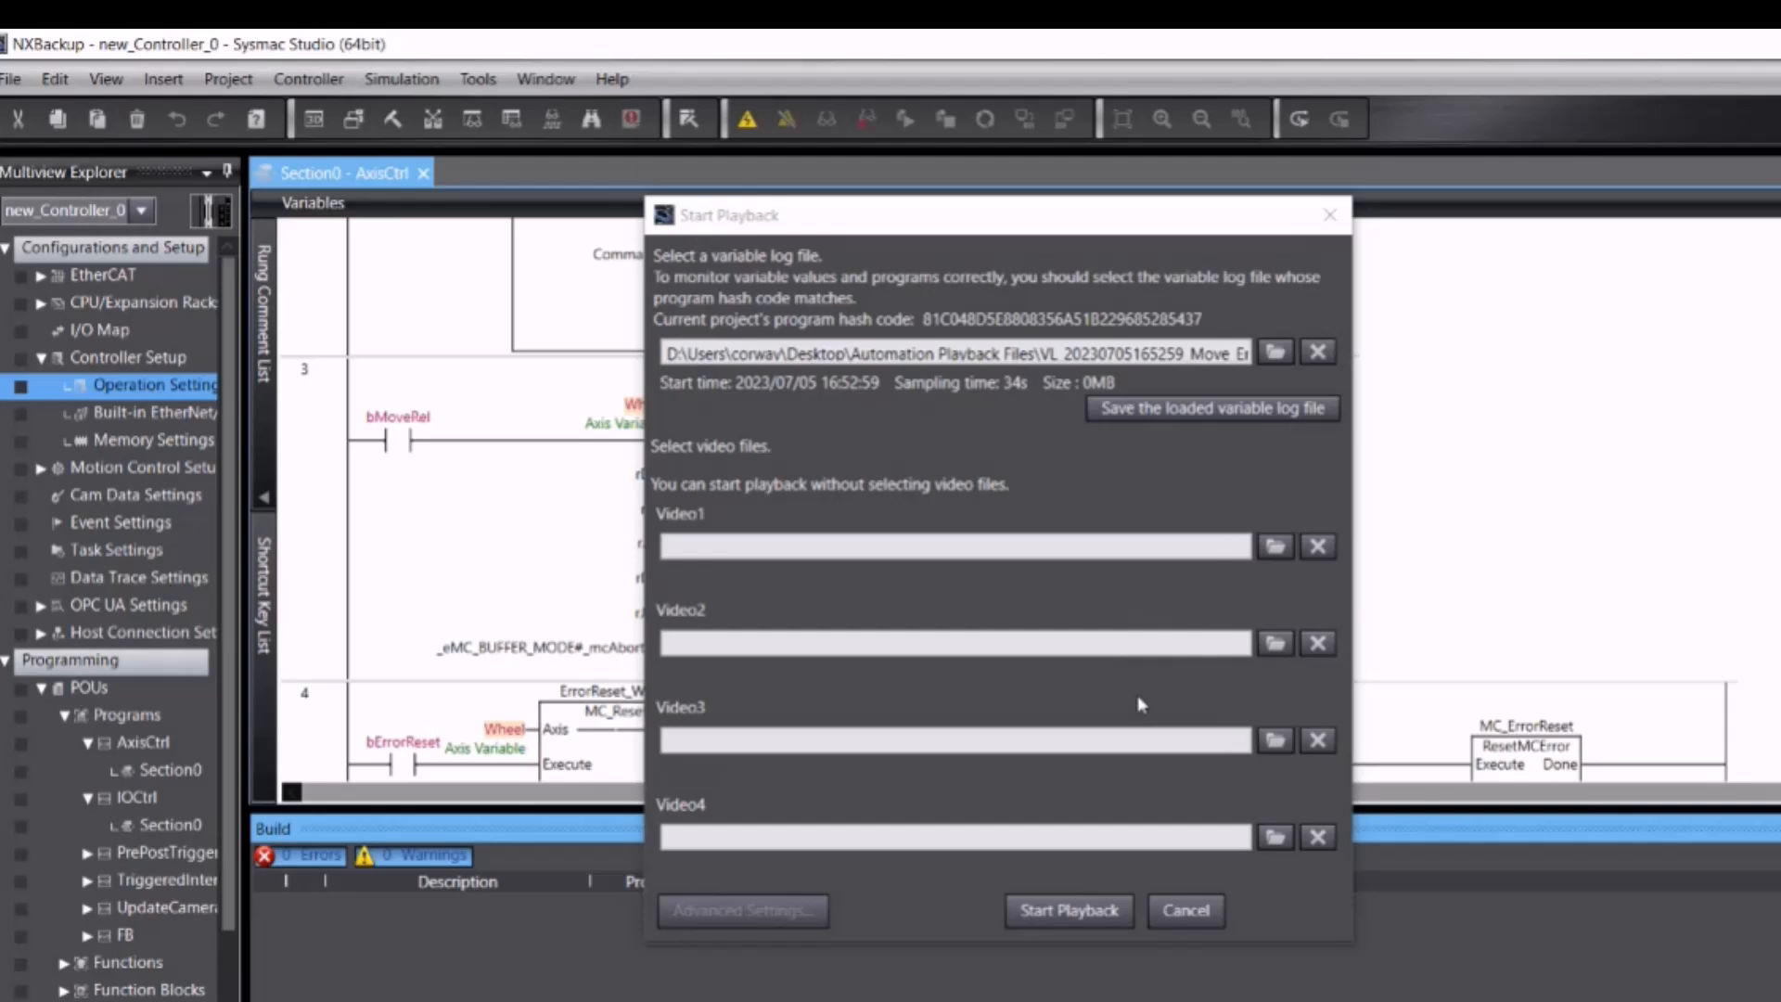
Step: Set Video1 to the .mkv recording in CCTV Video > Move Error
left_click(1276, 546)
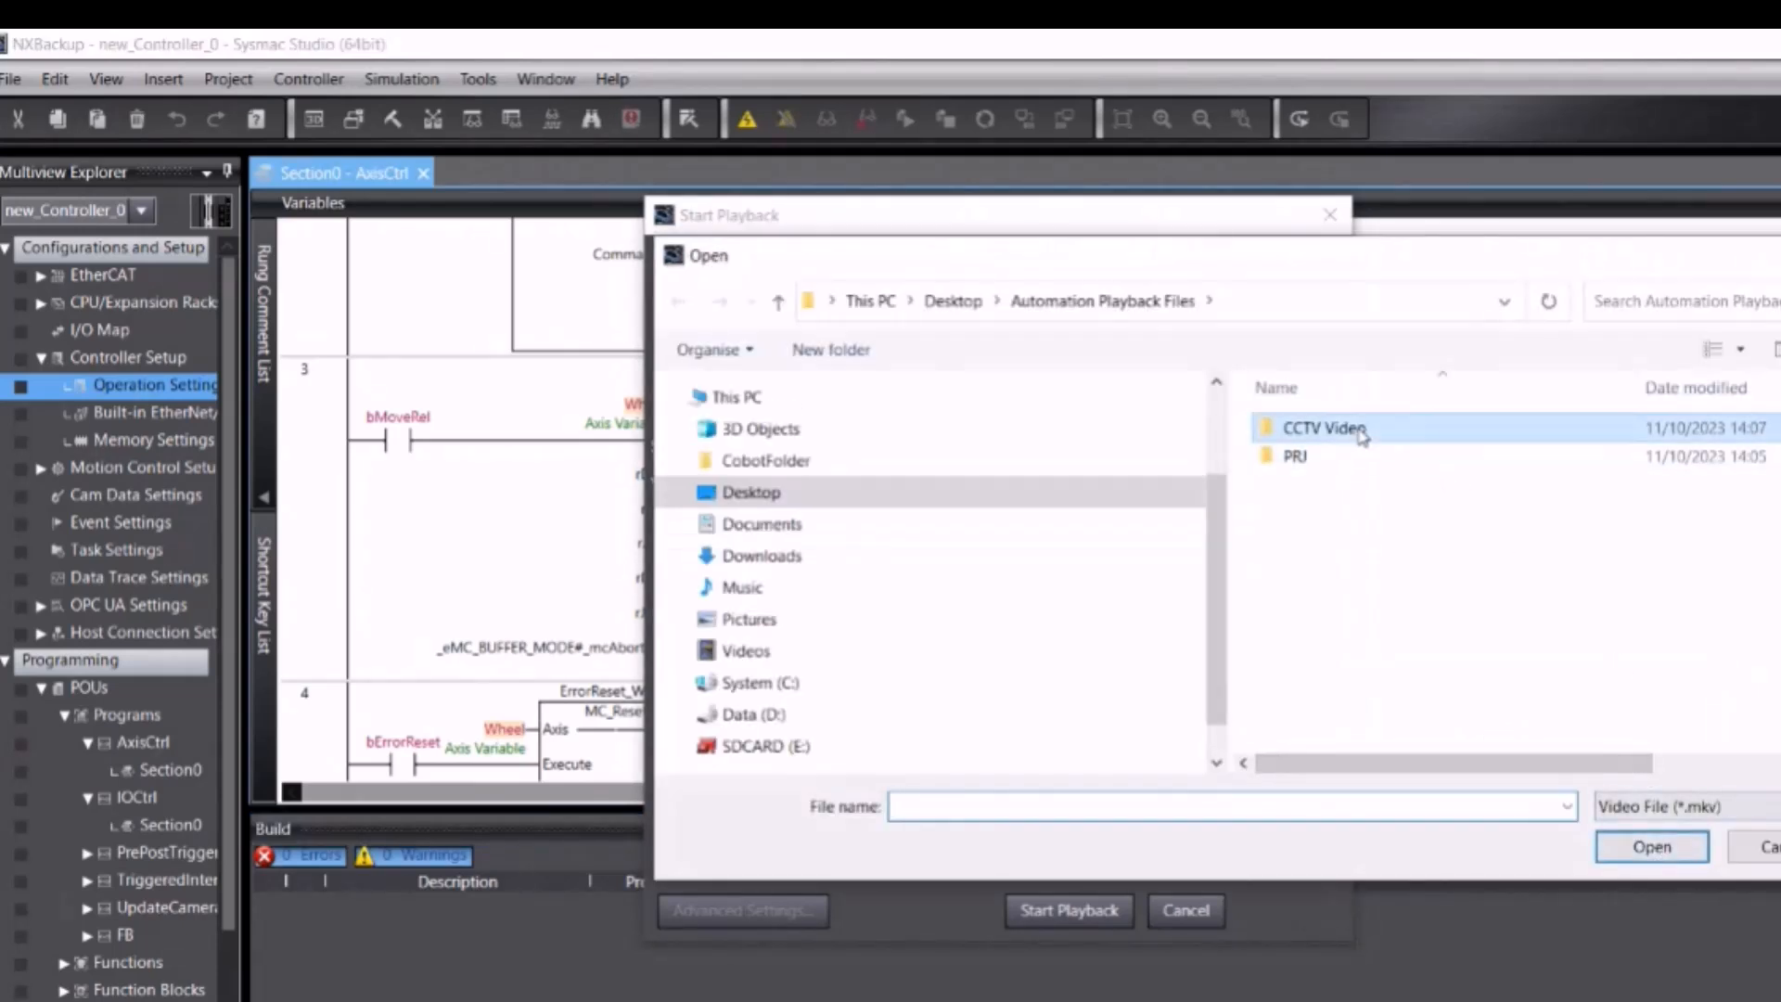
double_click(1361, 430)
double_click(1359, 431)
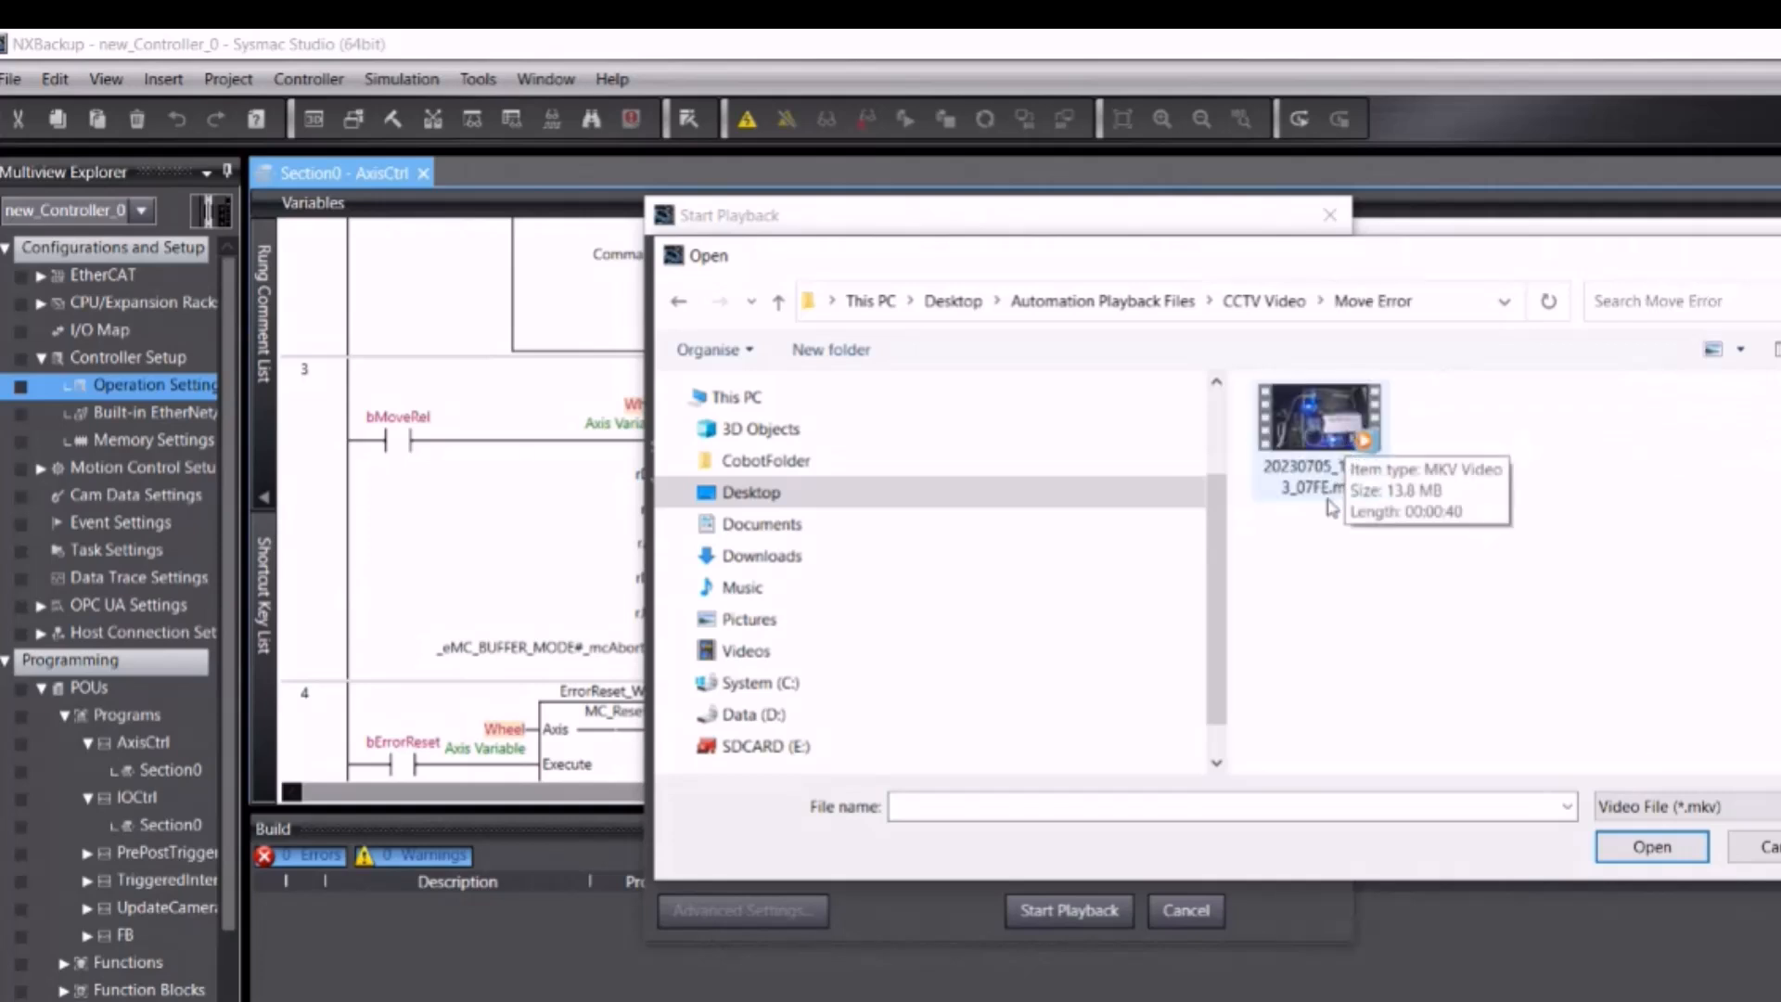
double_click(1330, 440)
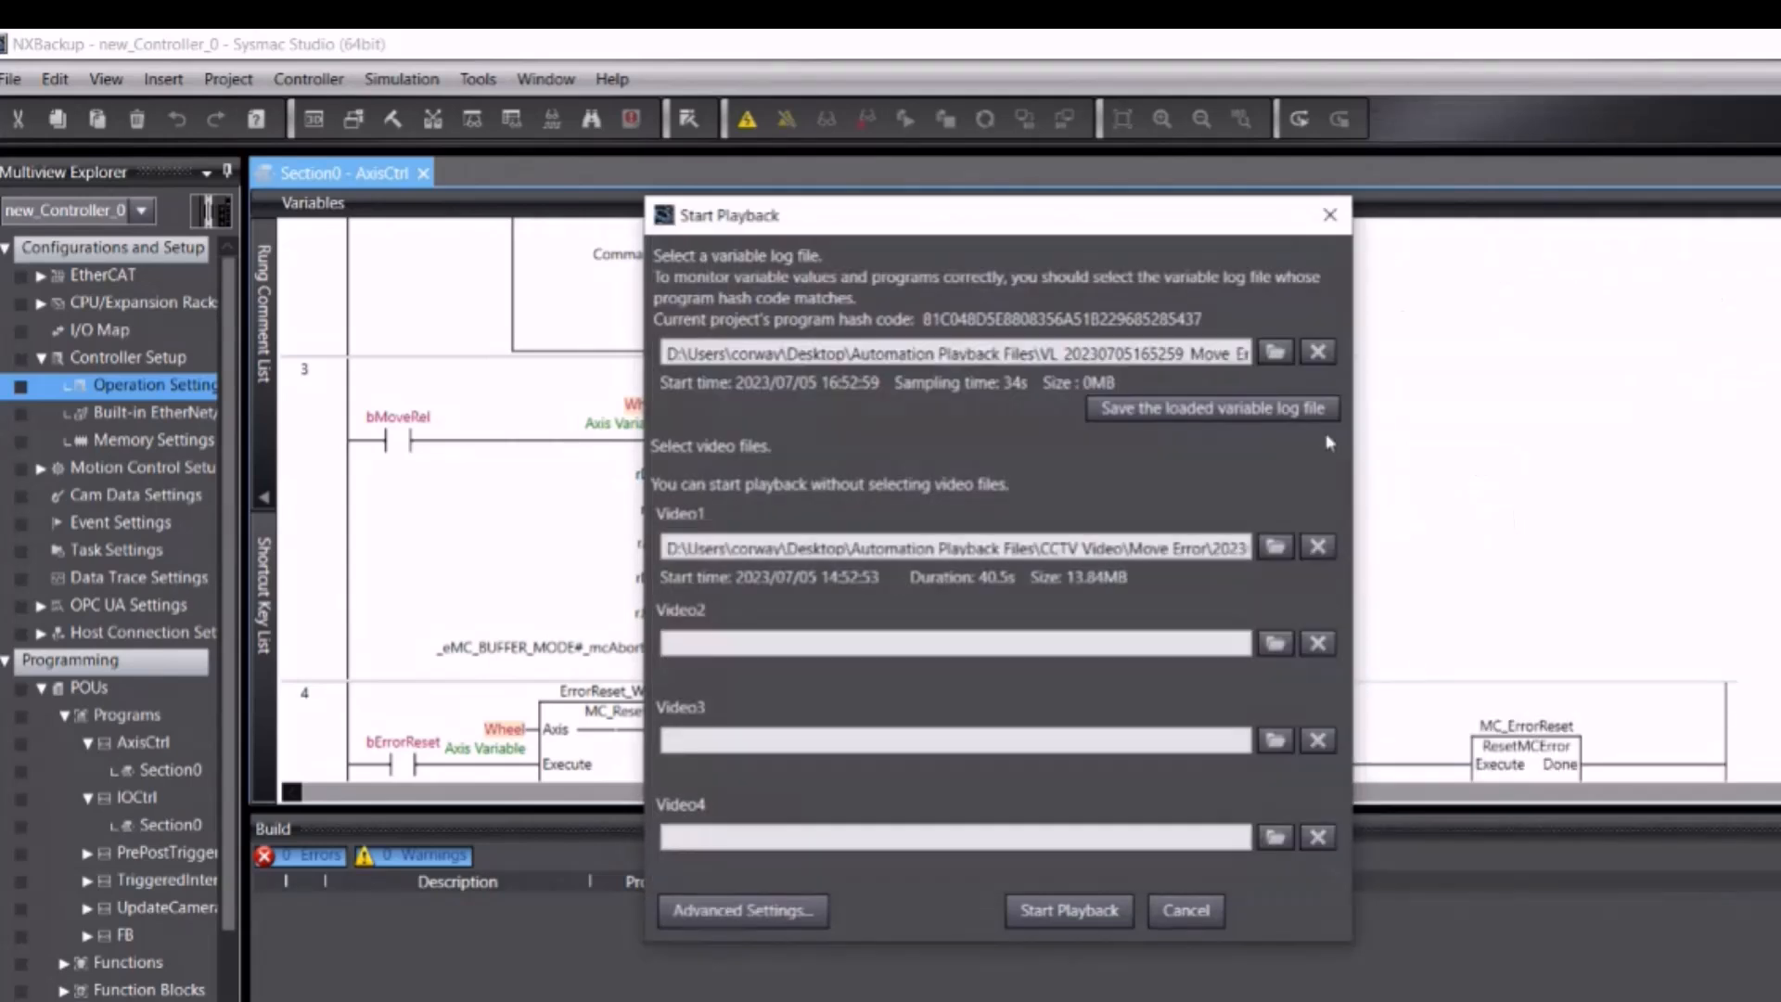
Step: Start playback, move the video window right and shrink it, and center the playback controls
left_click(1058, 913)
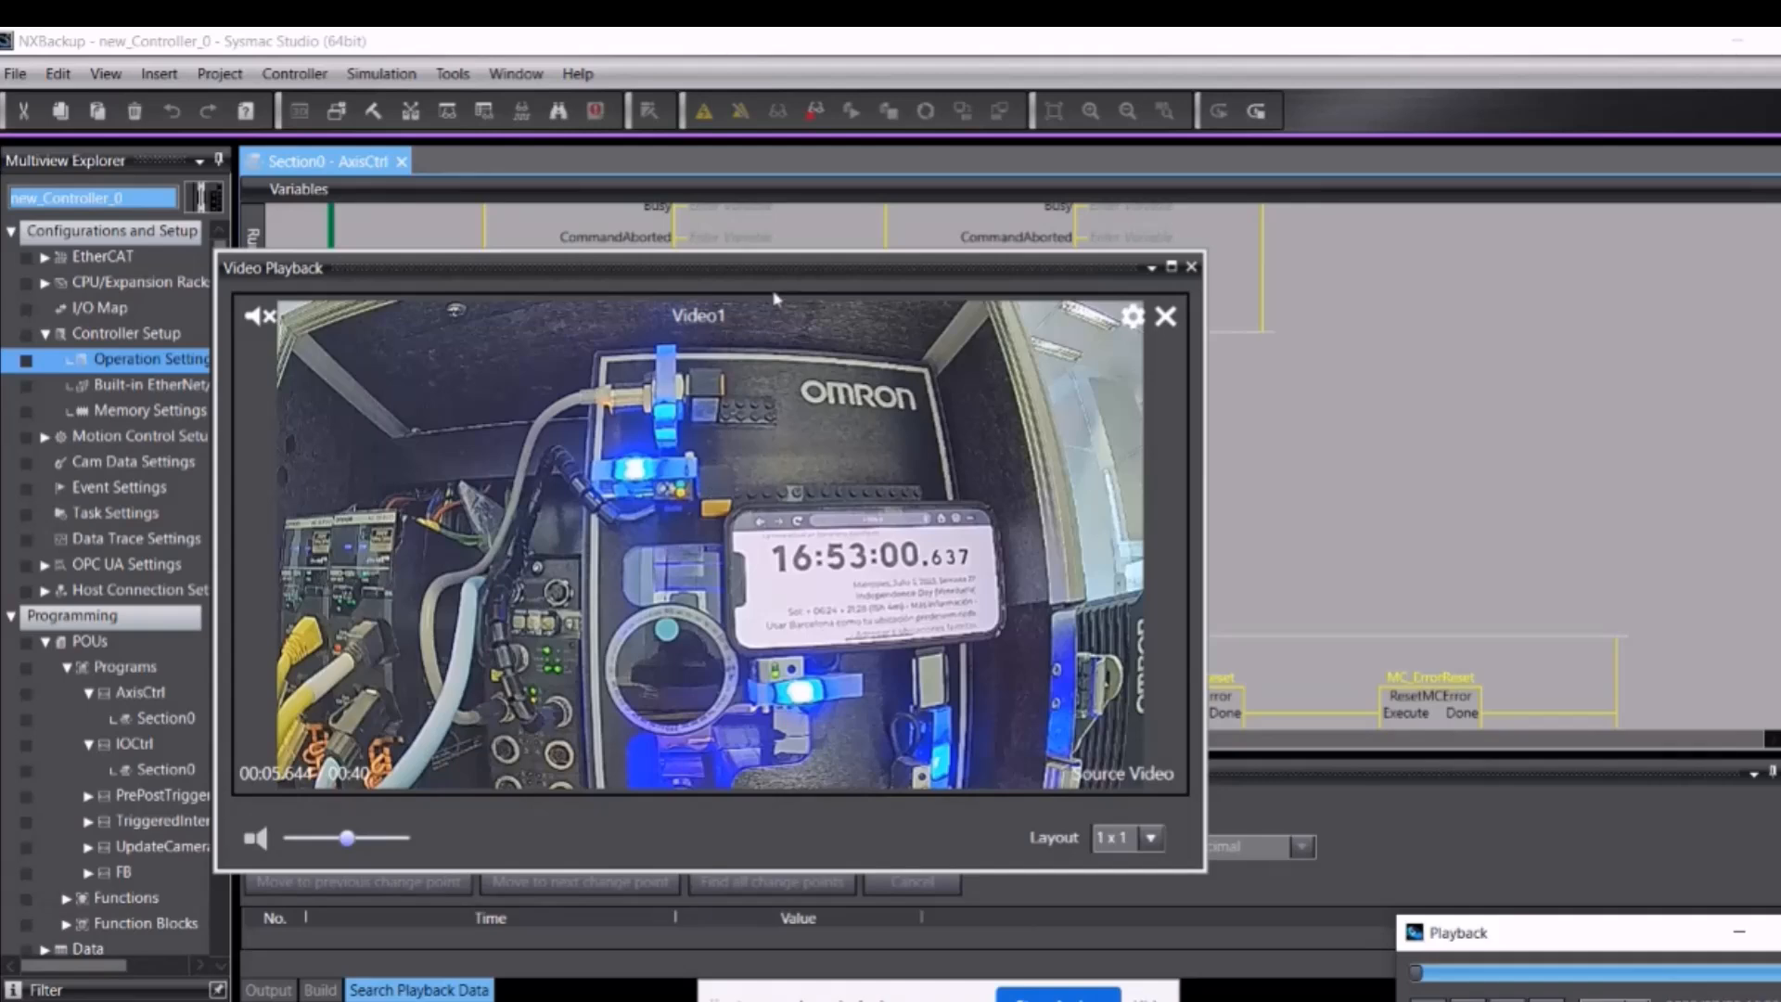
left_click_drag(779, 279, 1292, 248)
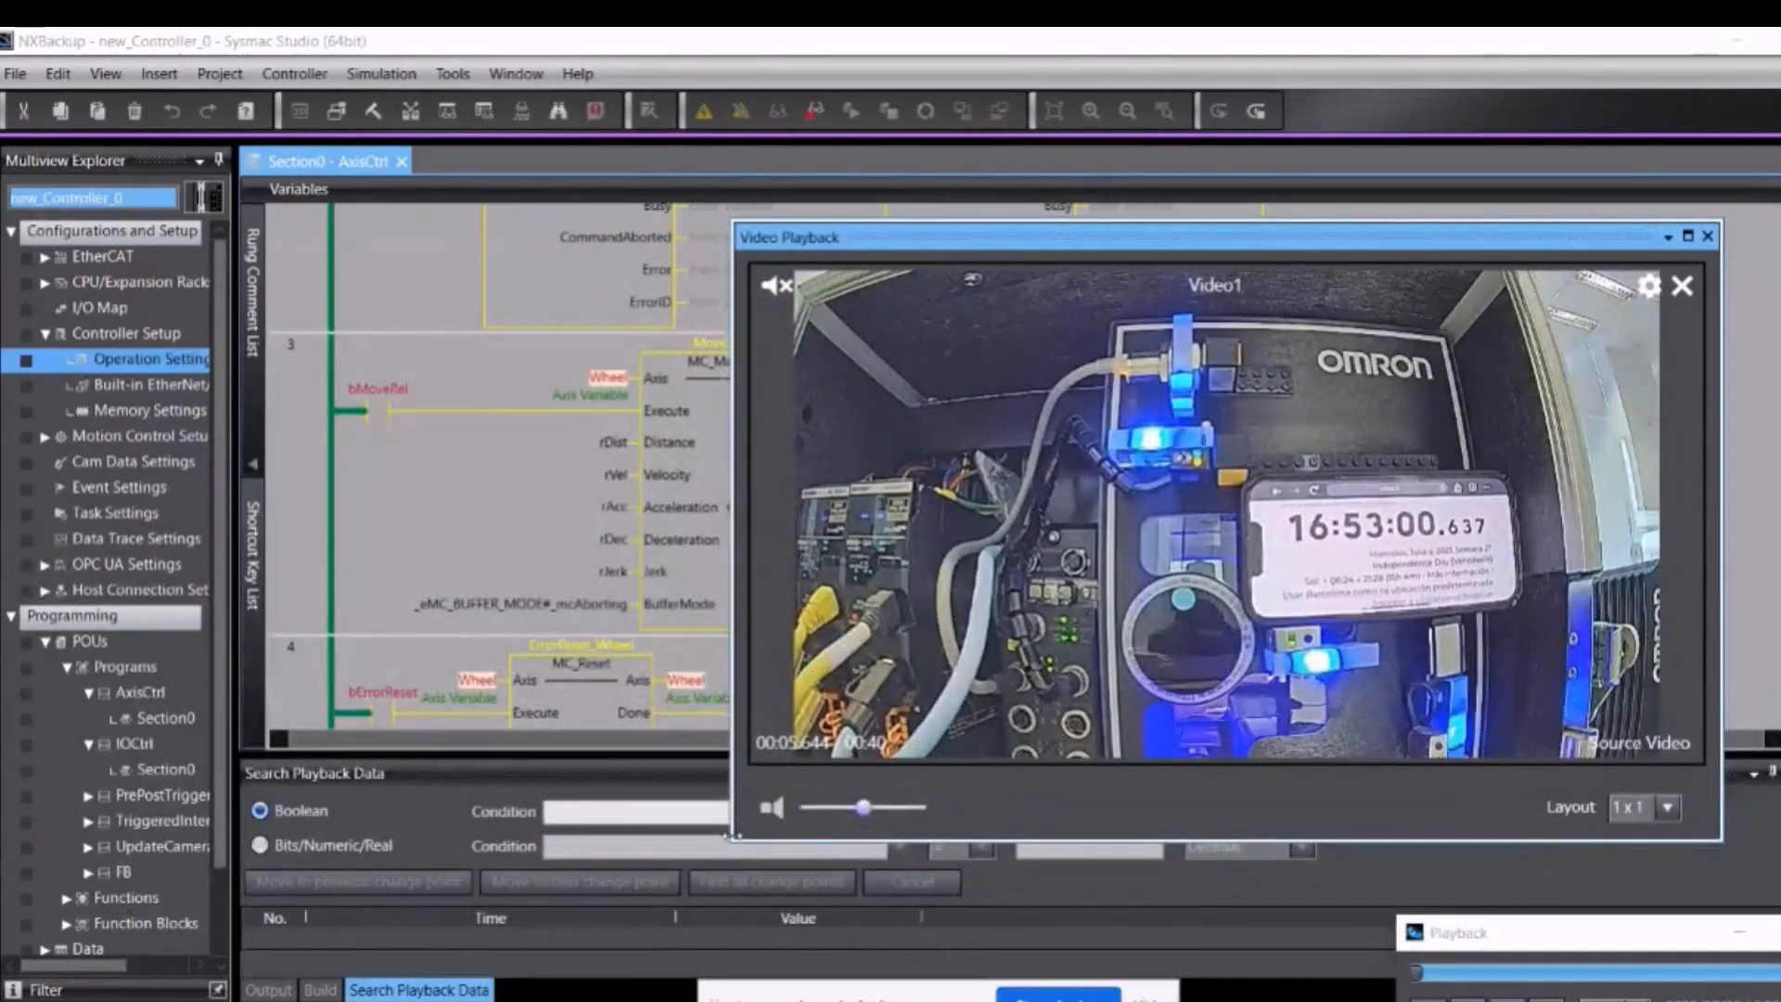
left_click_drag(733, 840, 1014, 696)
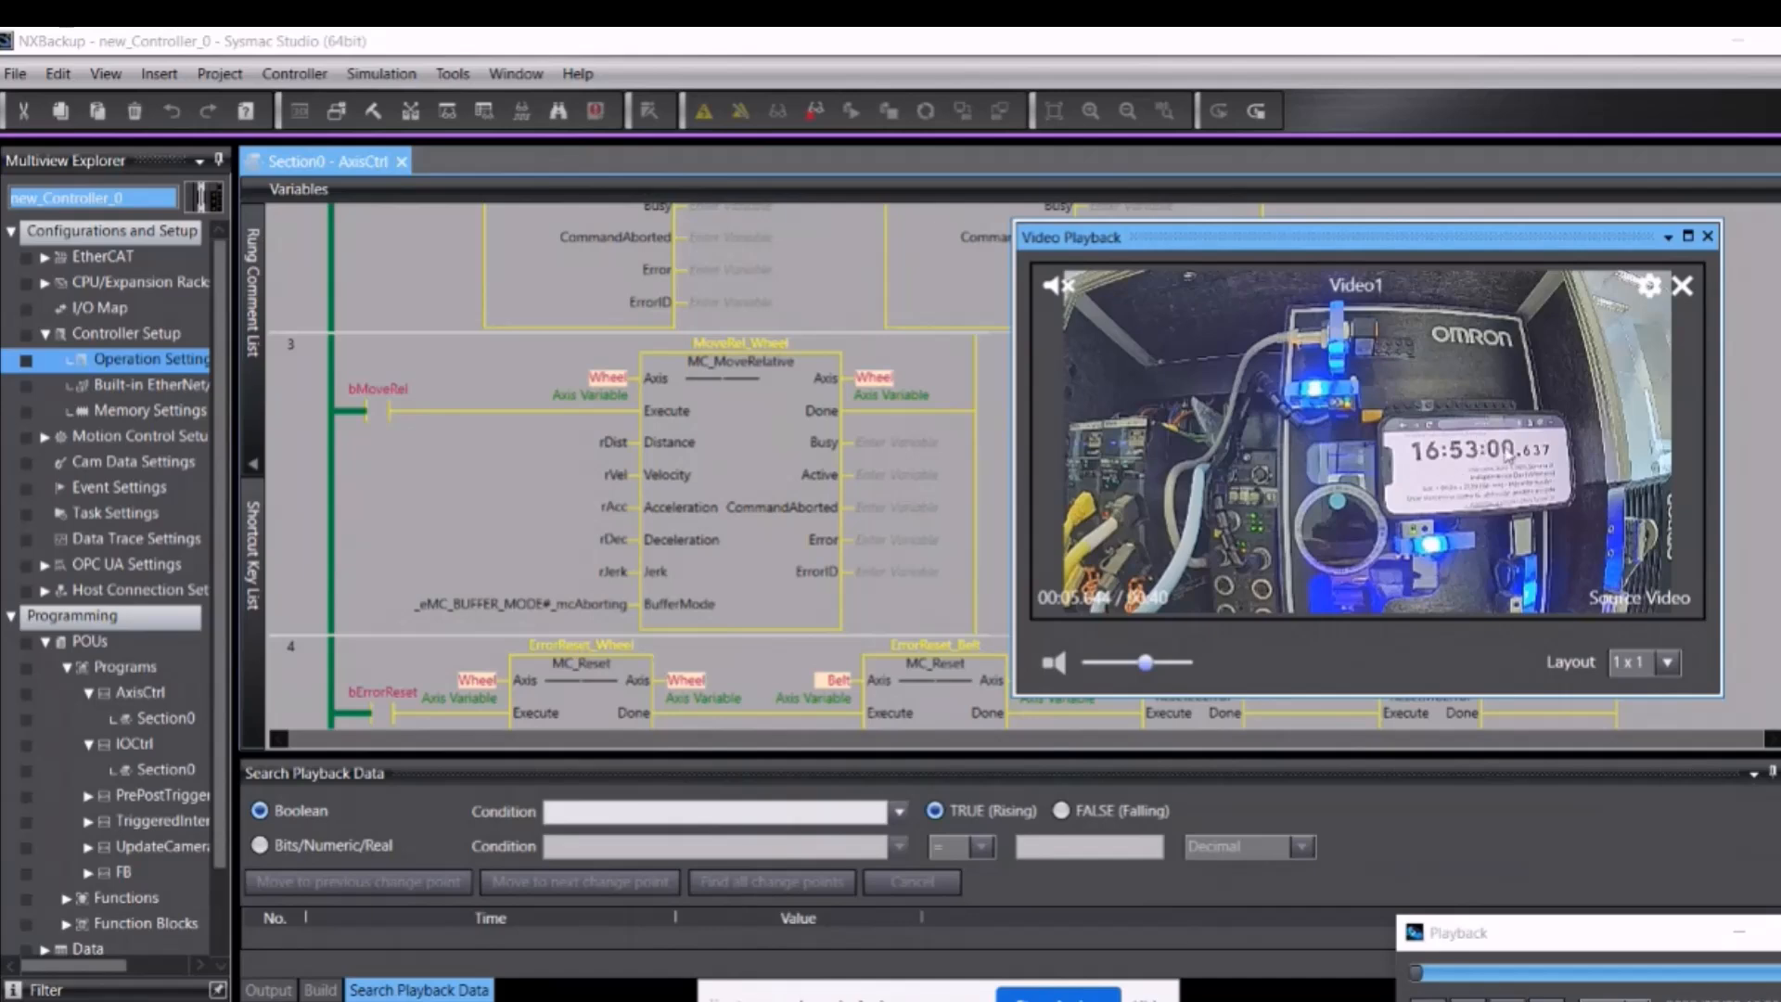
left_click_drag(1530, 931, 1198, 746)
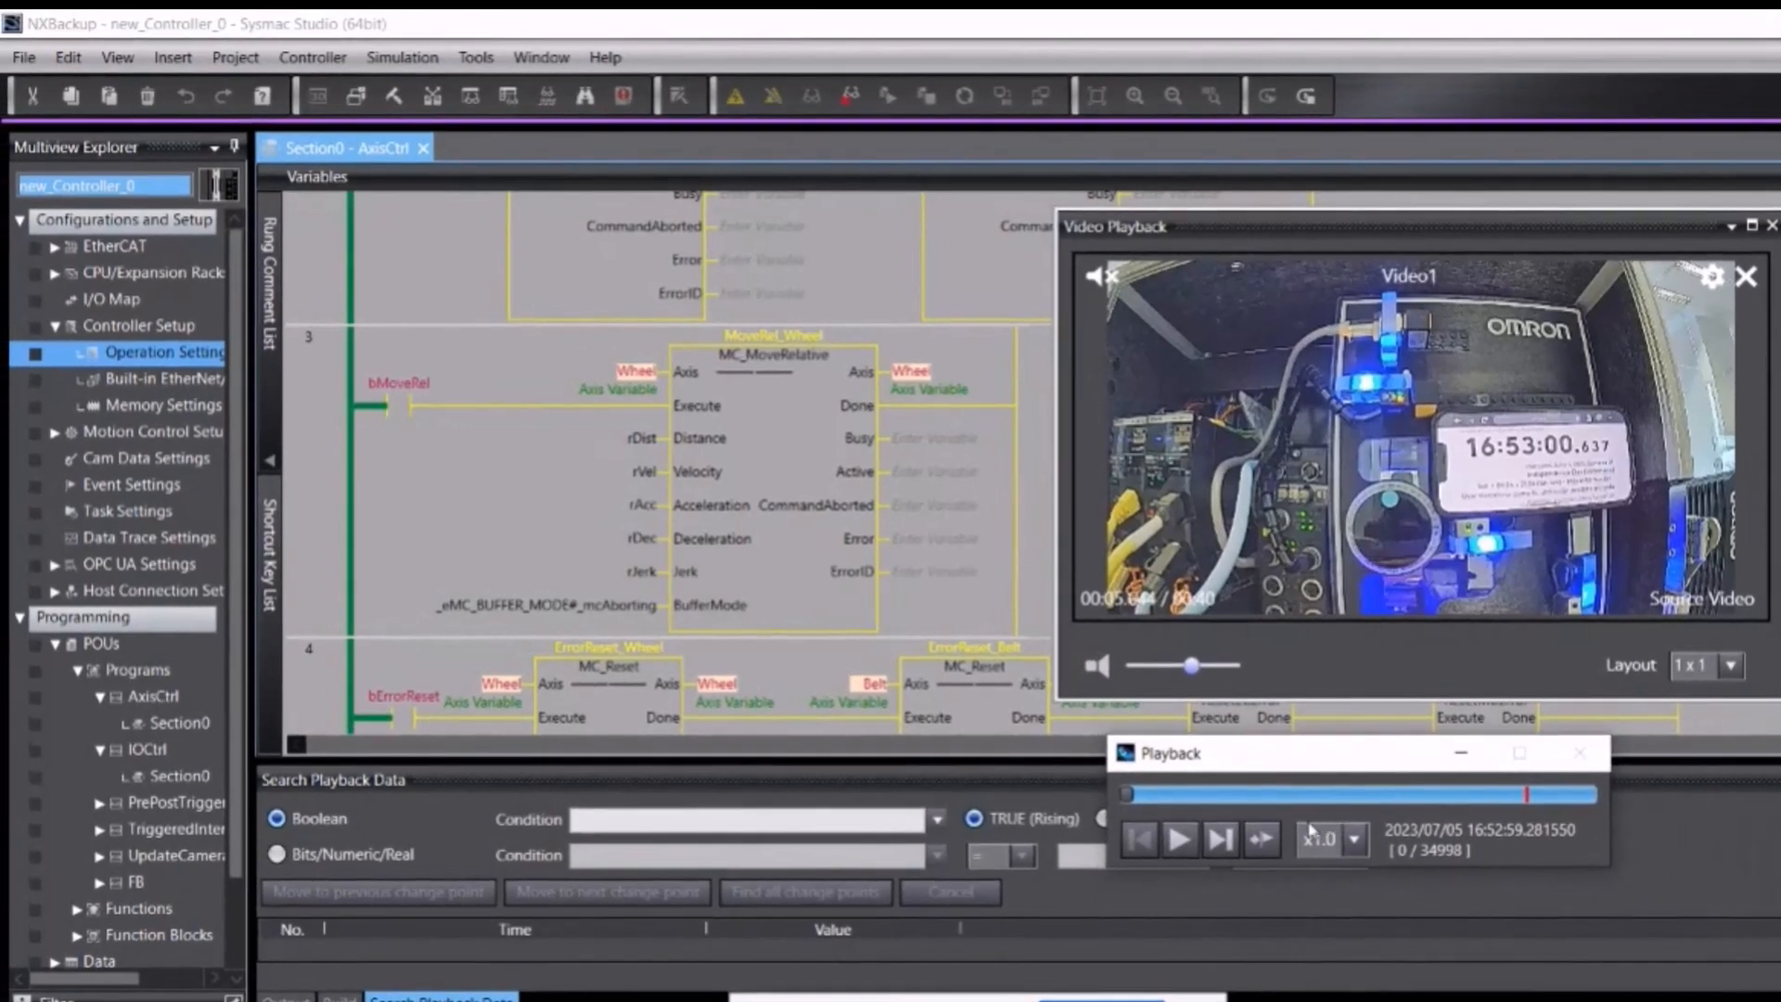
Step: Play the log, pause it, and step back twice to frame 11123 (16:53:10.404641)
left_click(1185, 842)
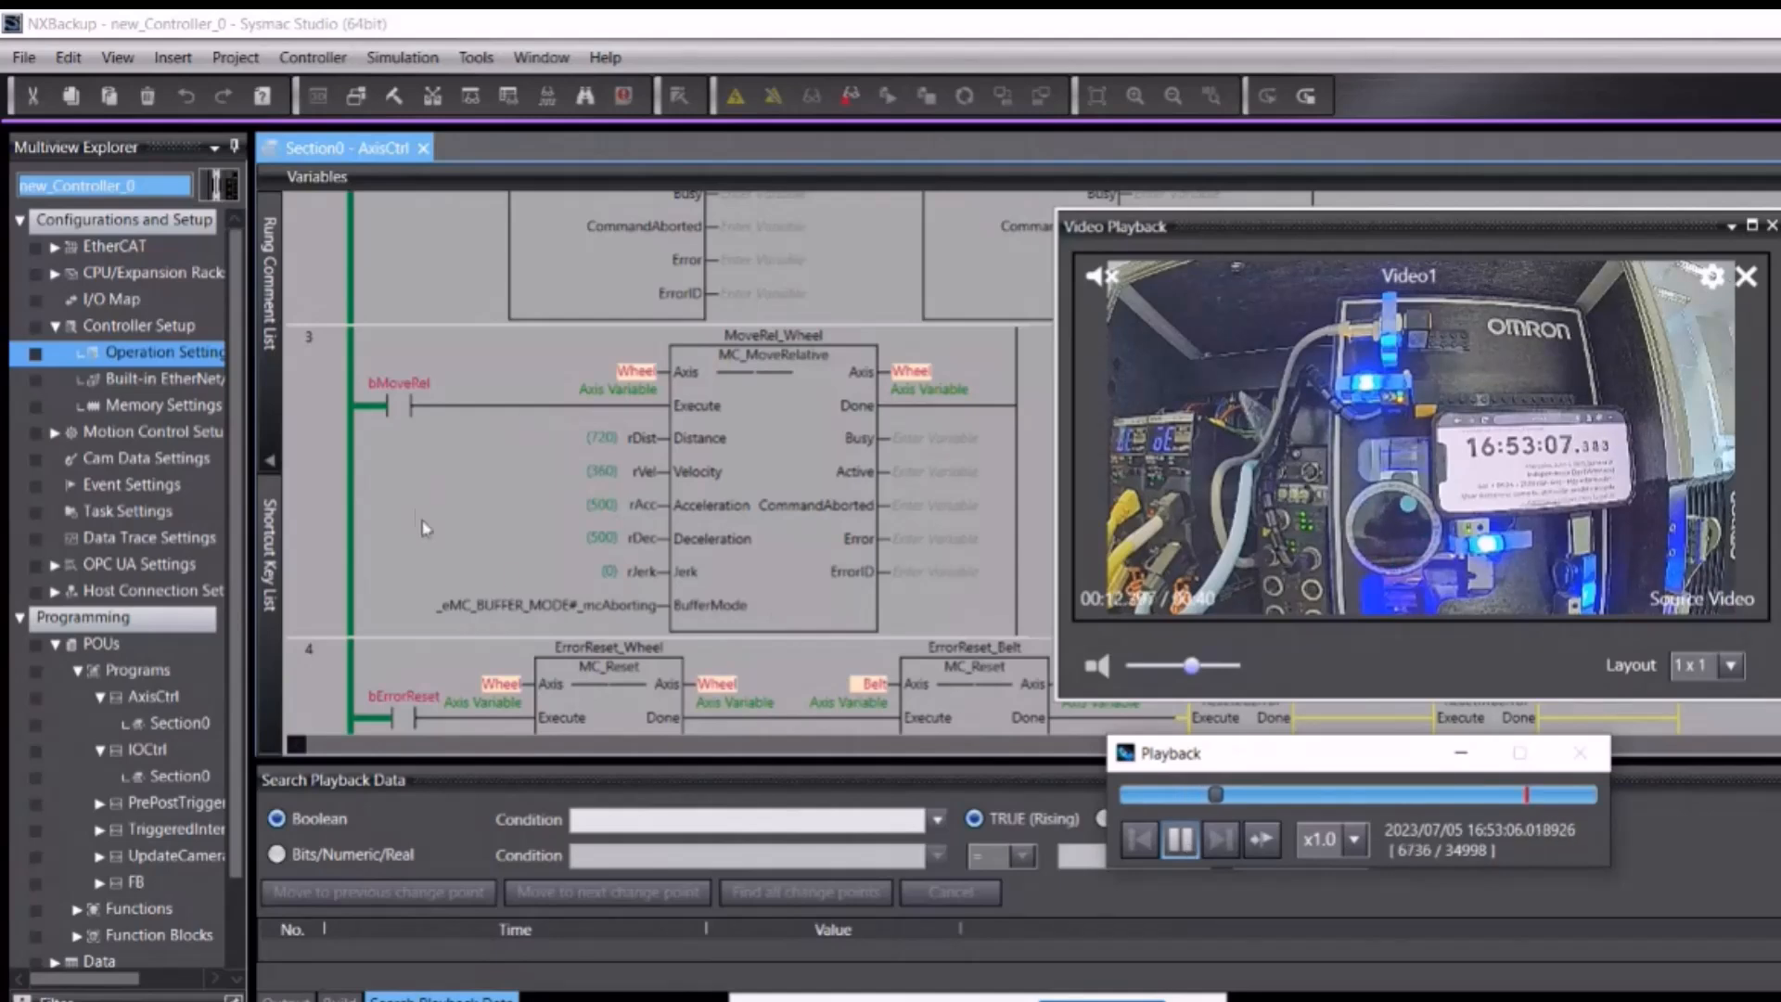
scroll(604, 476, "up", 3)
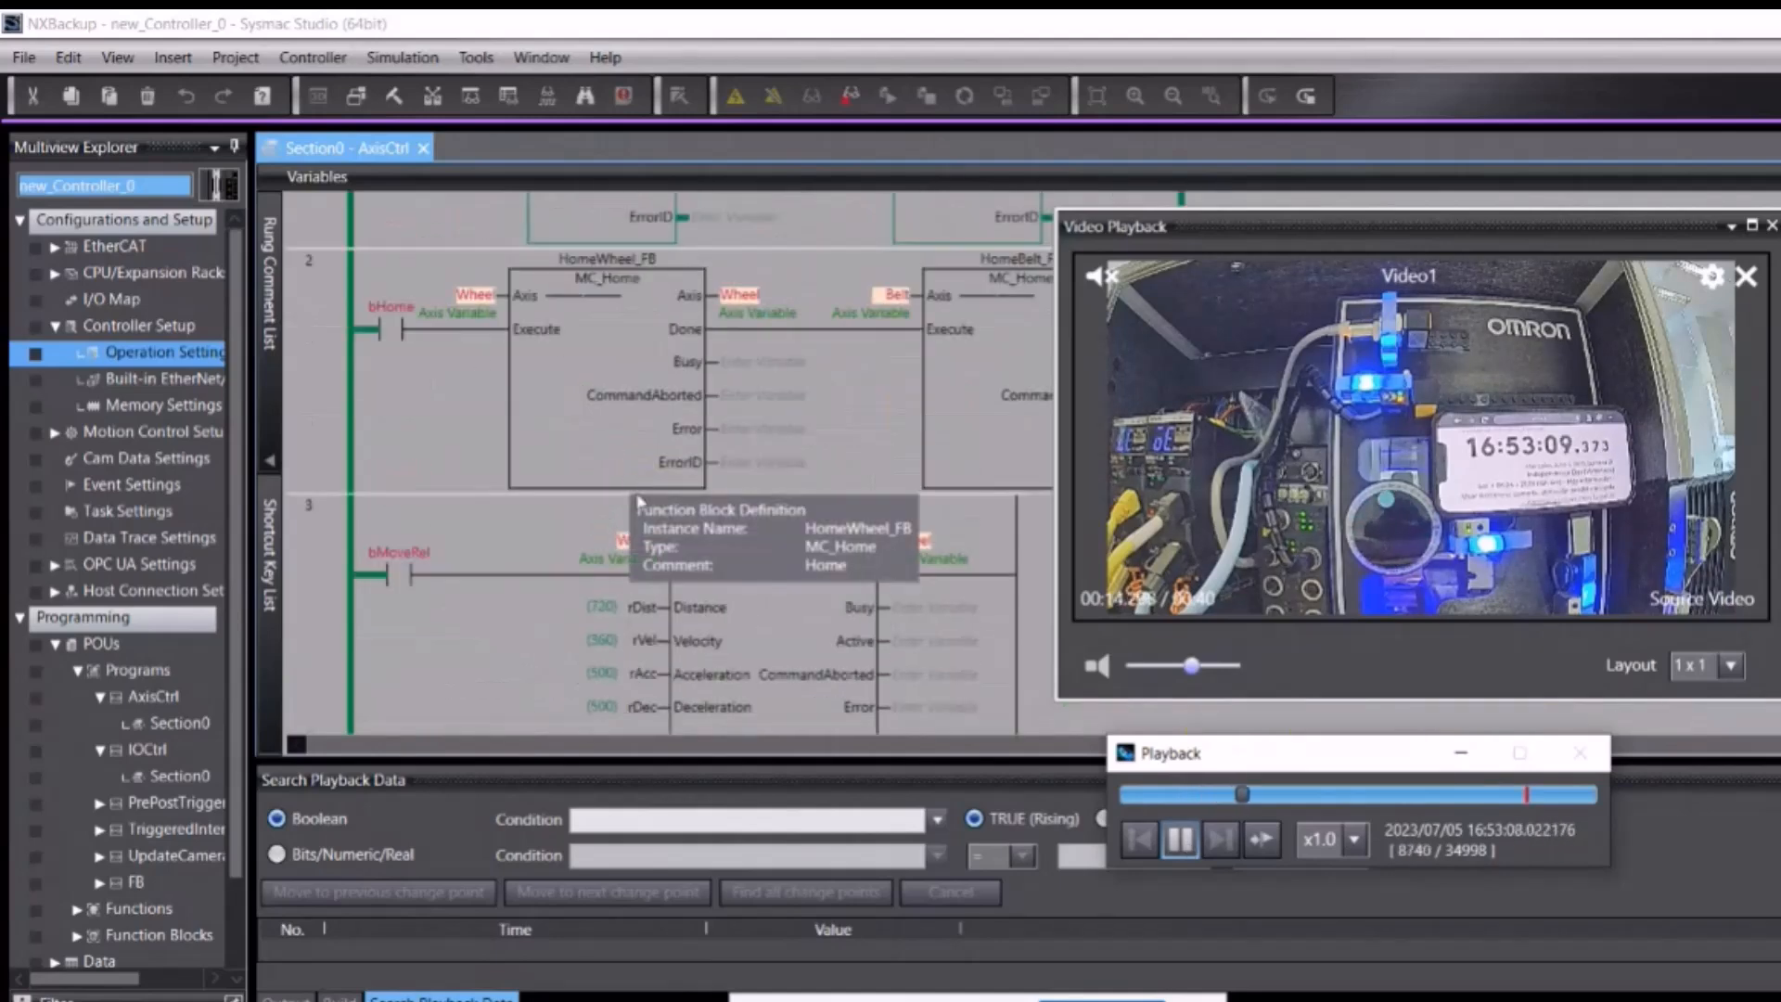
left_click(1181, 840)
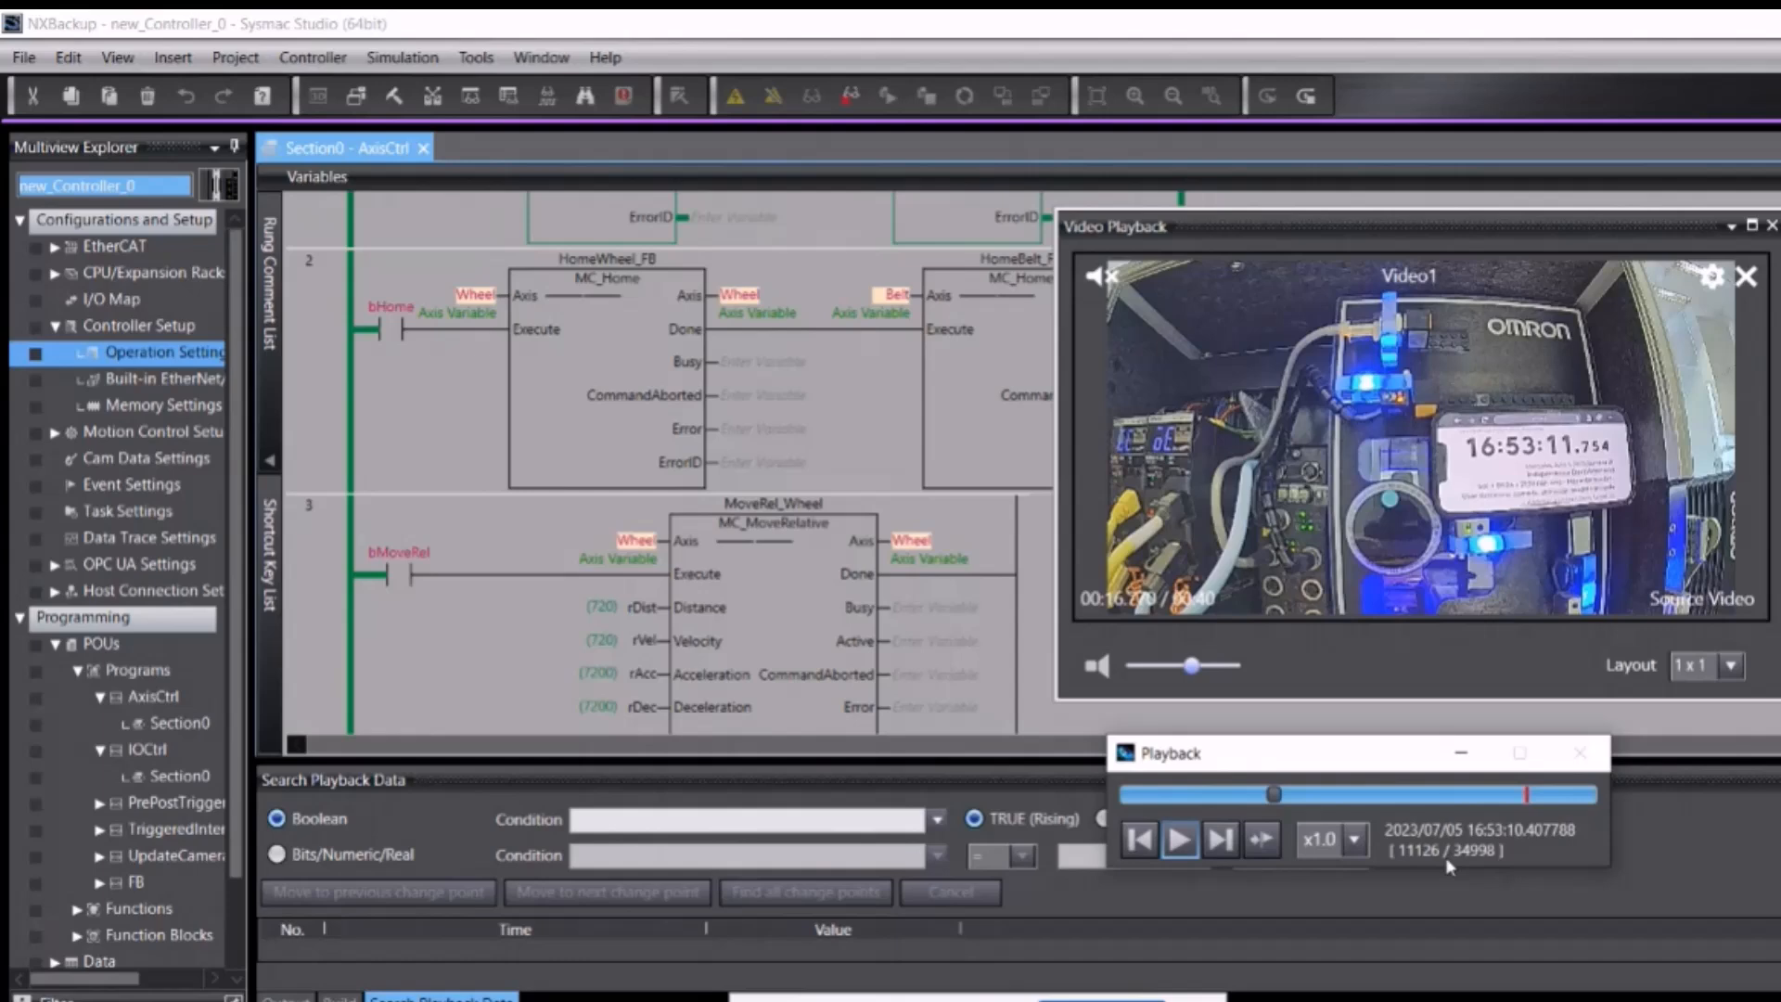
left_click(1140, 839)
left_click(1150, 840)
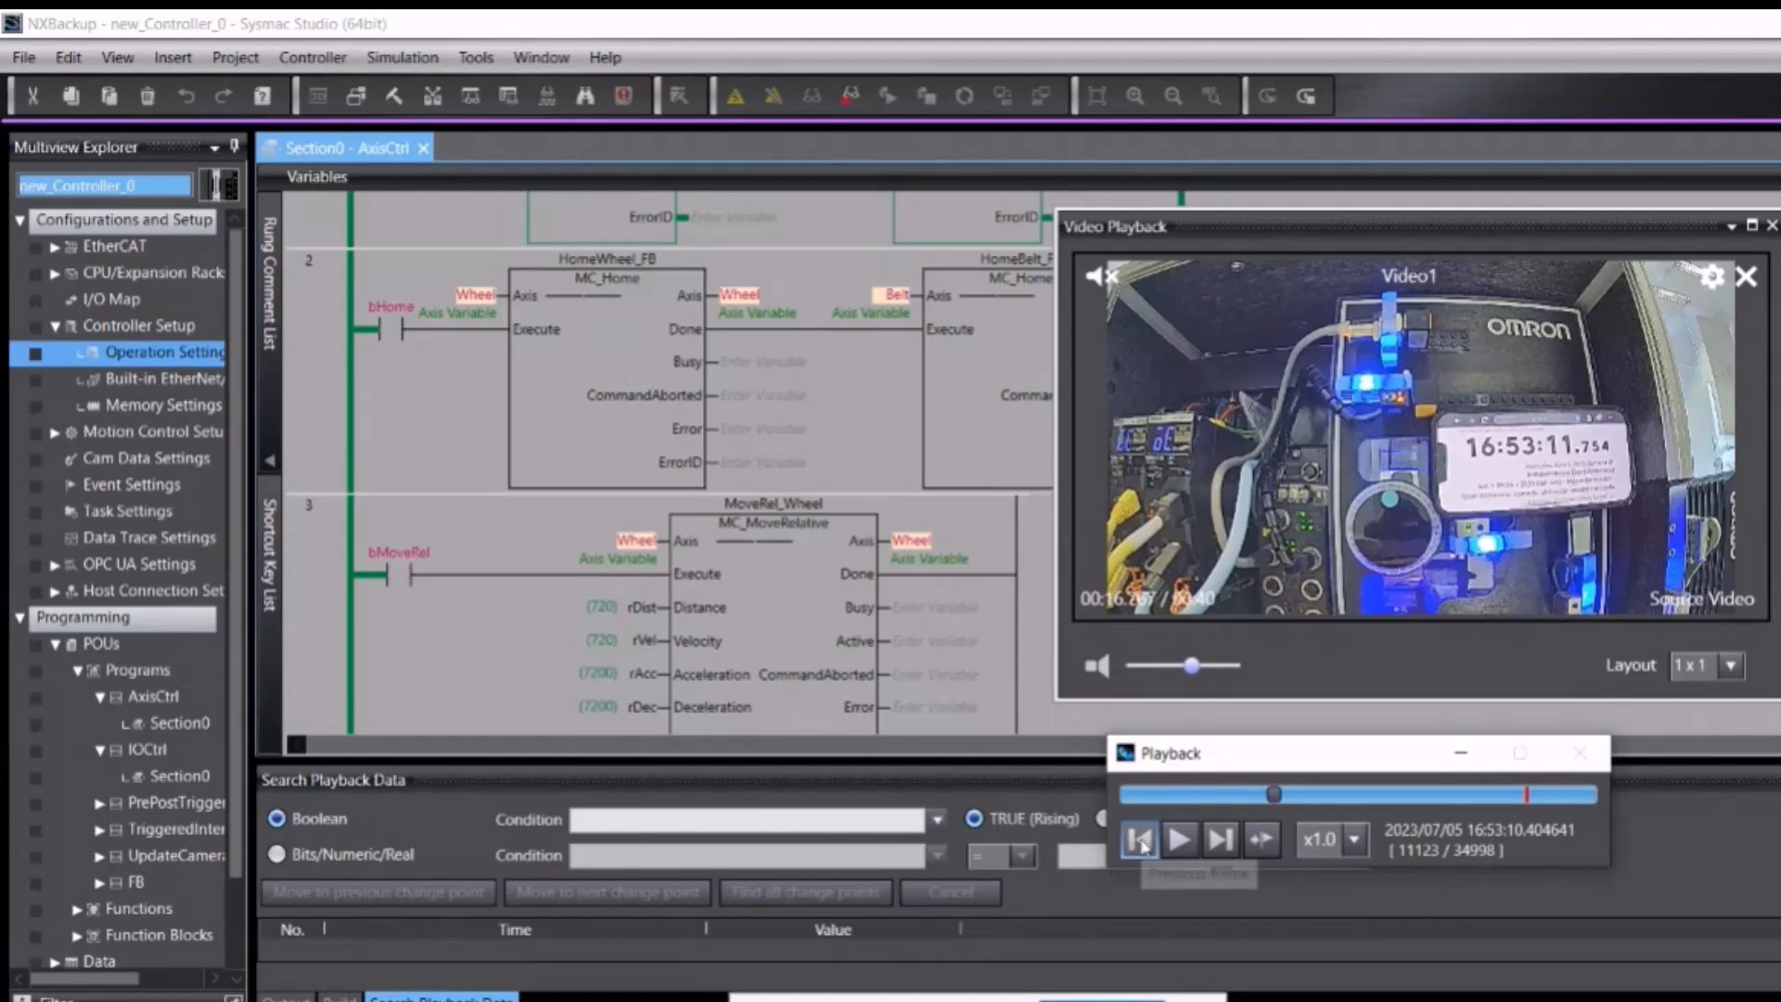
Step: Step back three frames, then forward three frames to land on frame 11120
left_click(1143, 840)
left_click(1141, 840)
left_click(1141, 840)
left_click(1221, 839)
left_click(1221, 840)
left_click(1221, 839)
left_click(1221, 839)
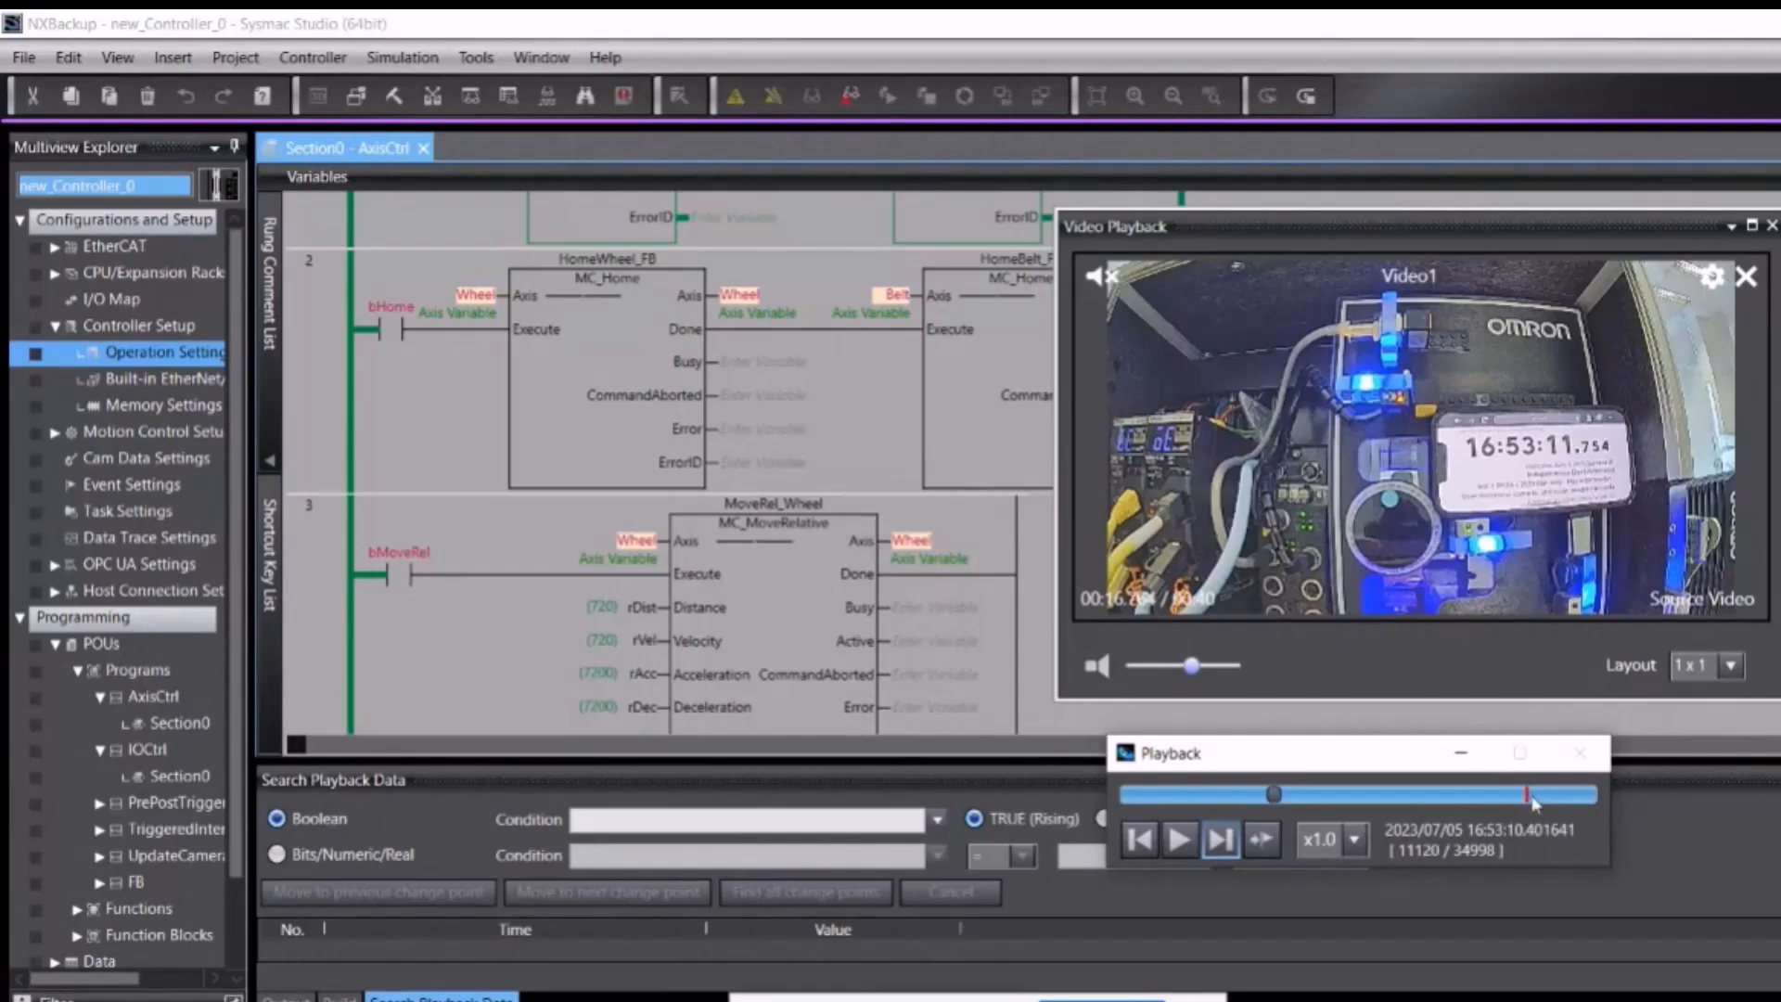
Step: Keep x1.0 speed, jump to the trigger point, then drag back to frame 3966 (16:53:03.247582)
left_click(1362, 842)
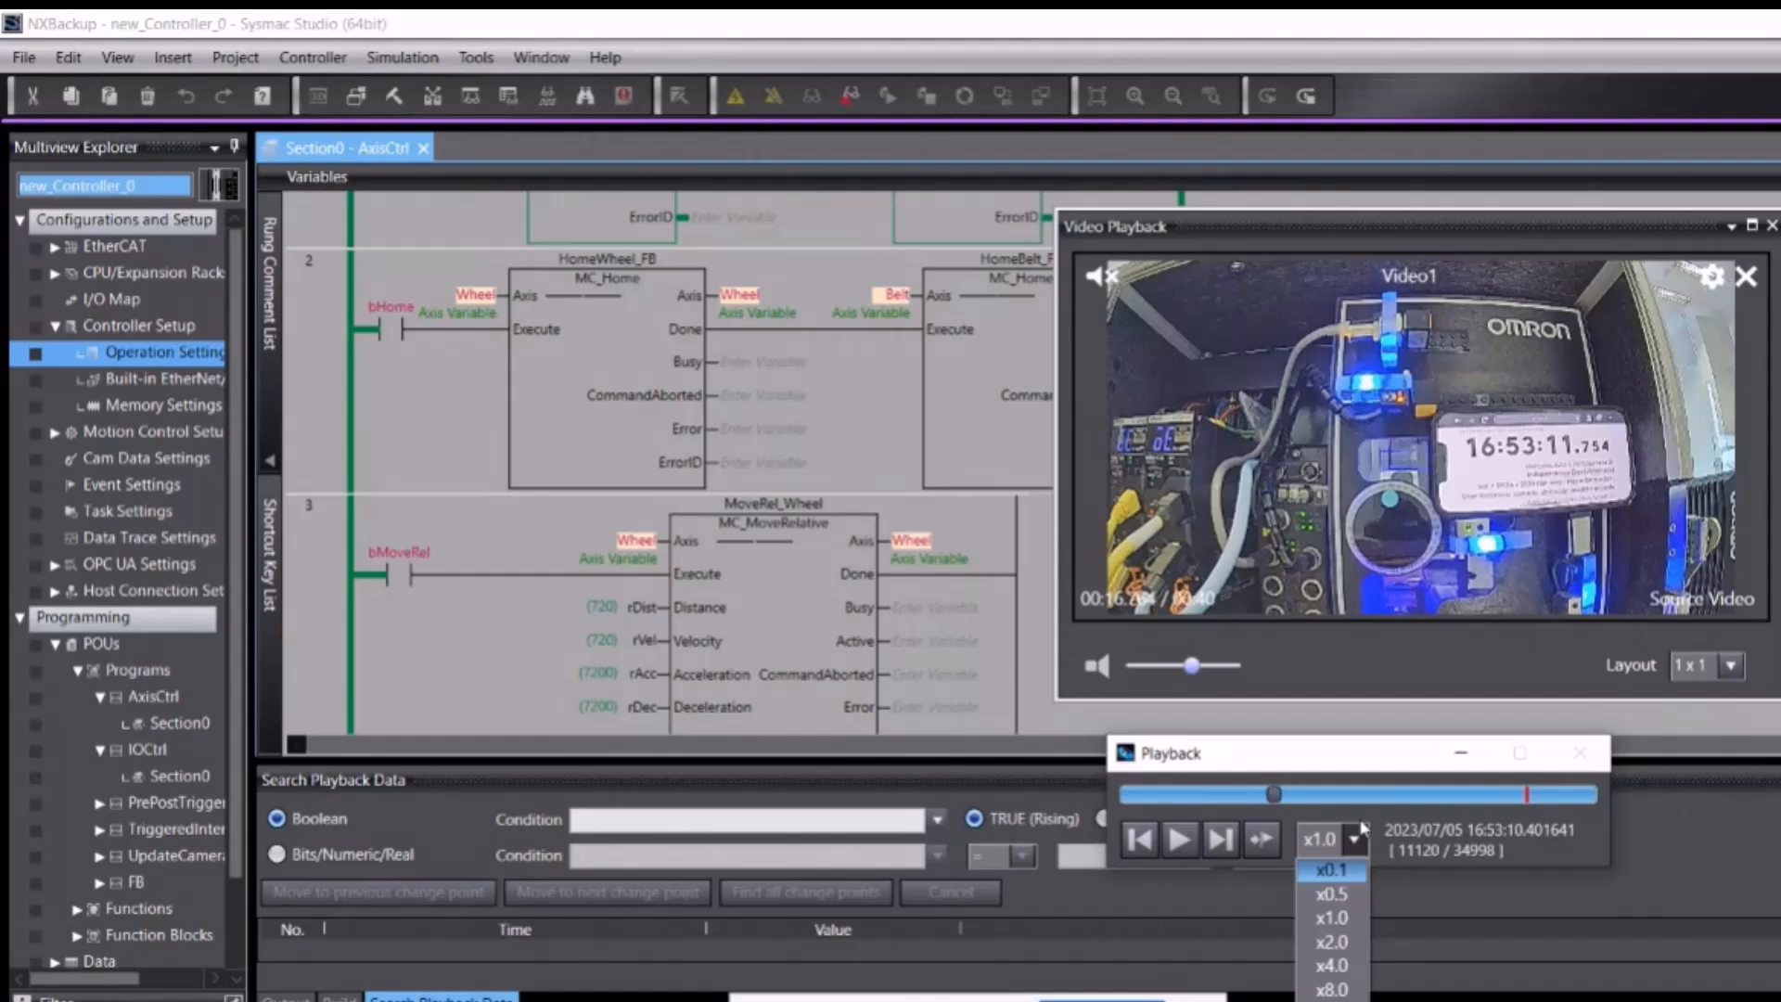
left_click(1273, 845)
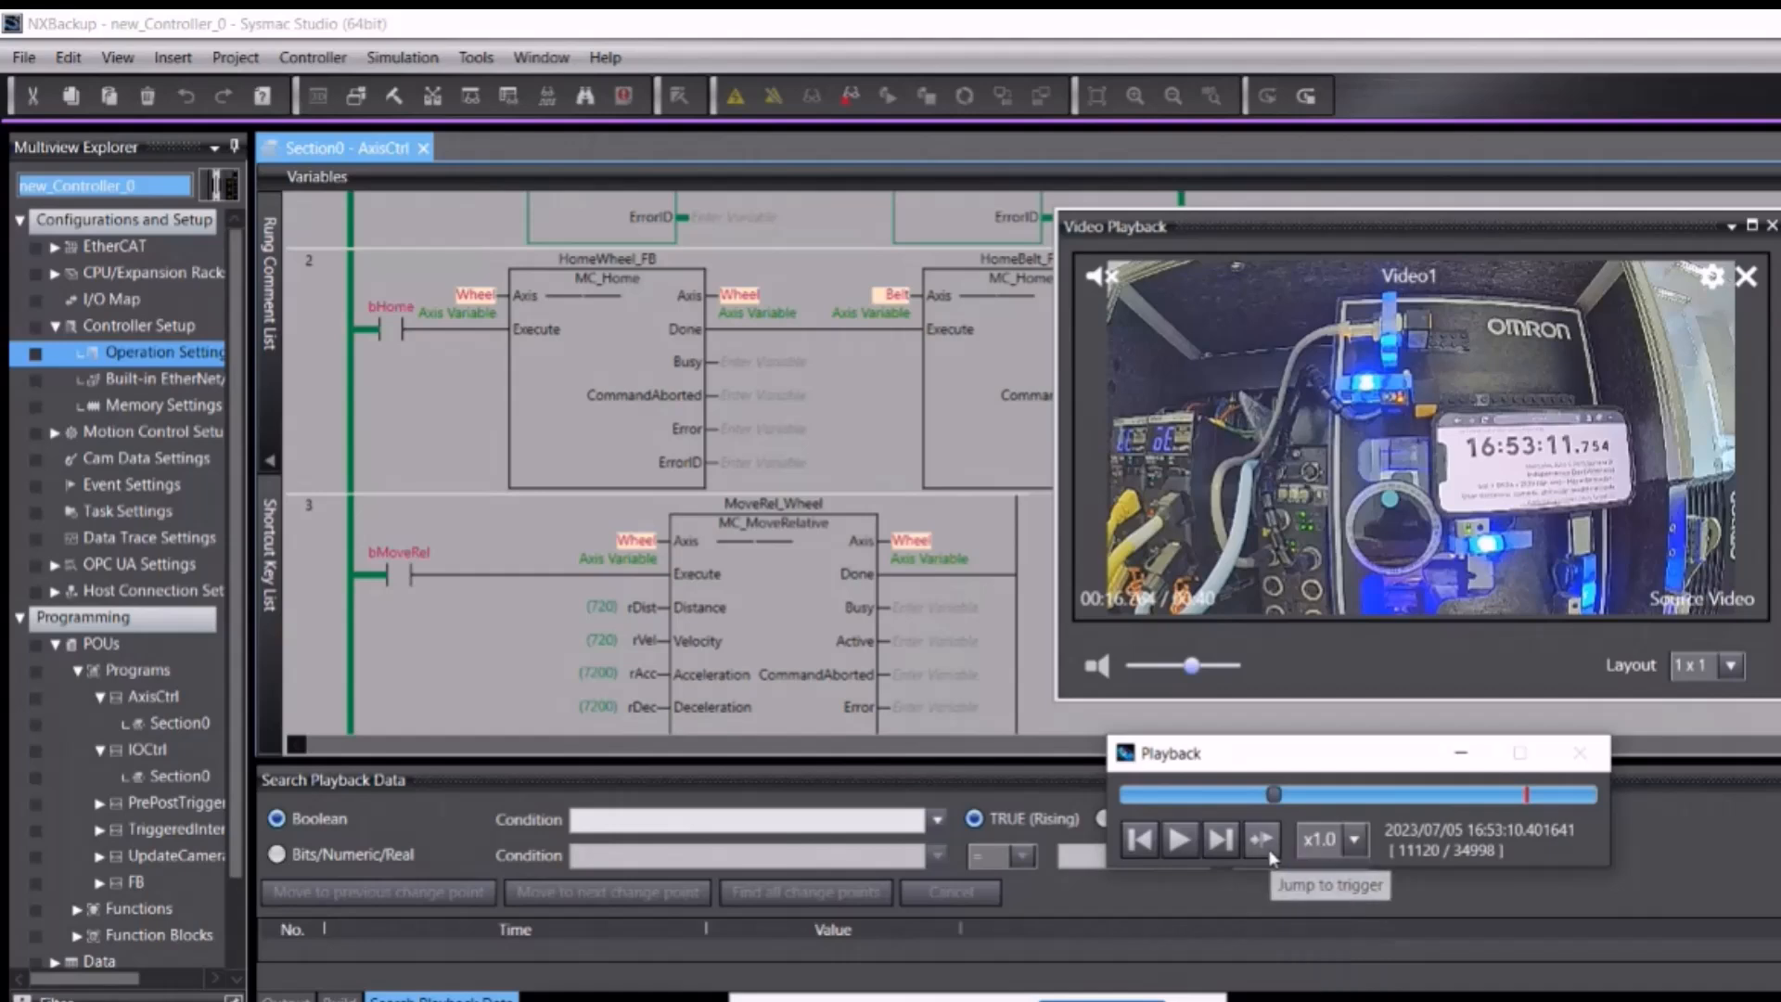
left_click(1263, 840)
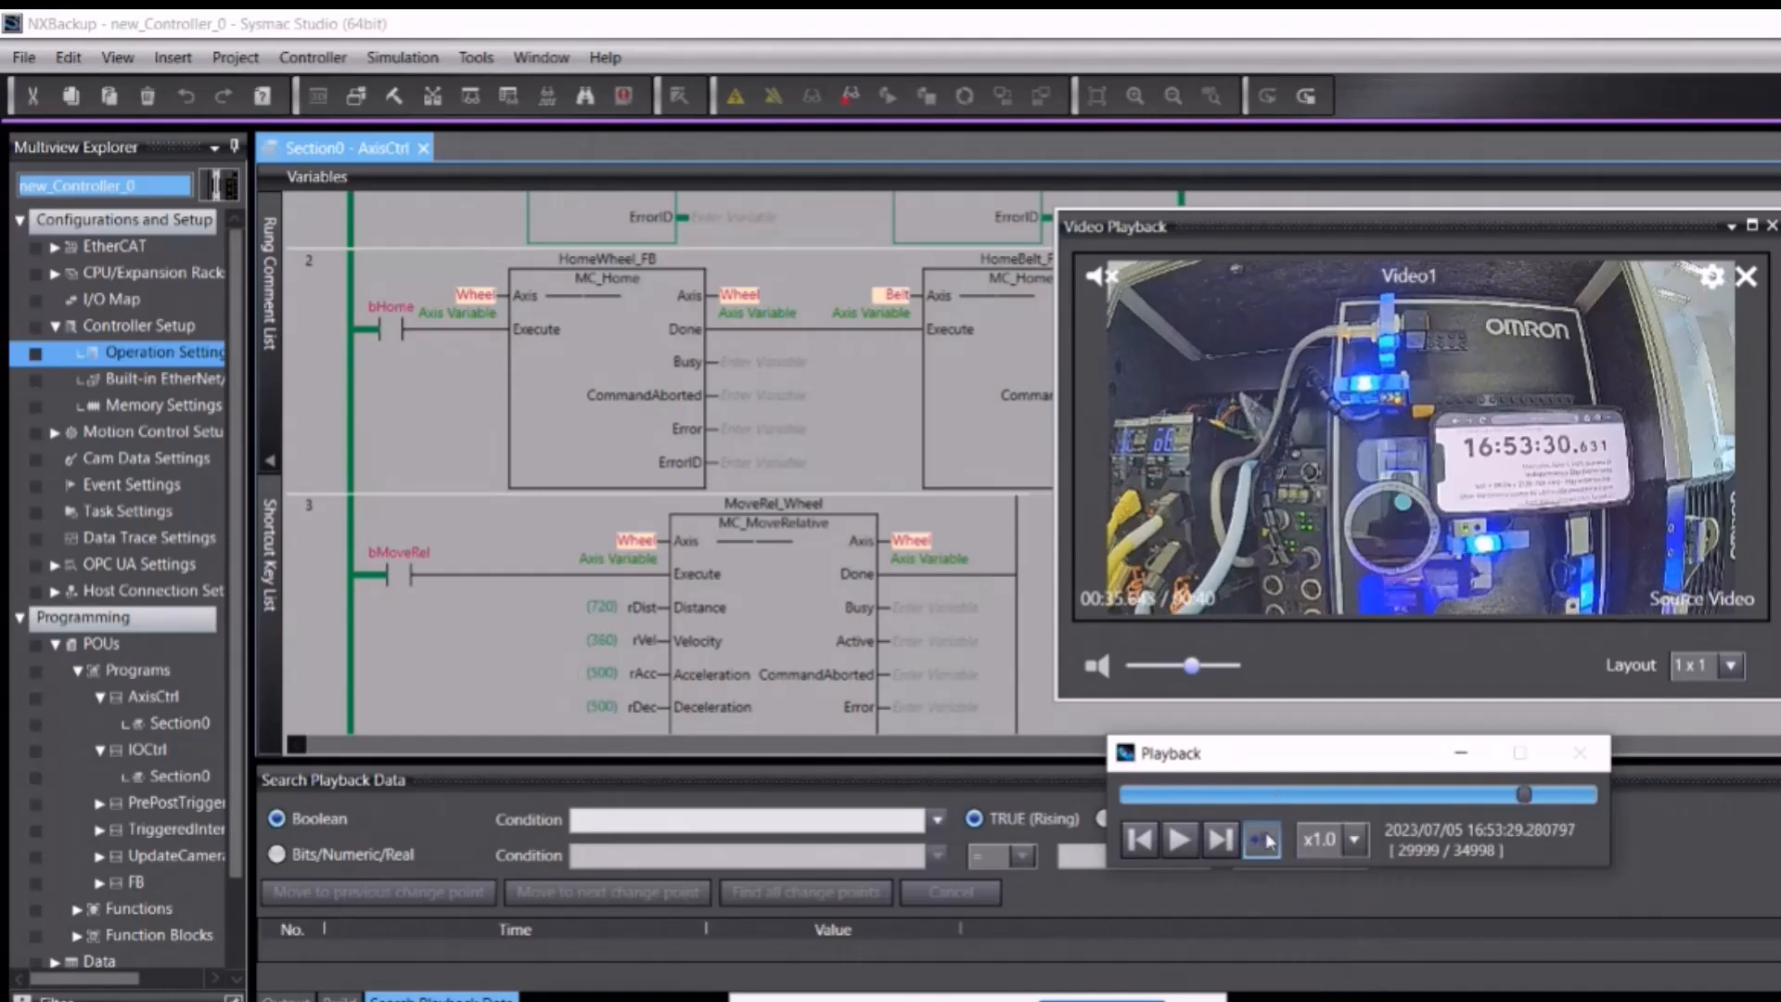
left_click_drag(1524, 794, 1178, 796)
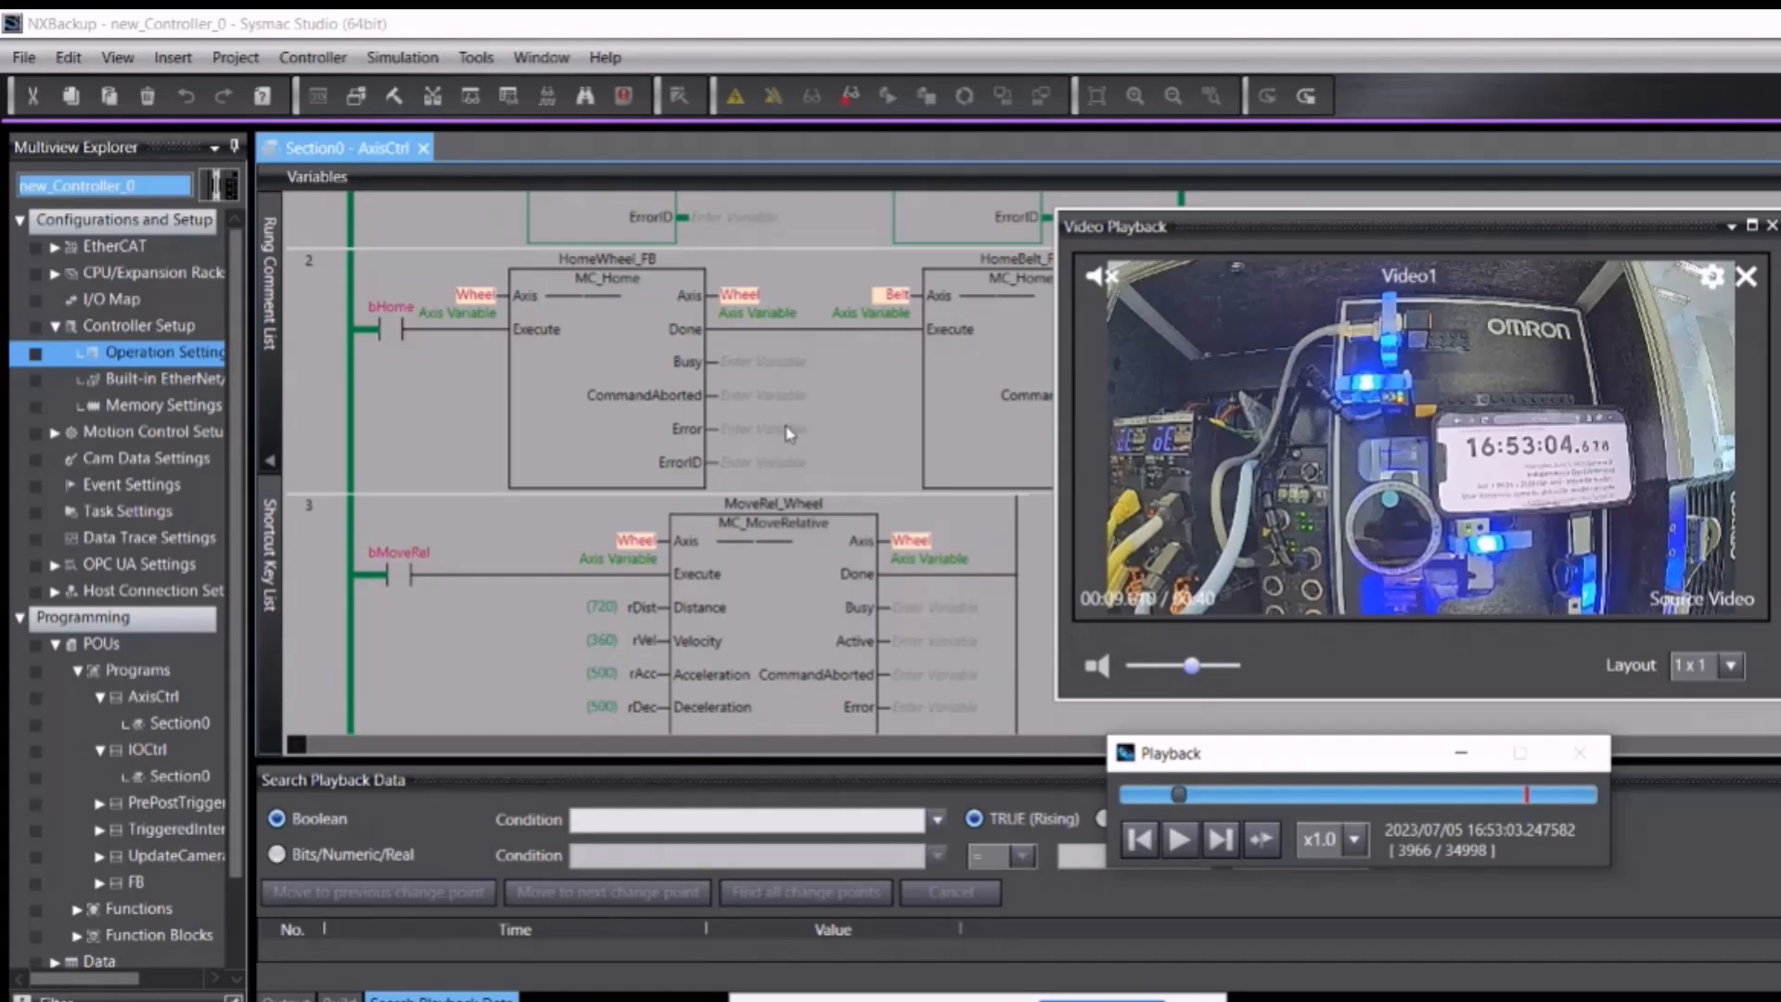
Step: Open a new Playback Chart from Tools > Automation Playback
left_click(476, 59)
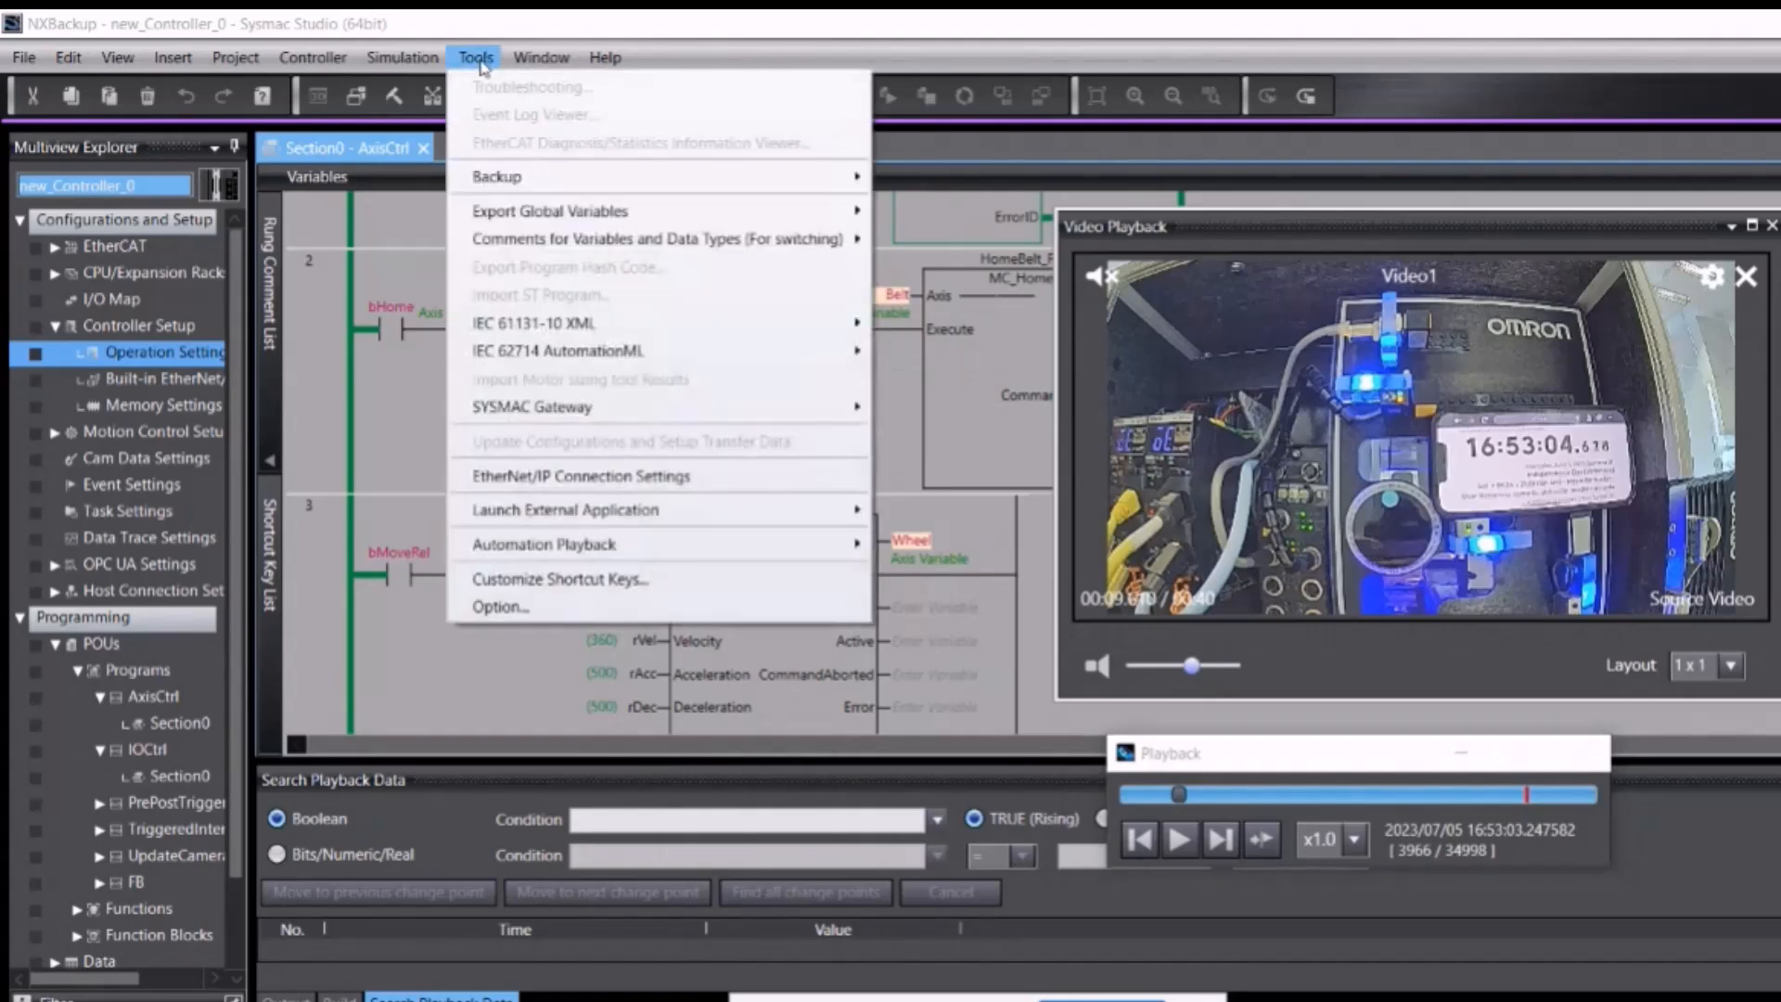
mouse_move(617, 544)
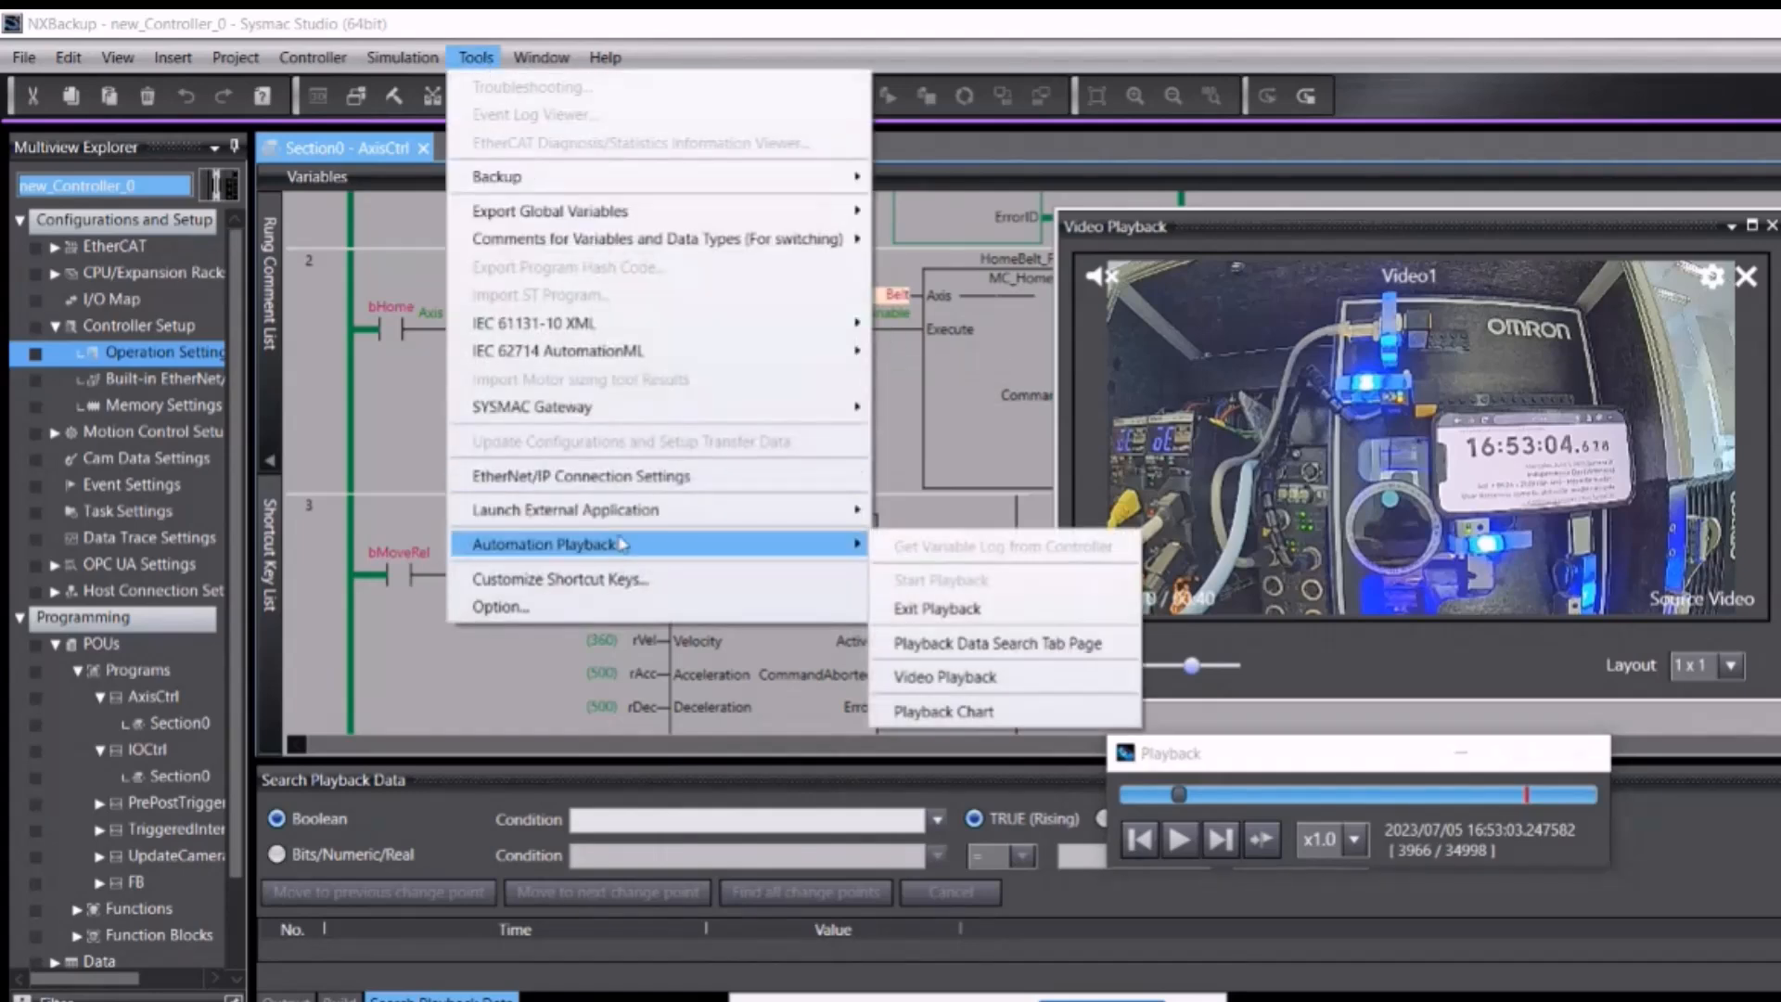
left_click(974, 711)
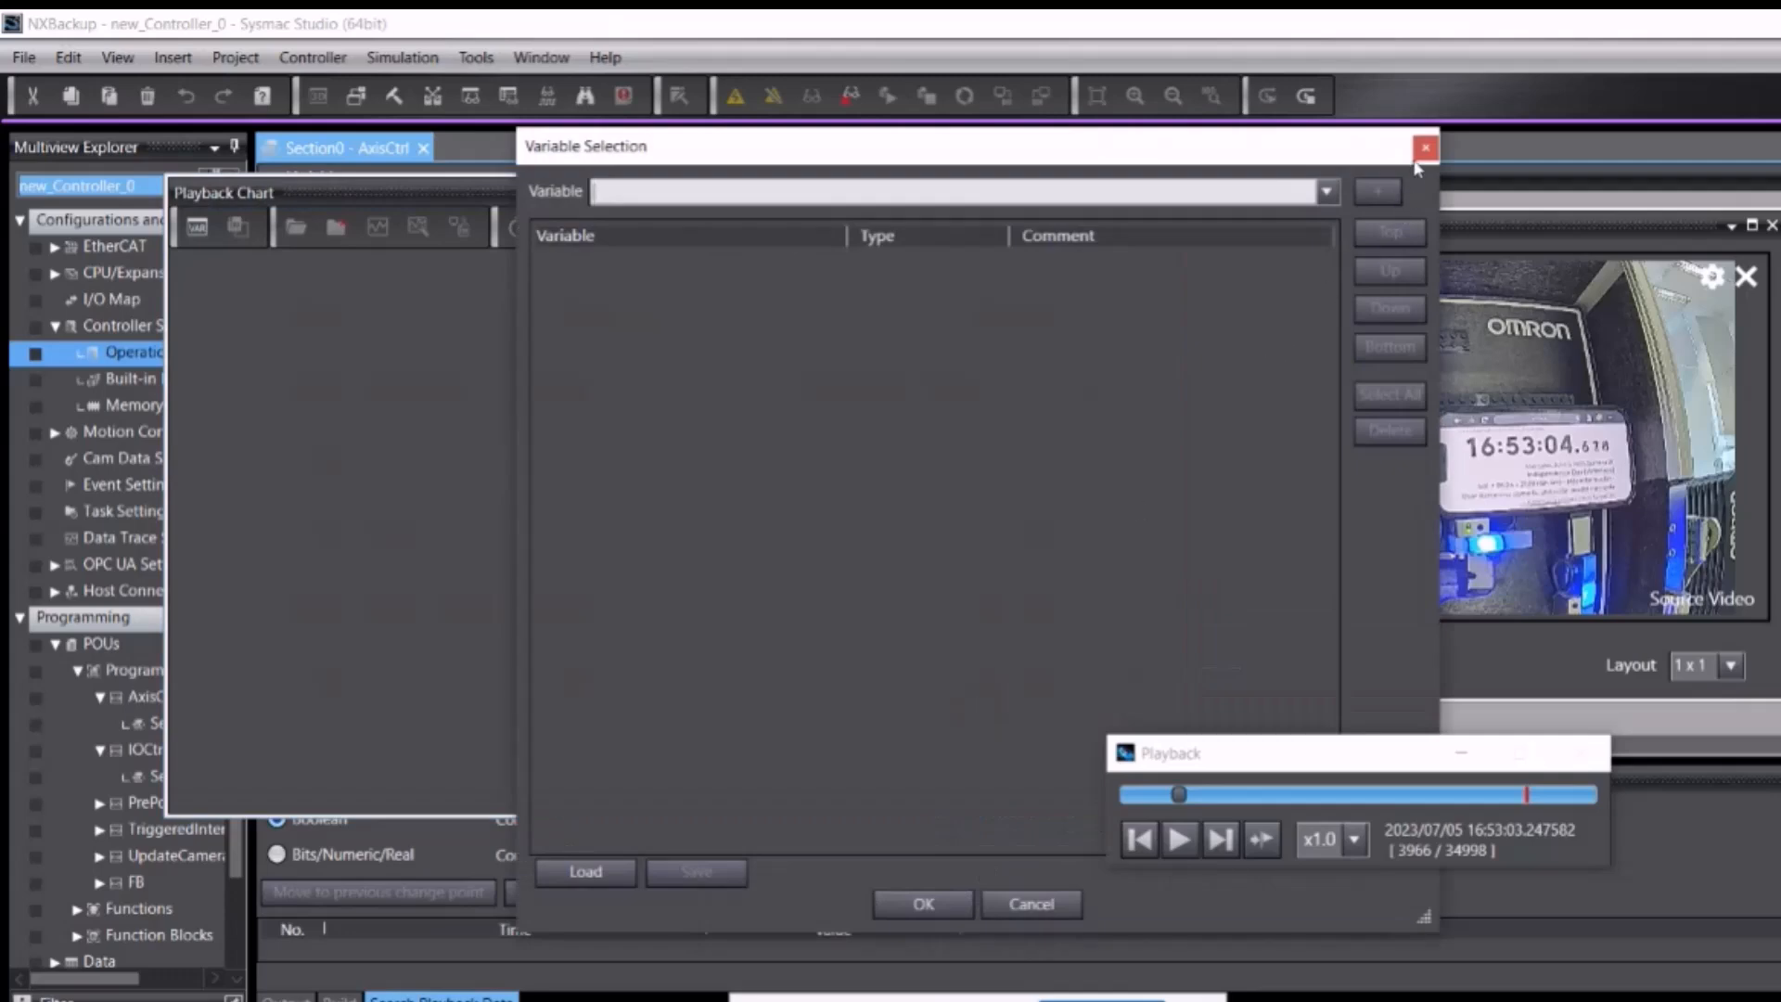
Step: Dismiss the empty Variable Selection, reposition the chart, and drag the rung 3 bMoveRel contact into it
left_click(1425, 148)
left_click_drag(862, 203, 1203, 352)
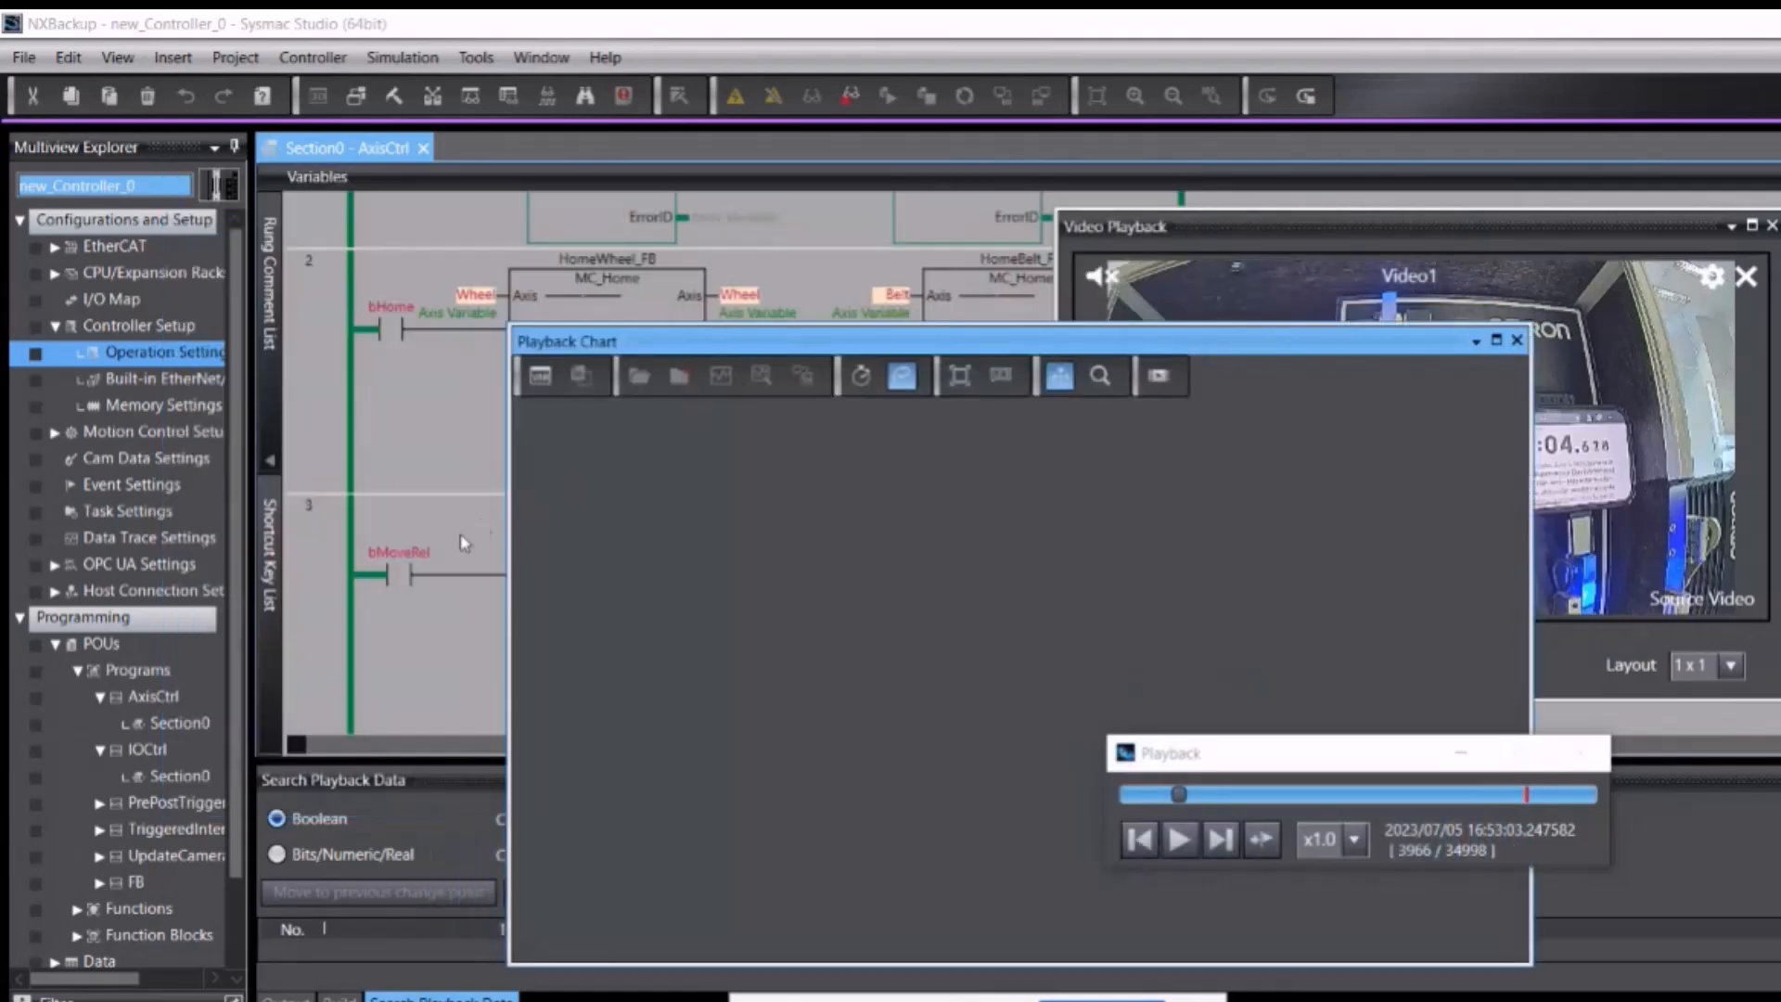
mouse_move(394, 579)
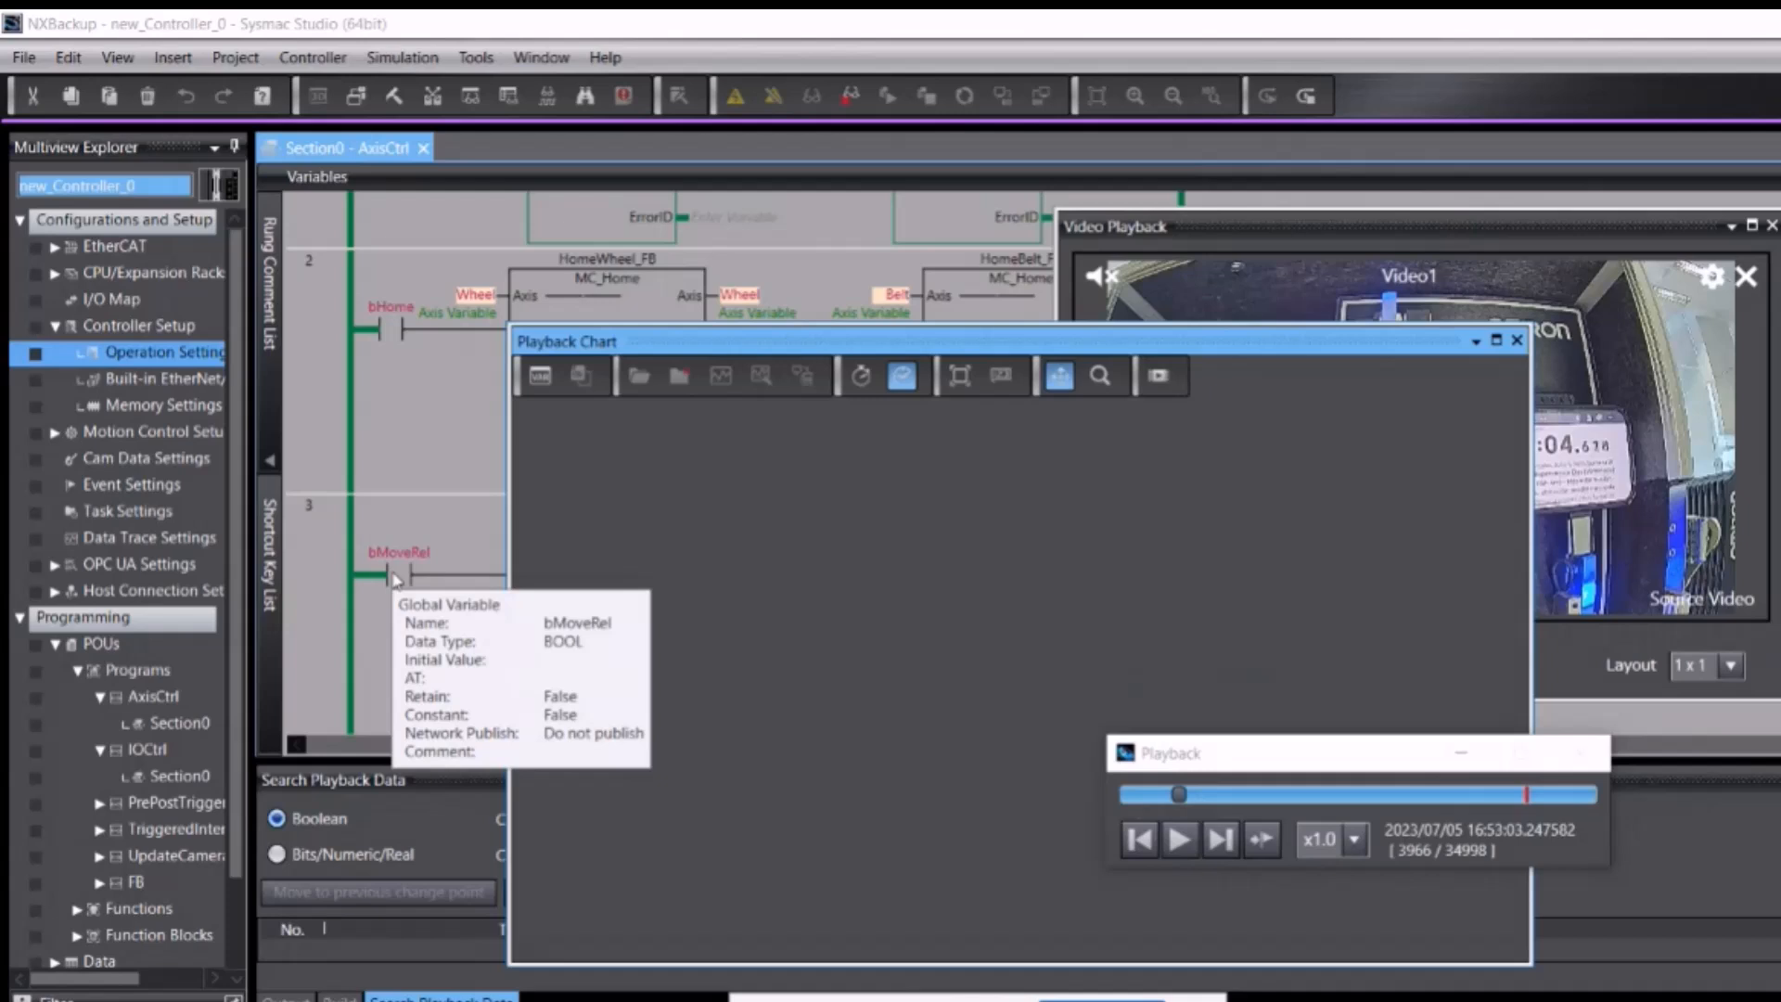
left_click(394, 579)
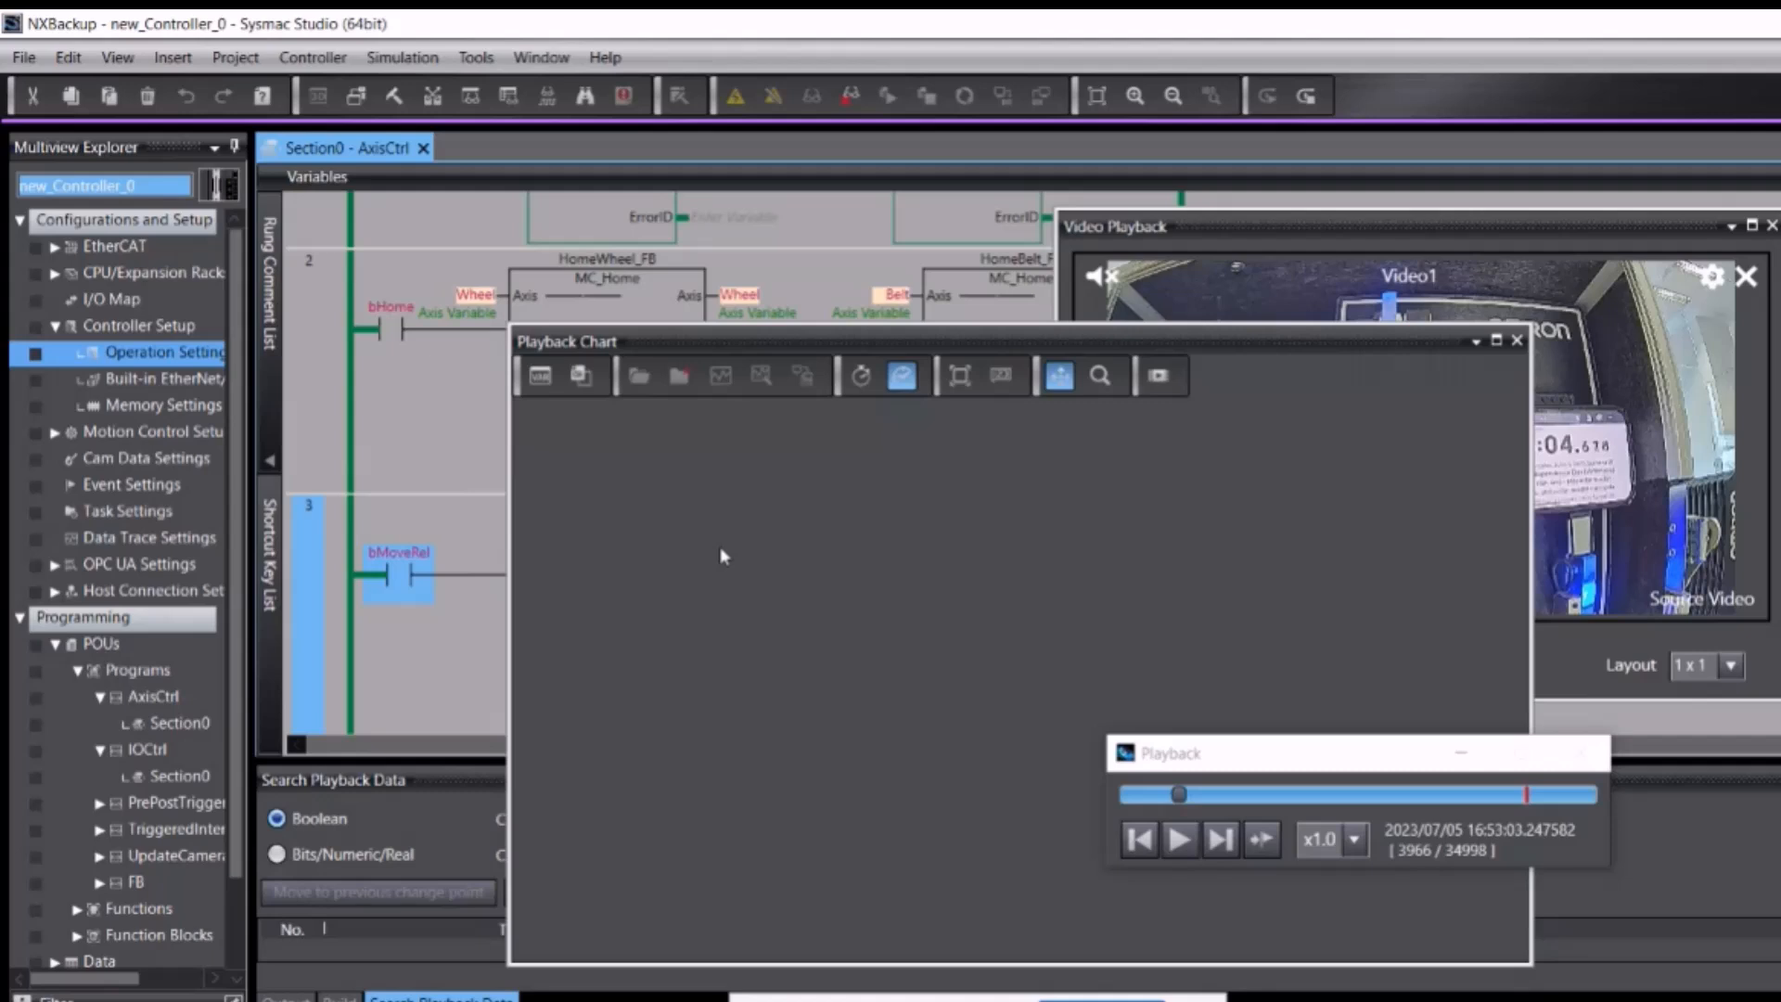
left_click_drag(394, 579, 724, 557)
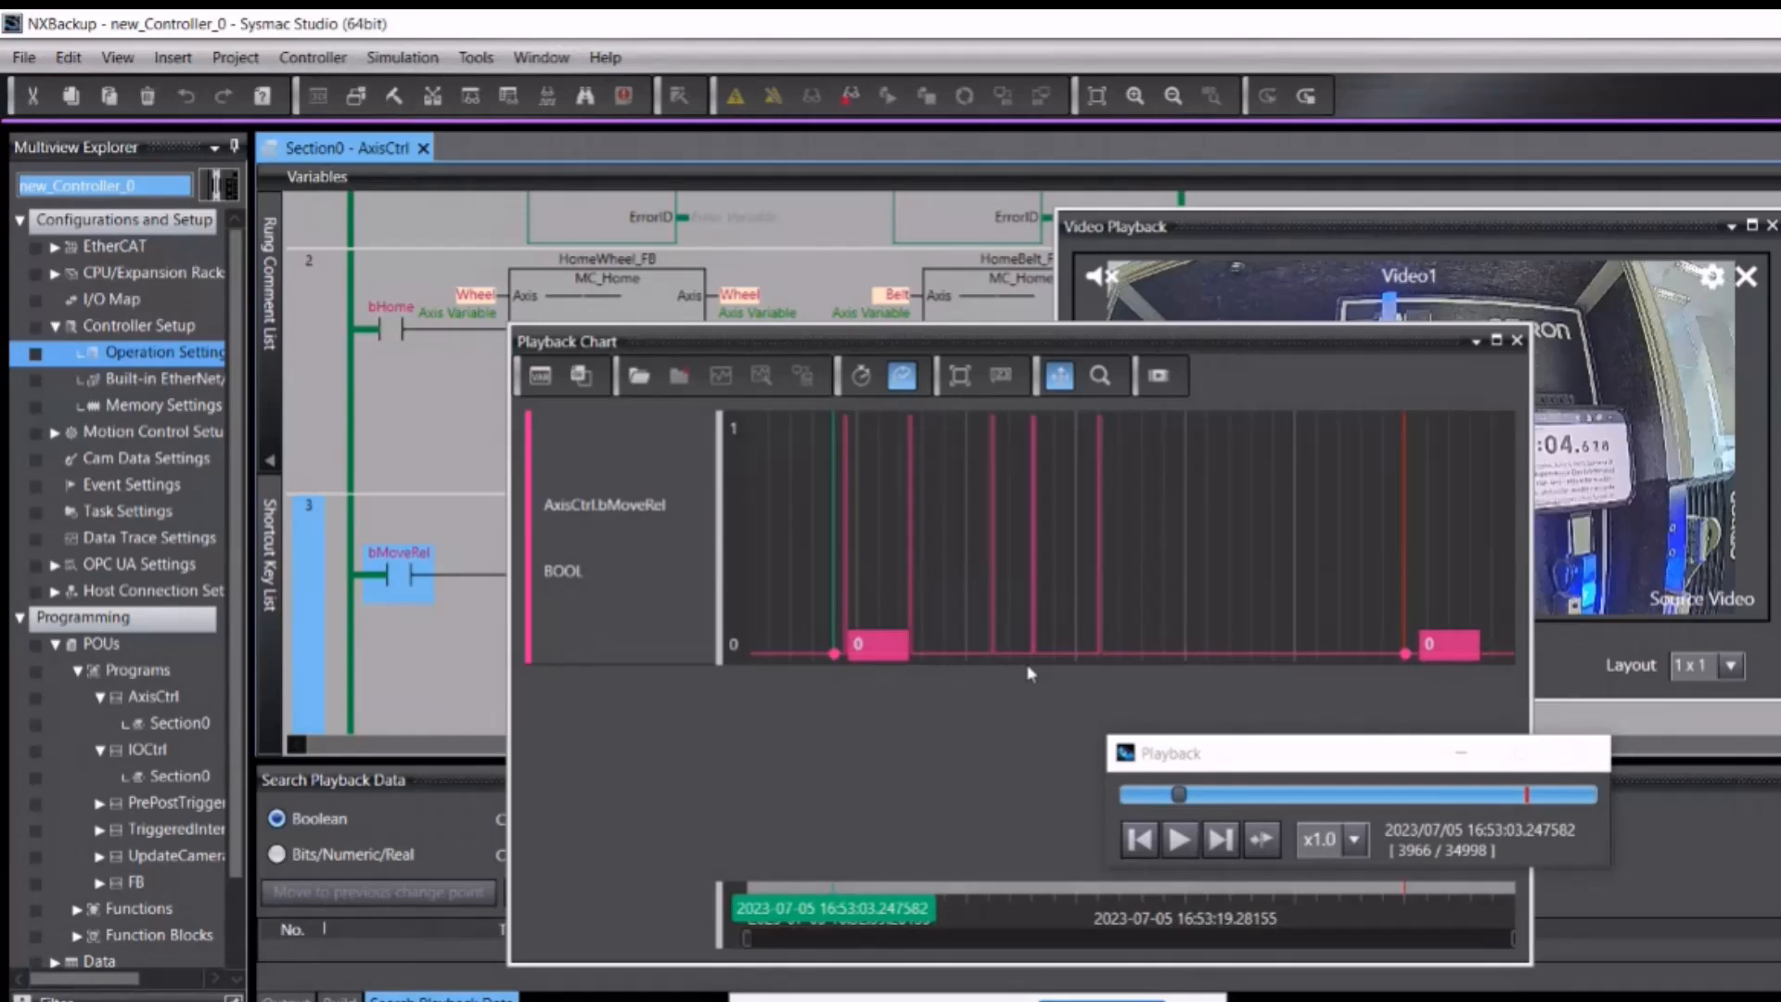
Step: Add AxisCtrl.Wheel.Act.Pos to the chart's variable selection list
left_click(540, 375)
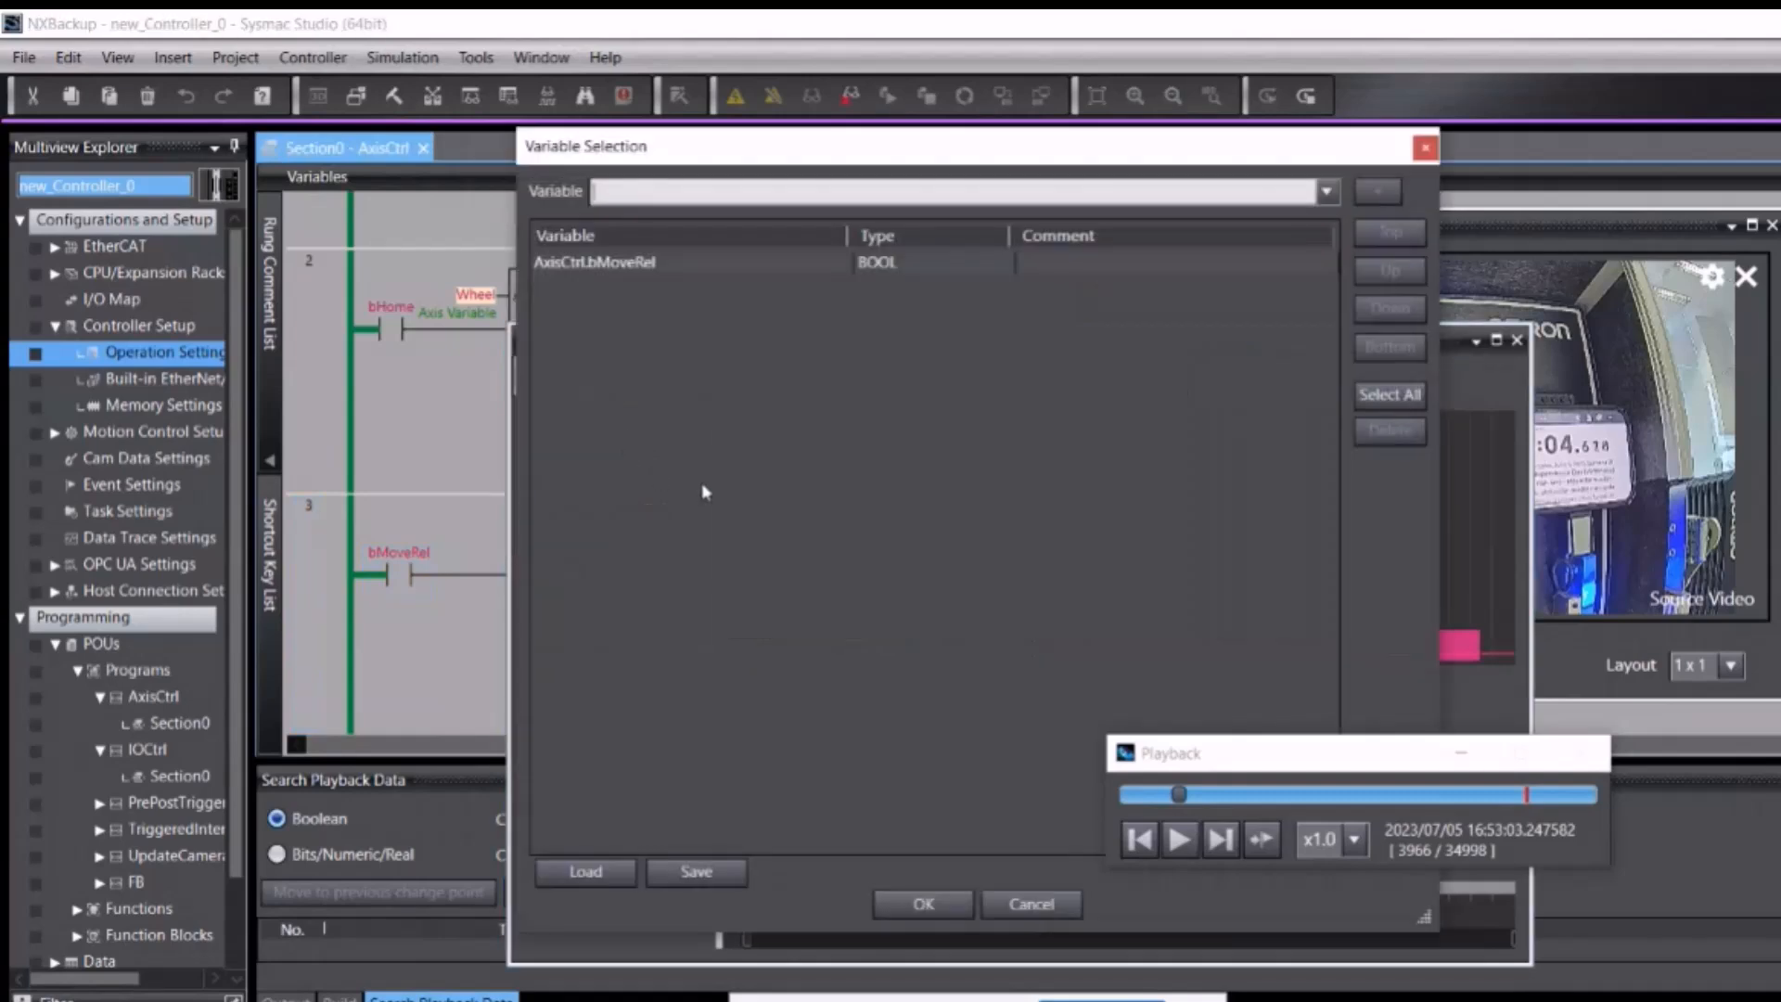
left_click(718, 195)
type("a")
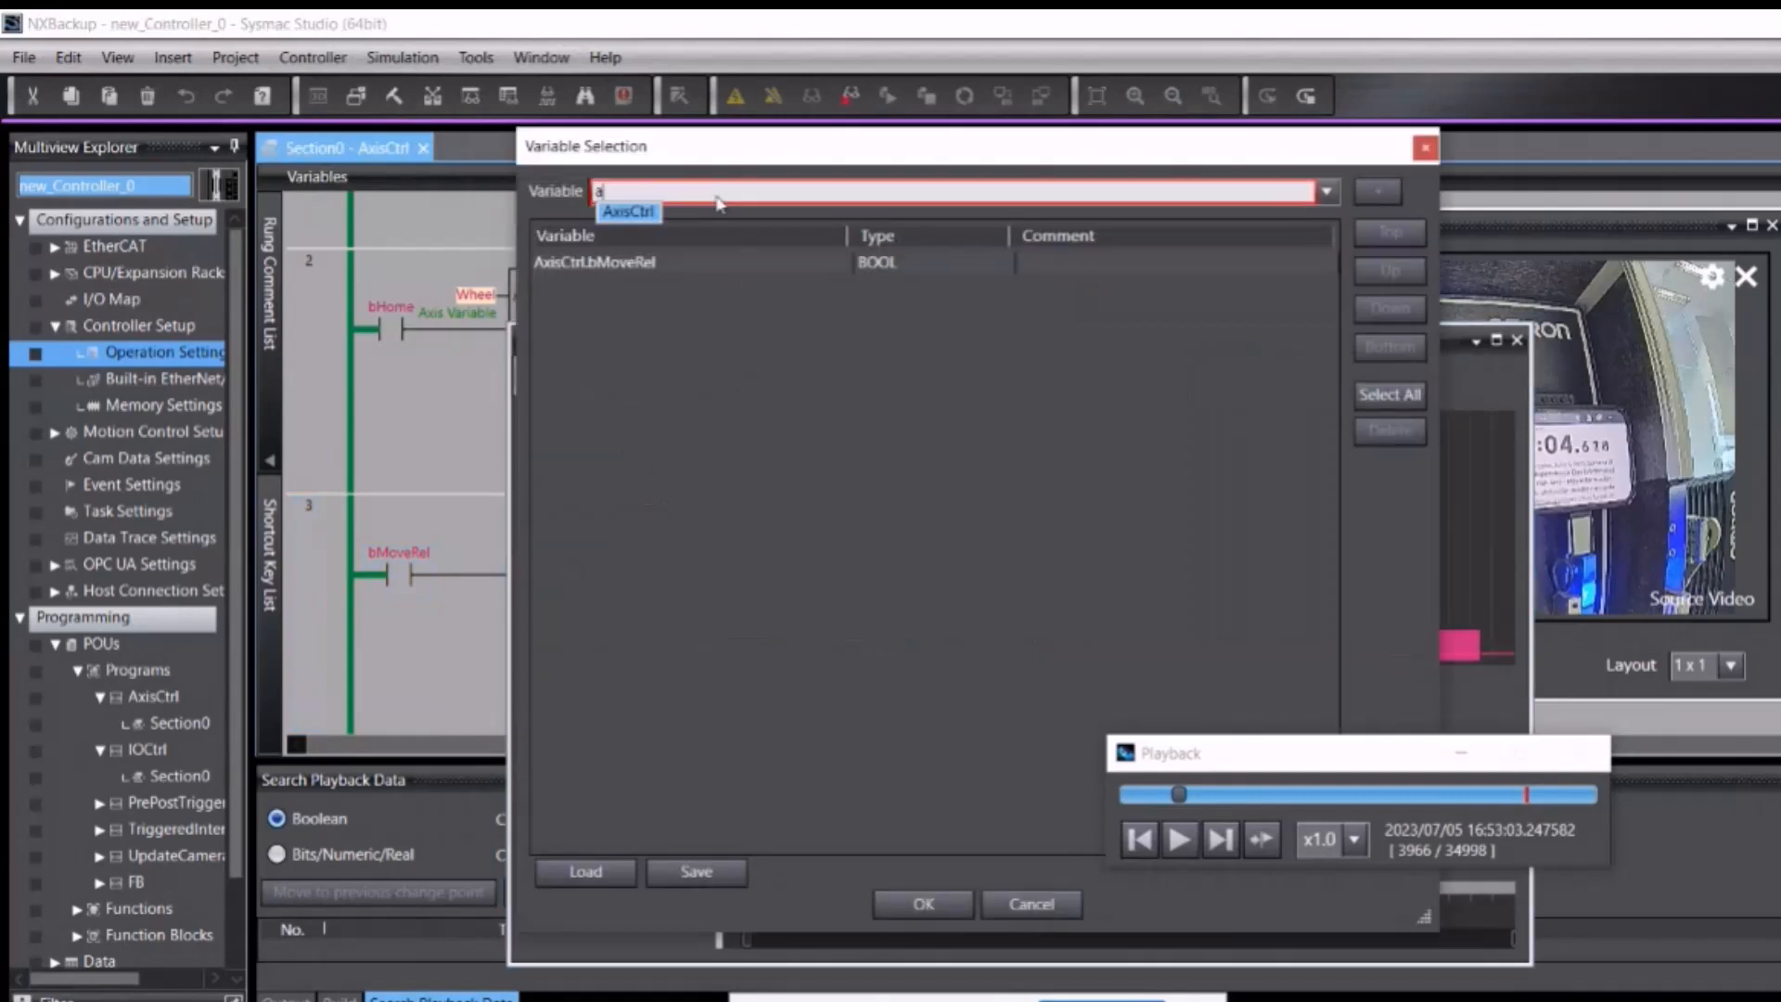
type("xisctrl.")
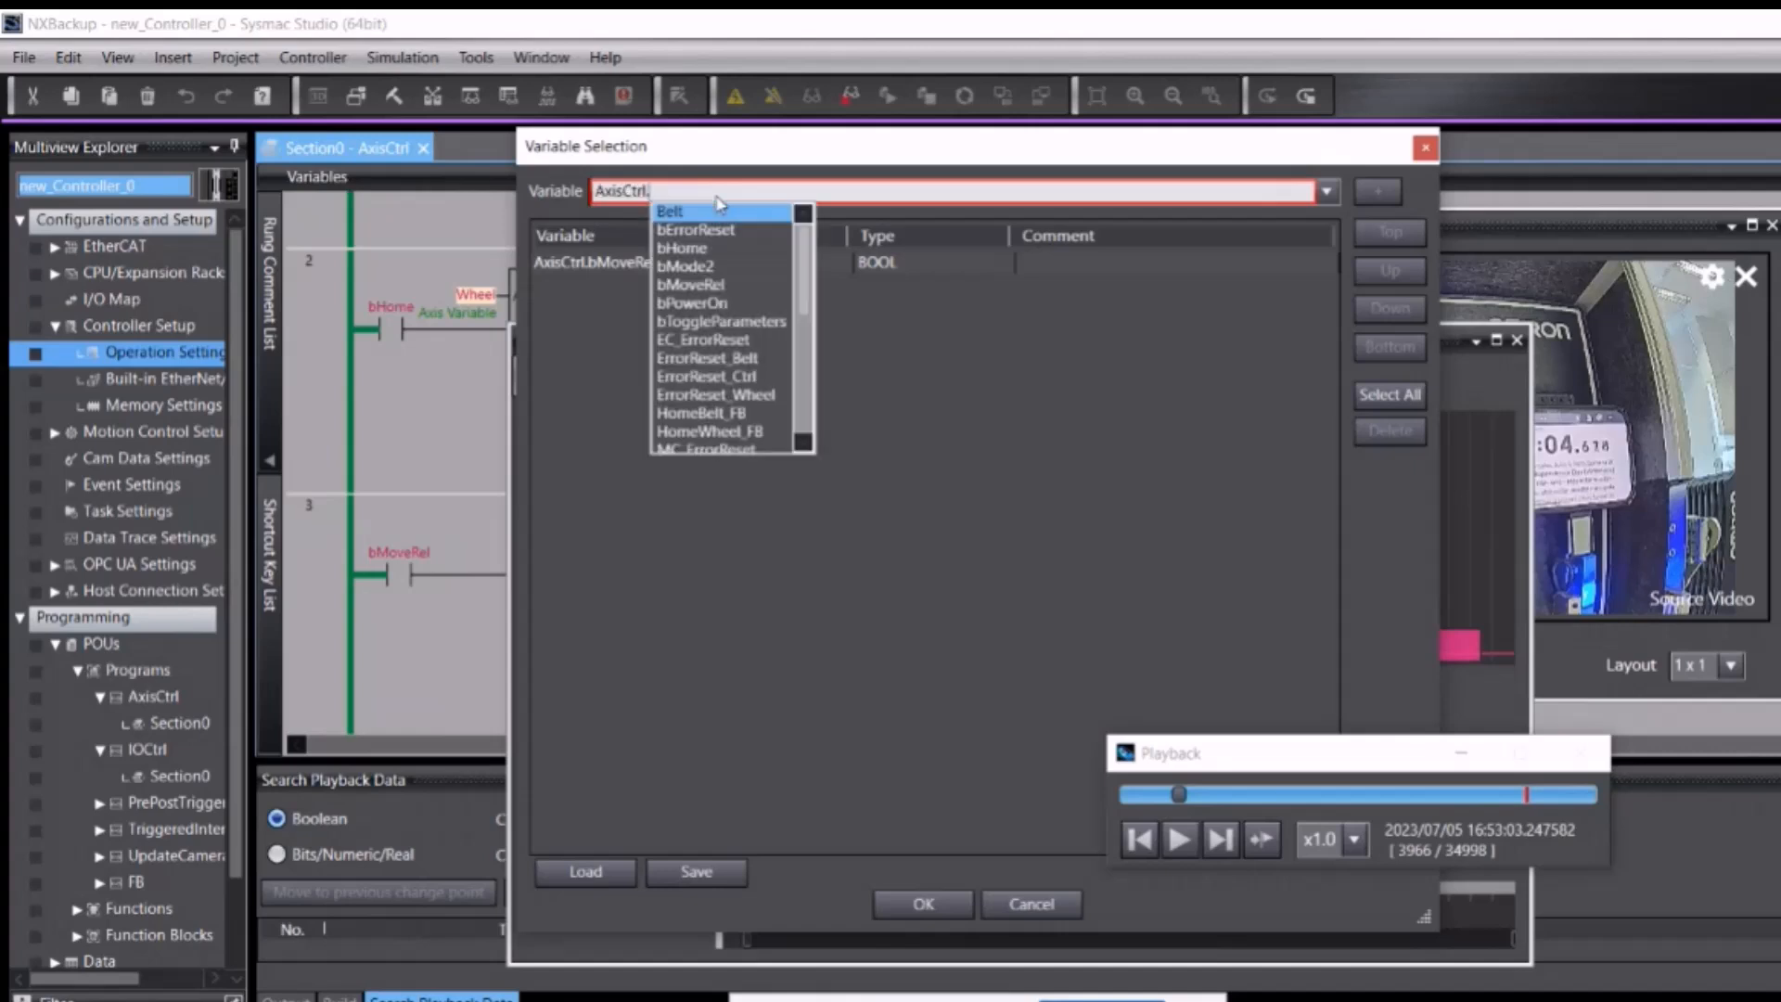
type("wheel")
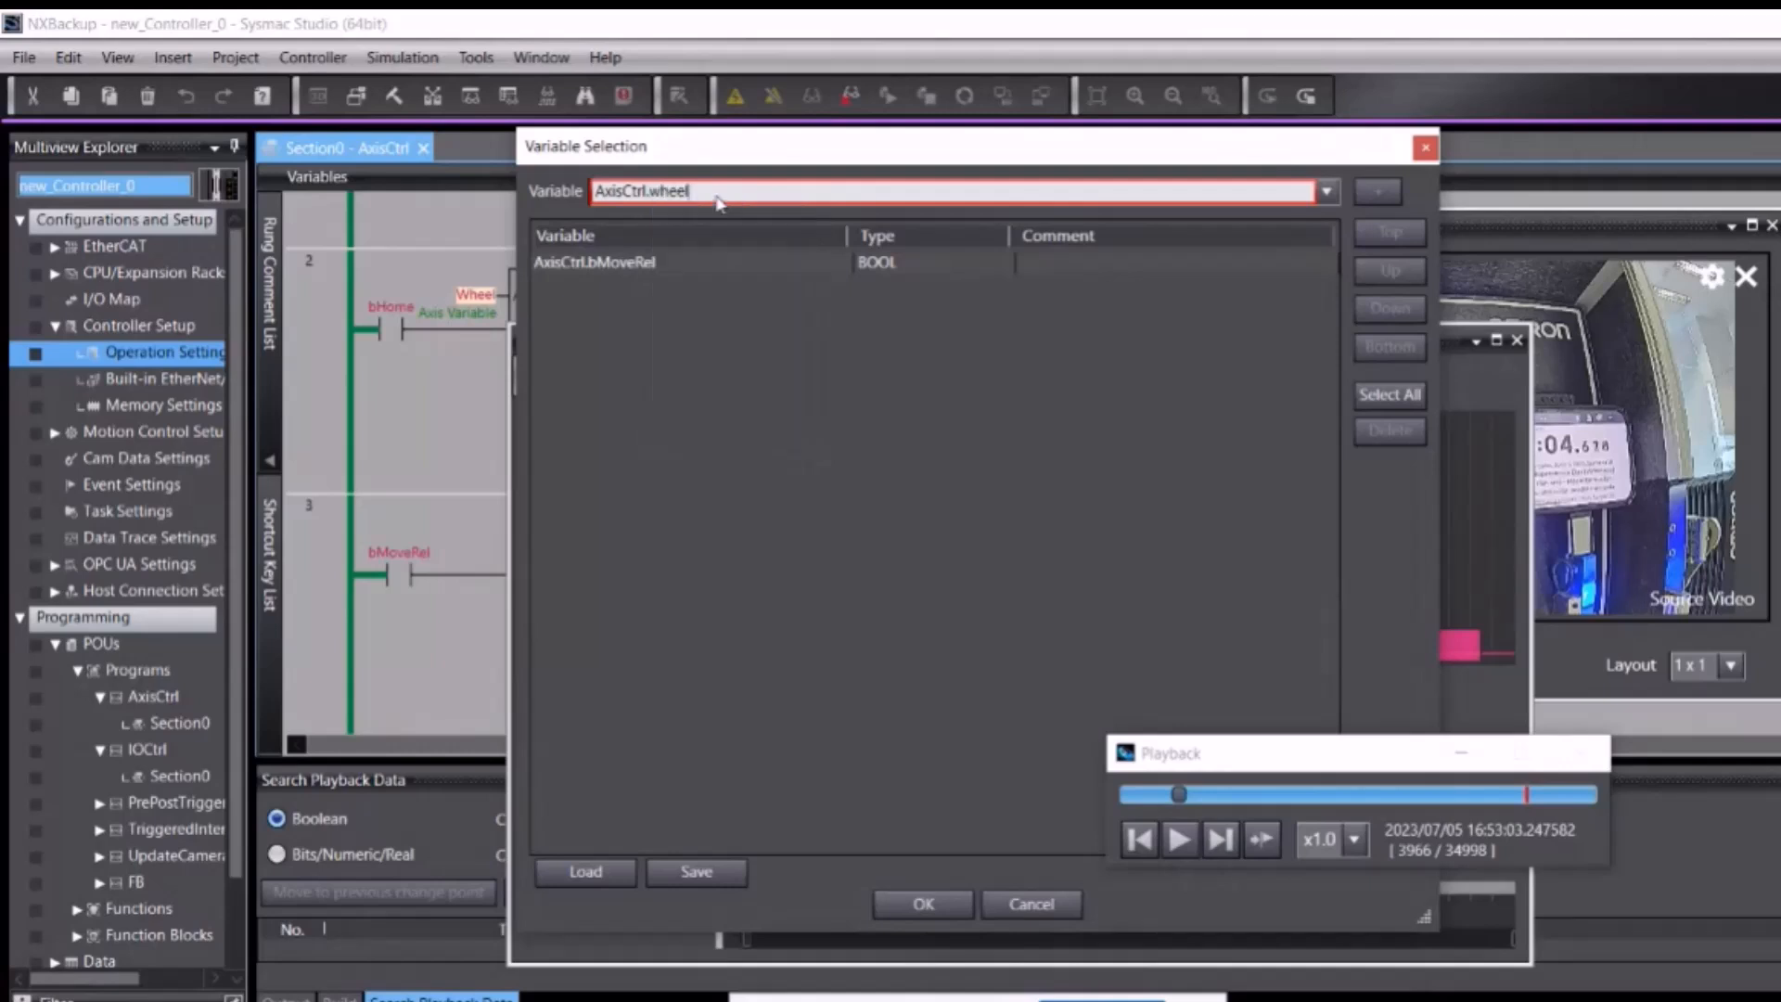
type(".")
double_click(718, 208)
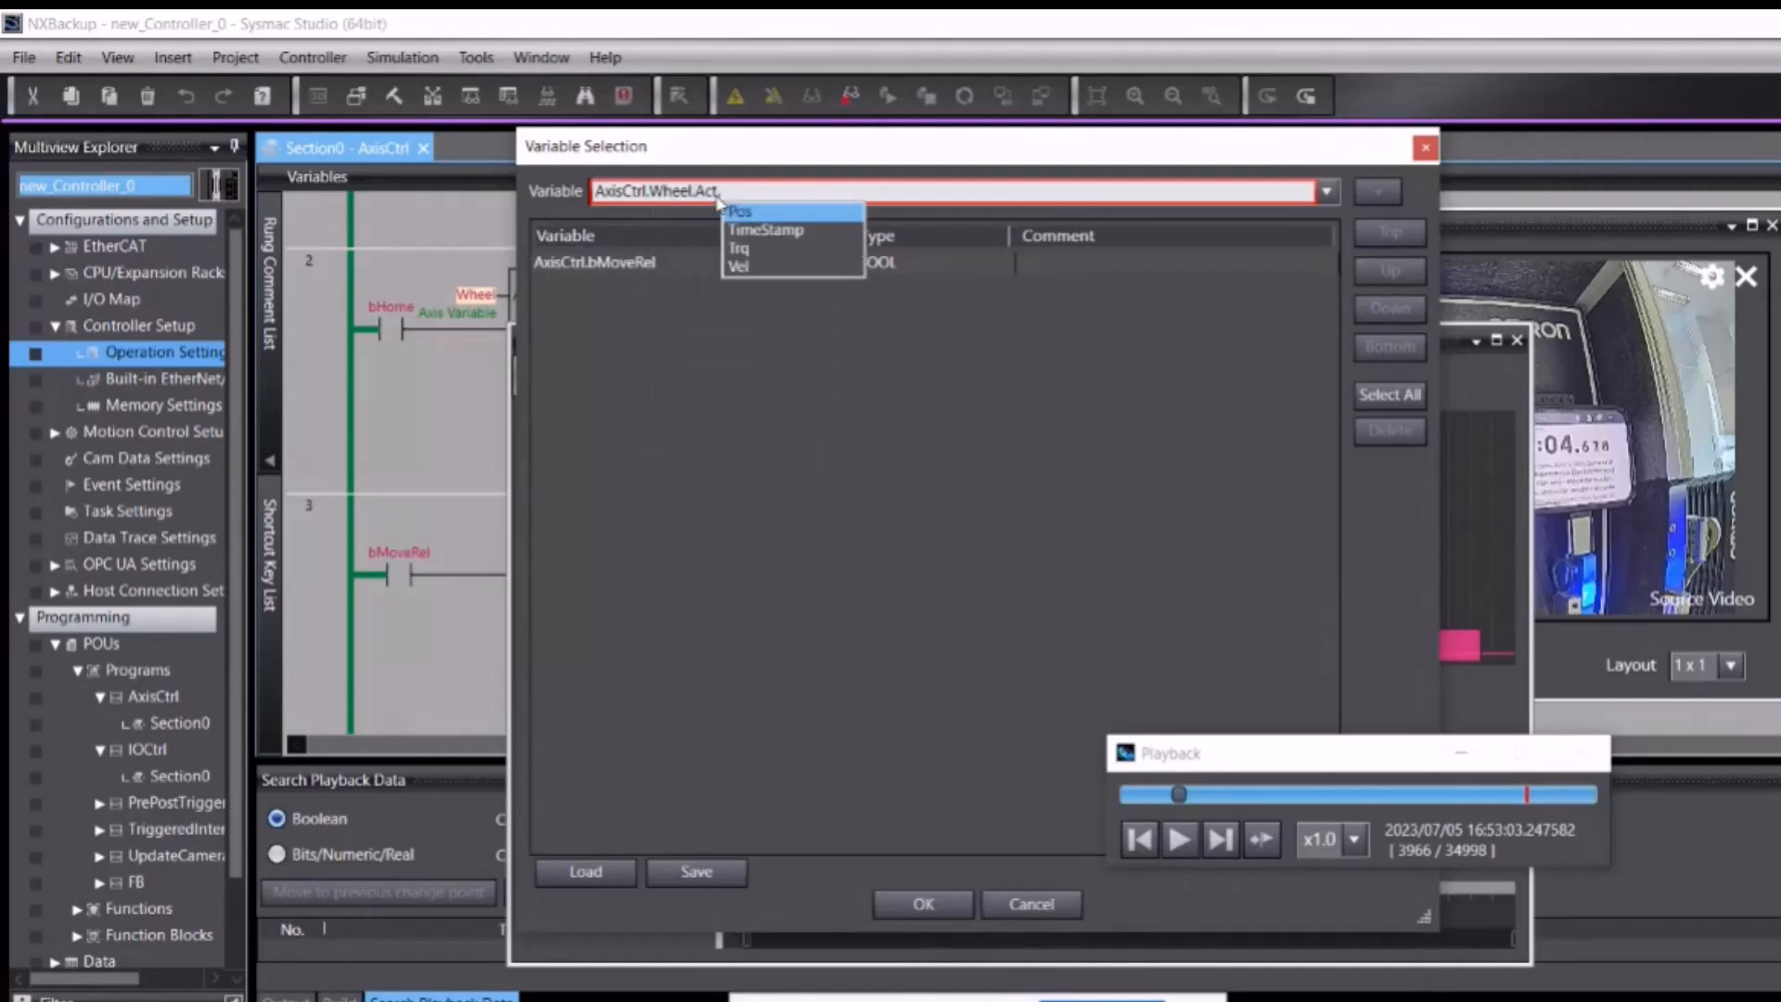
key("Return")
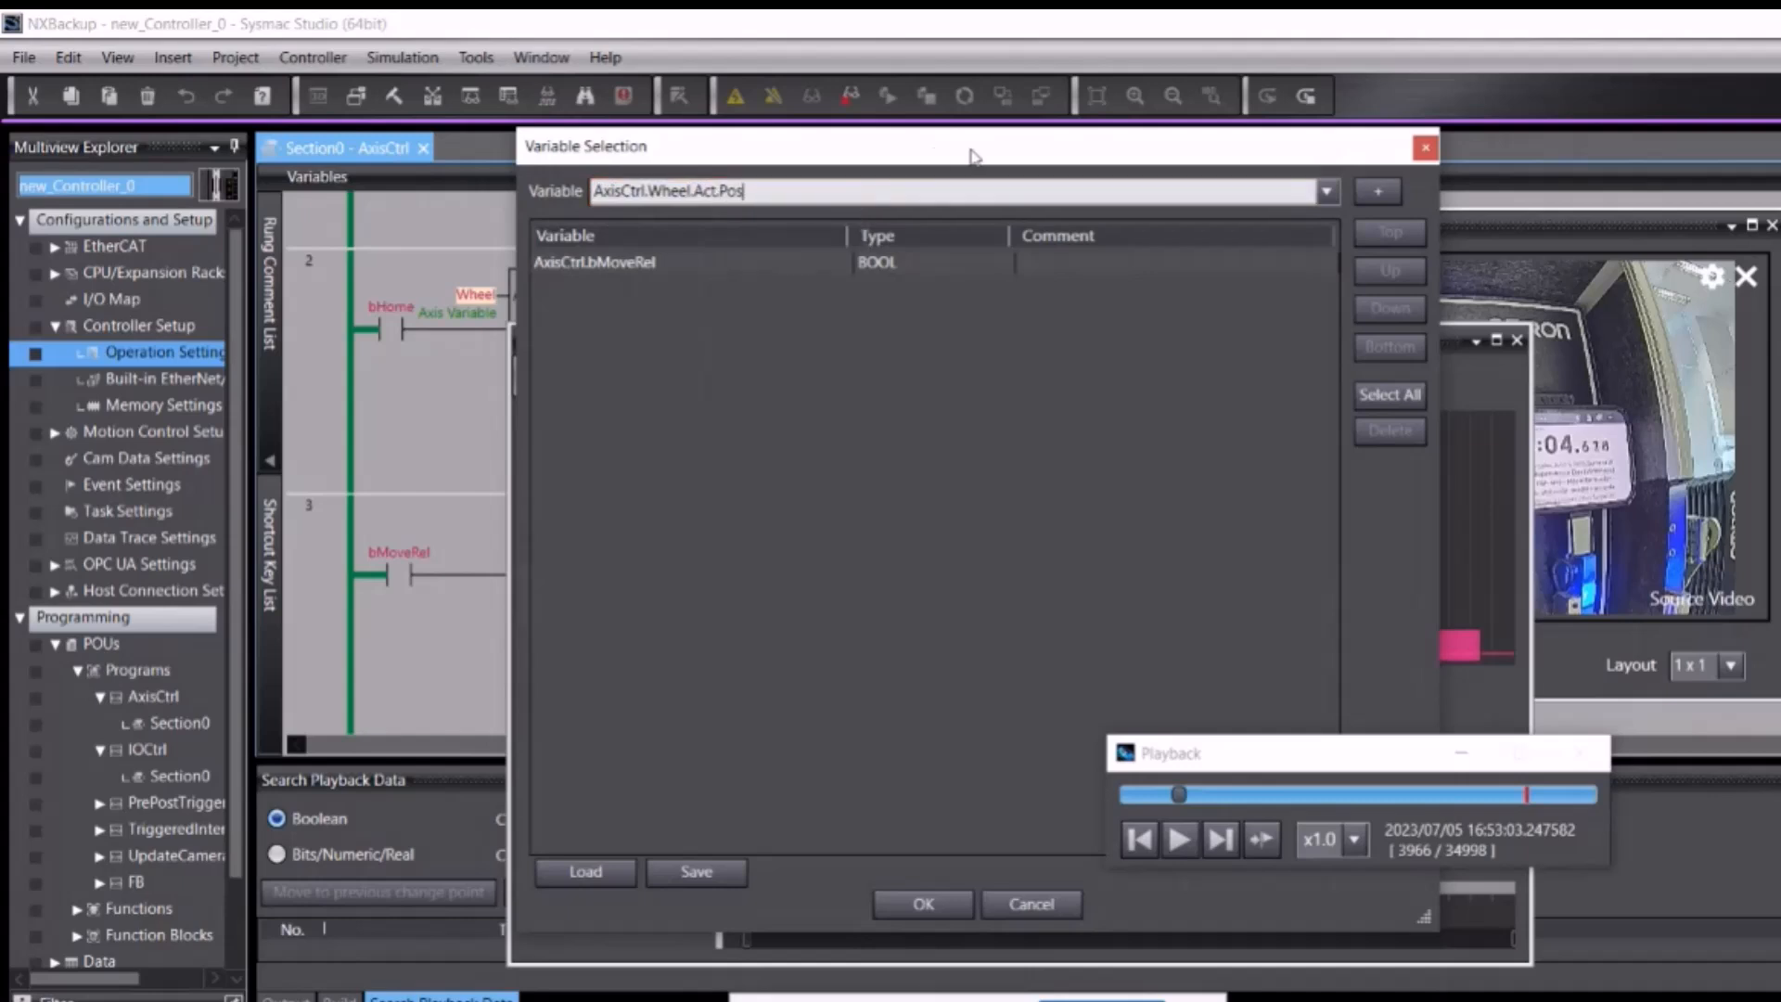
left_click(1379, 192)
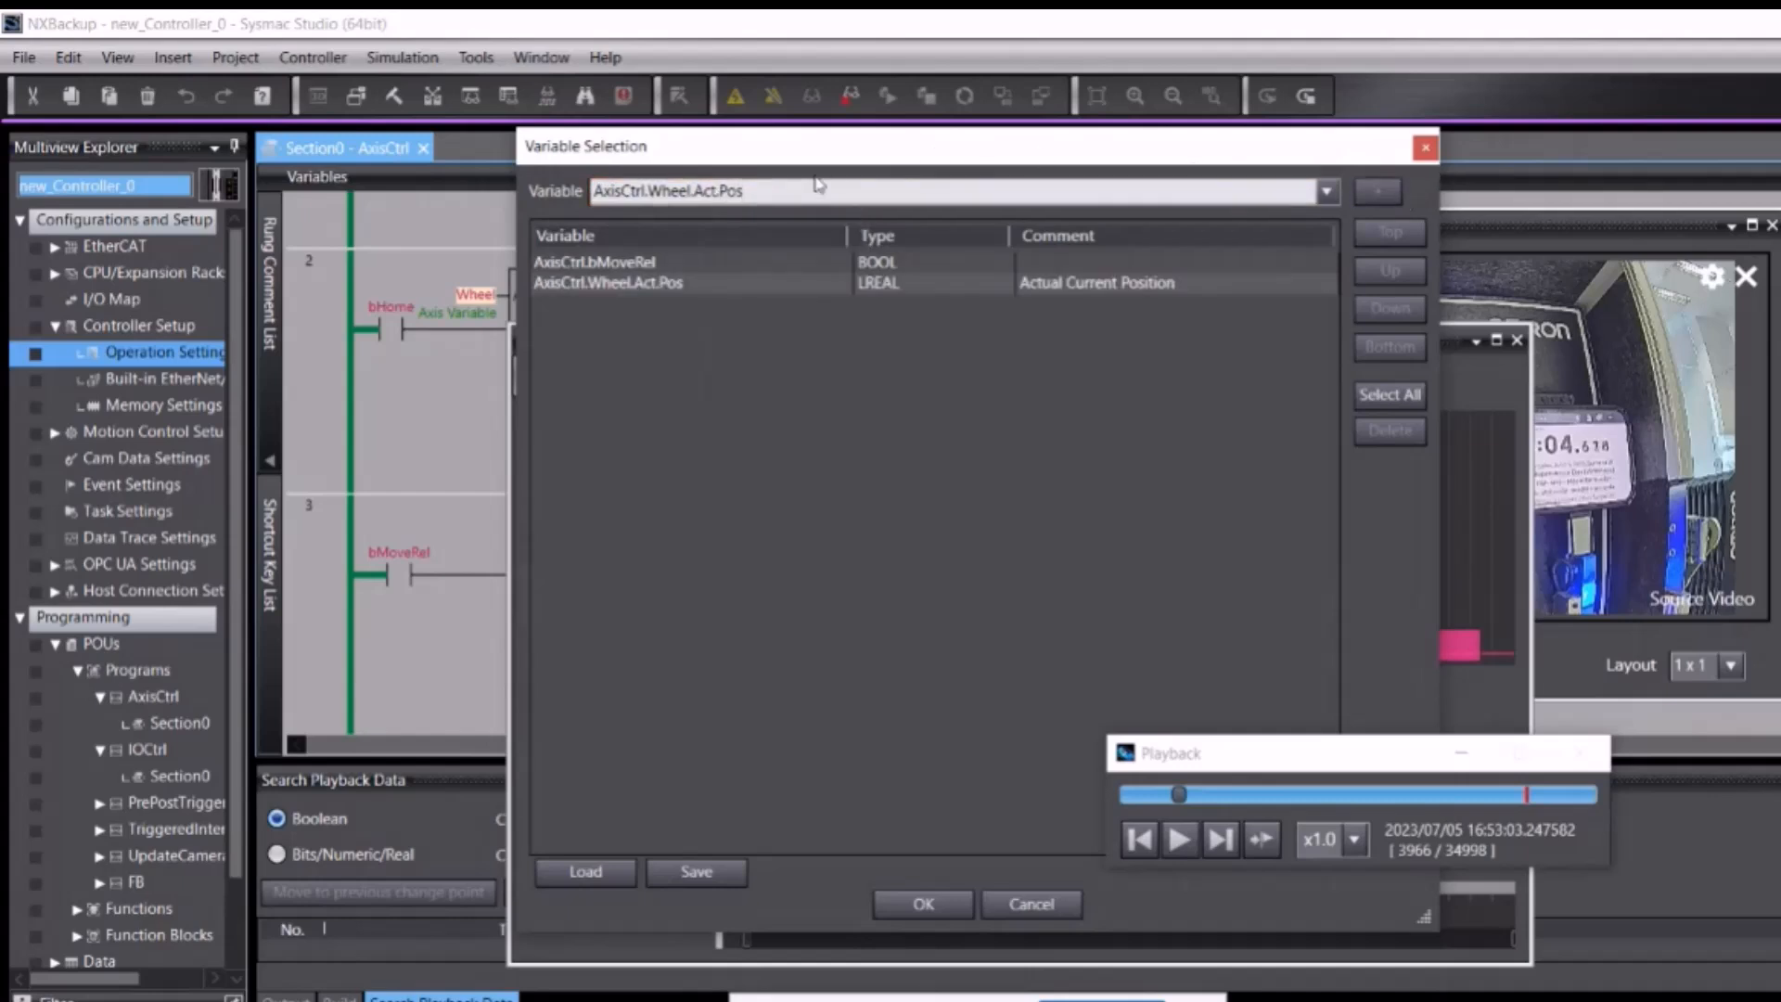
Step: Add AxisCtrl.Wheel.Act.Vel as well and open the Playback Chart
key("BackSpace")
key("BackSpace")
key("BackSpace")
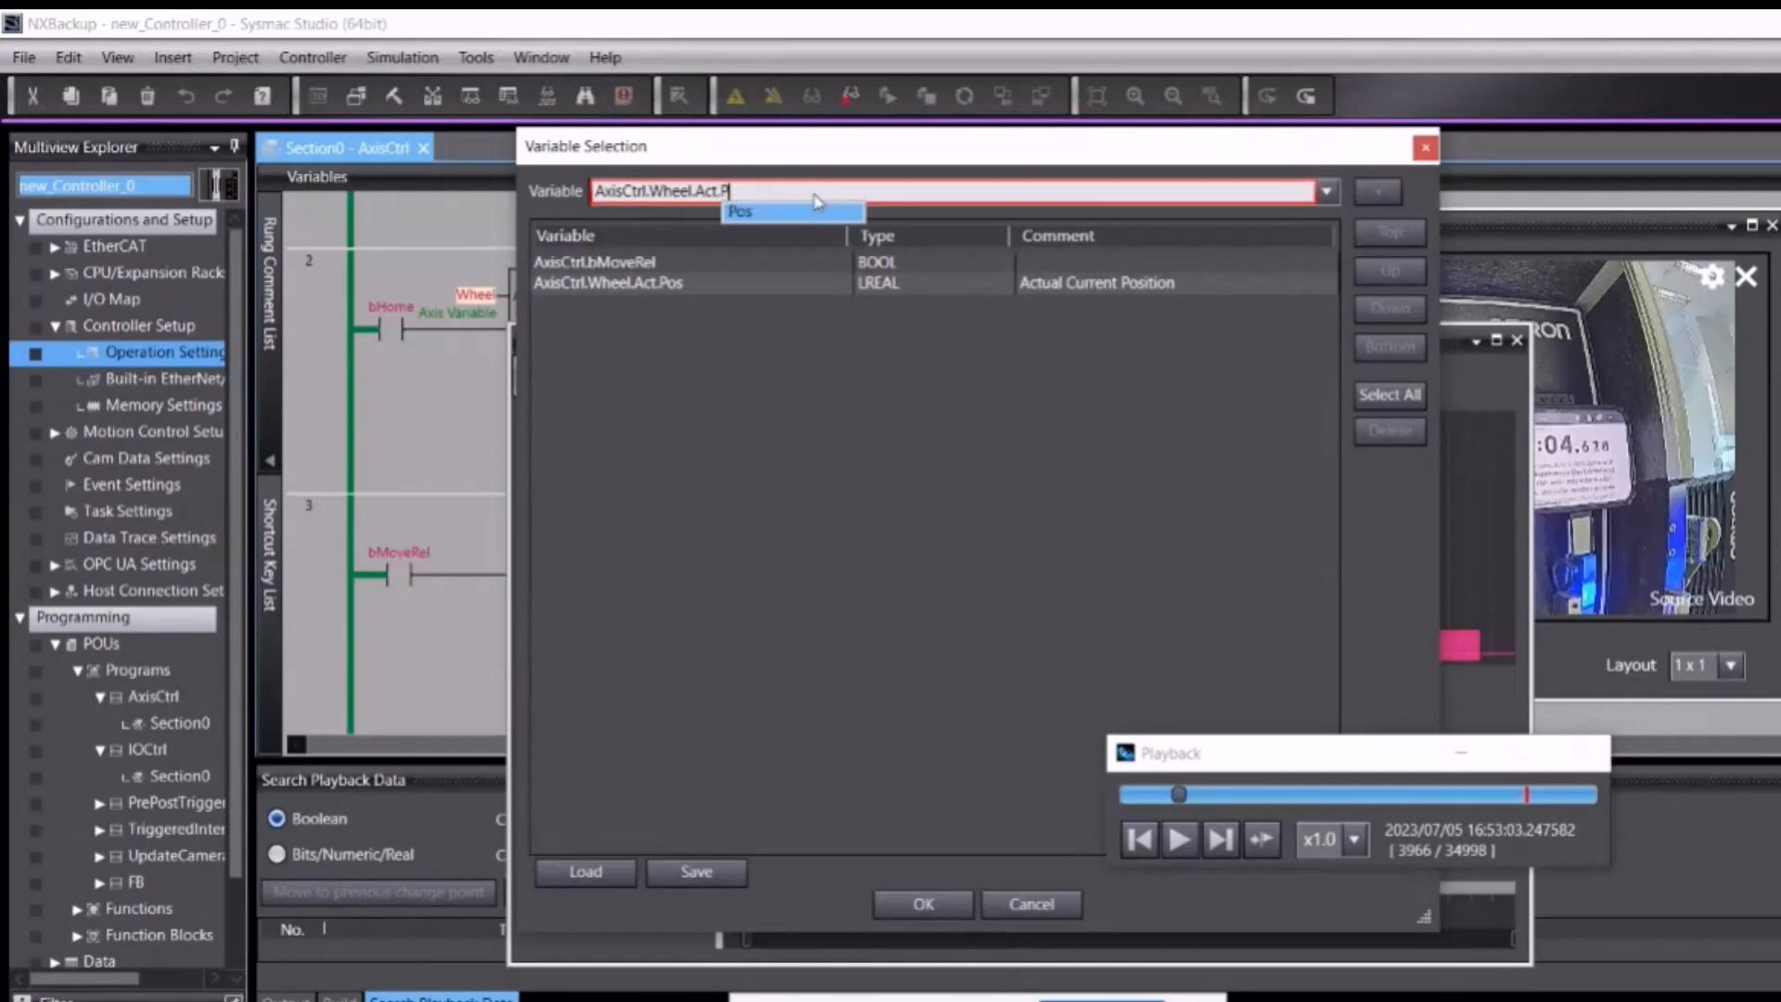
type("vel")
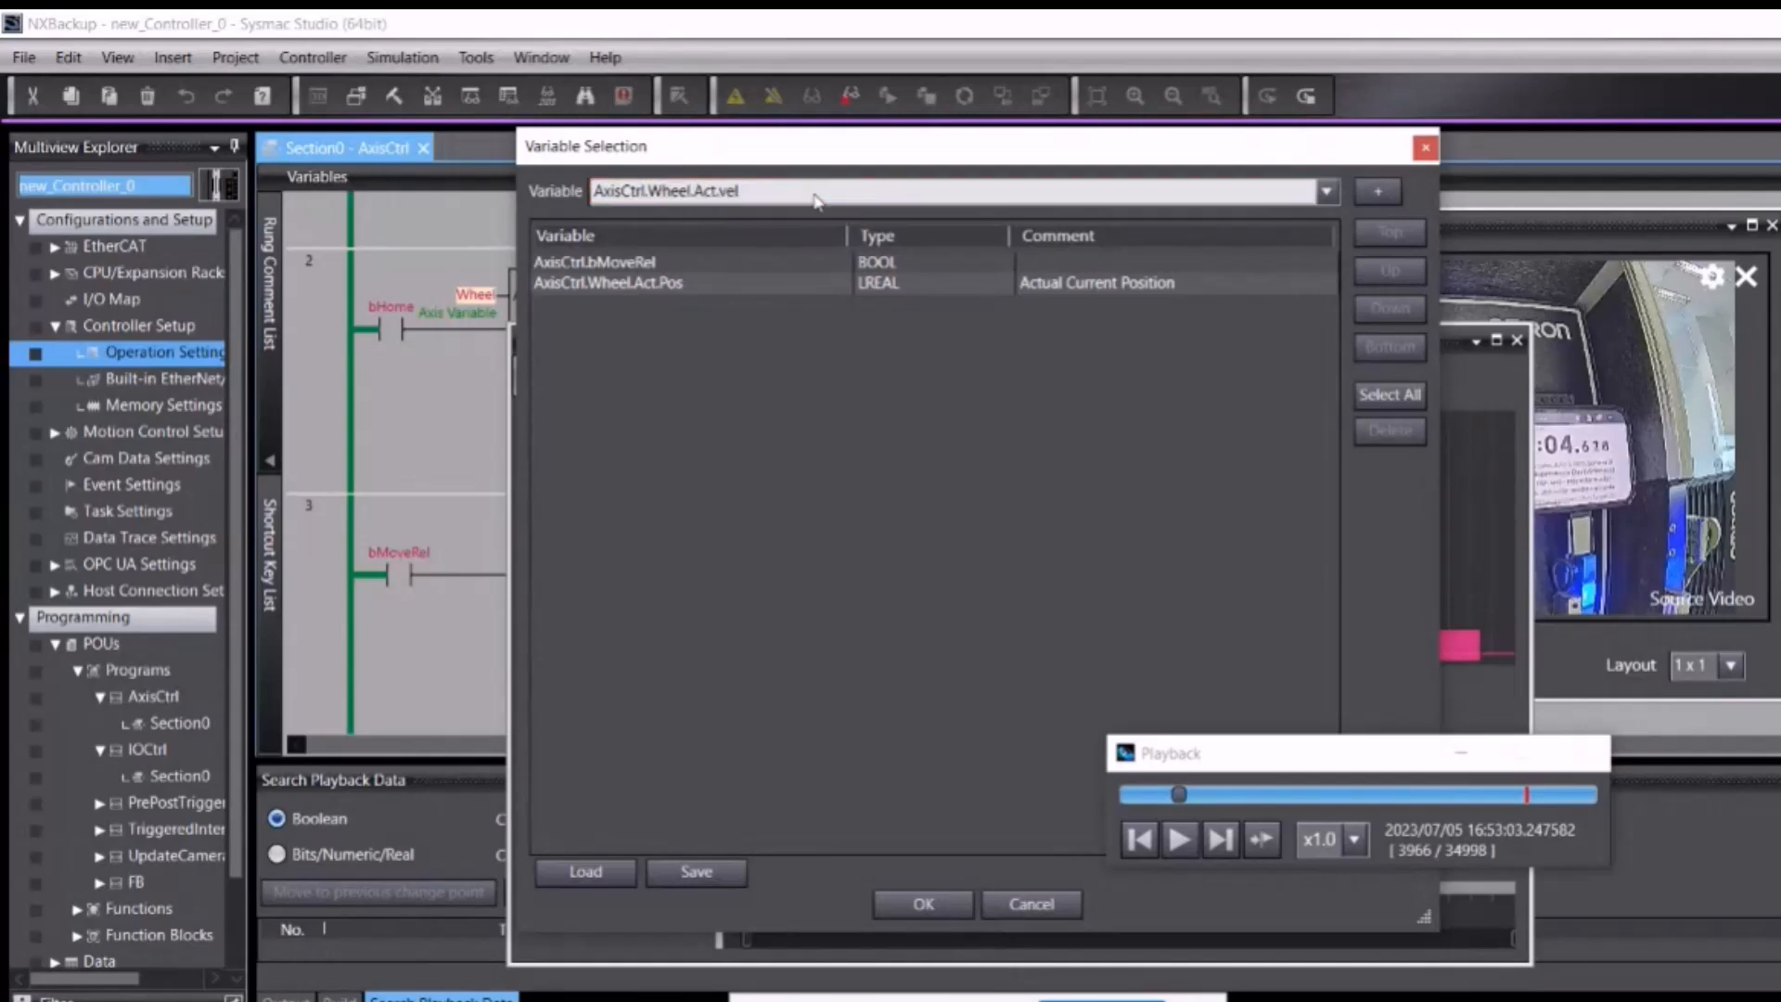
left_click(1374, 194)
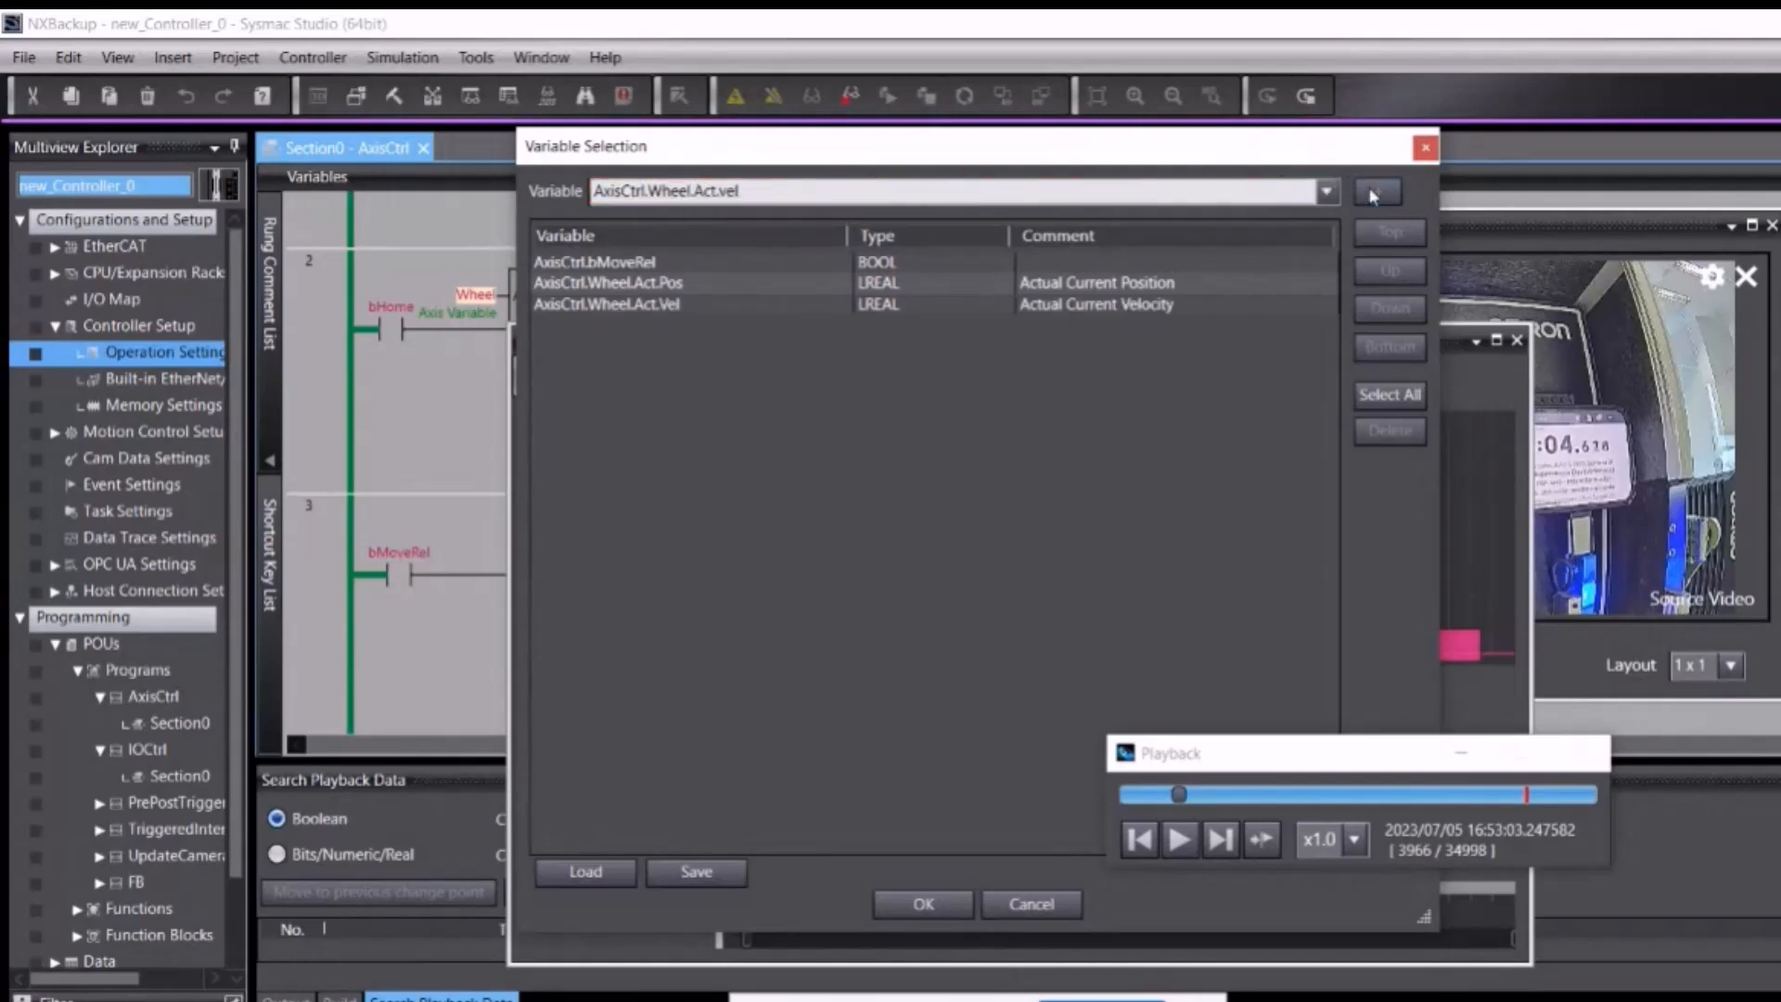
left_click(923, 903)
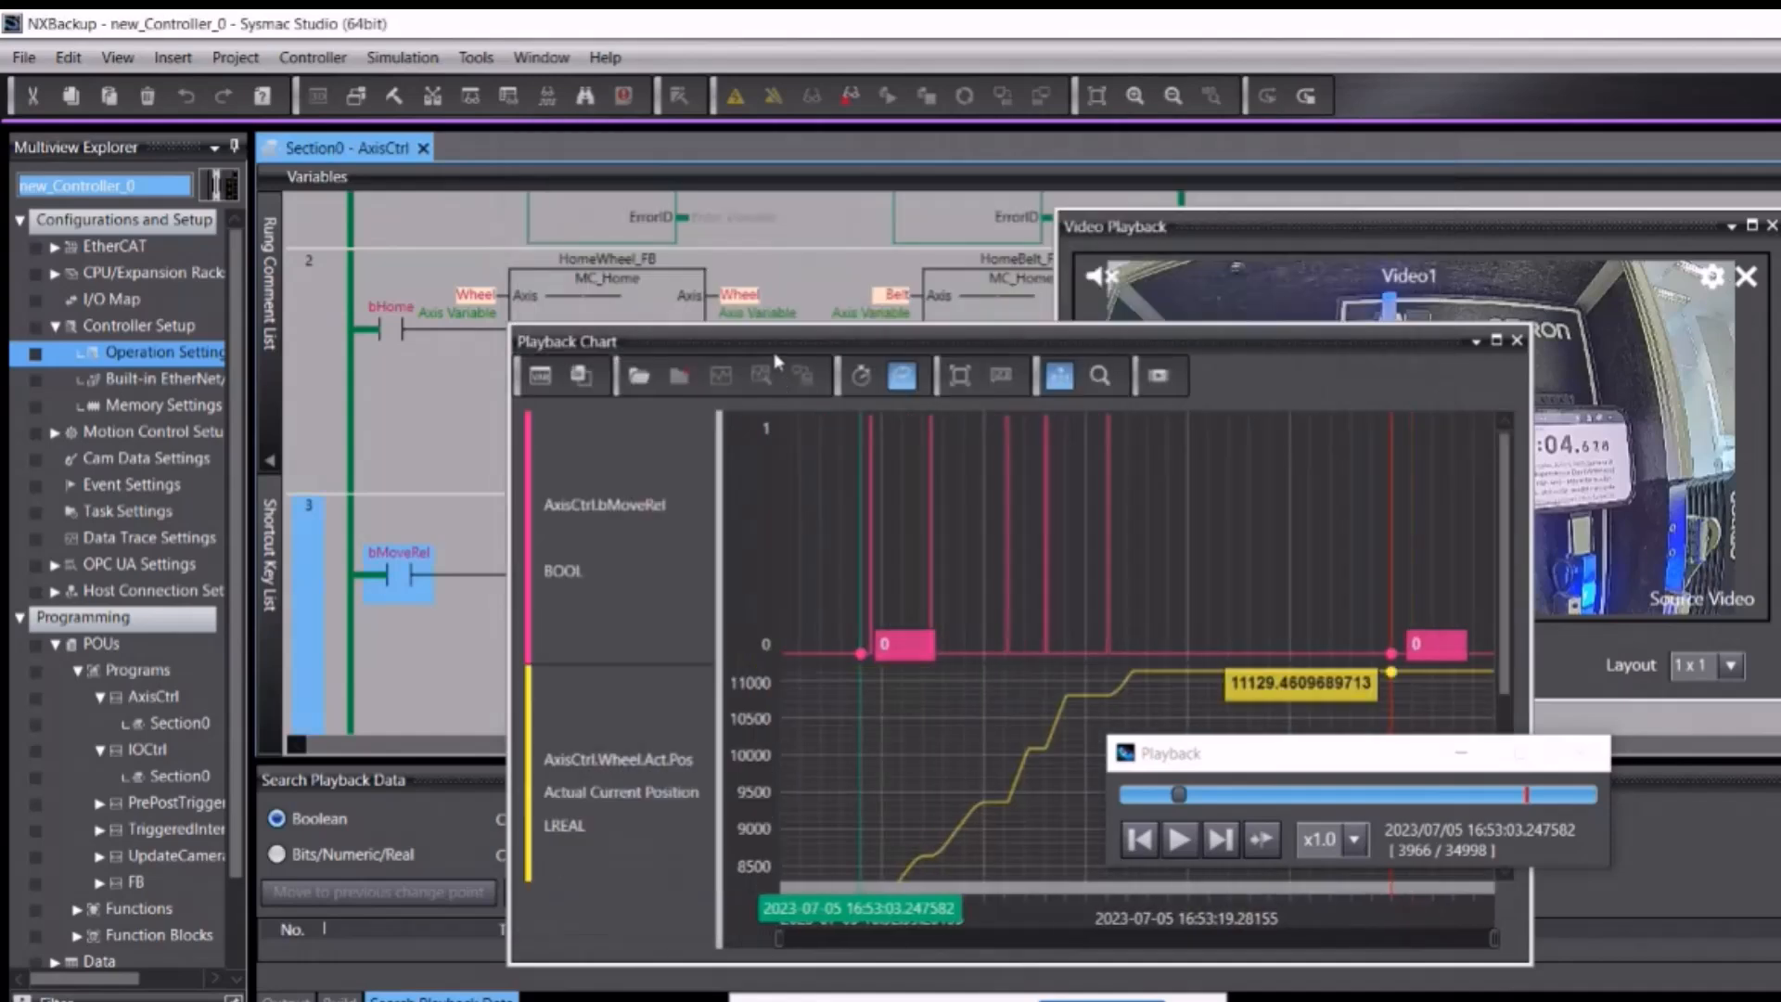
Step: Move the Playback Chart to the upper left, enlarge it, and scroll to the velocity trace
left_click_drag(775, 349, 492, 218)
left_click_drag(1267, 771, 1431, 887)
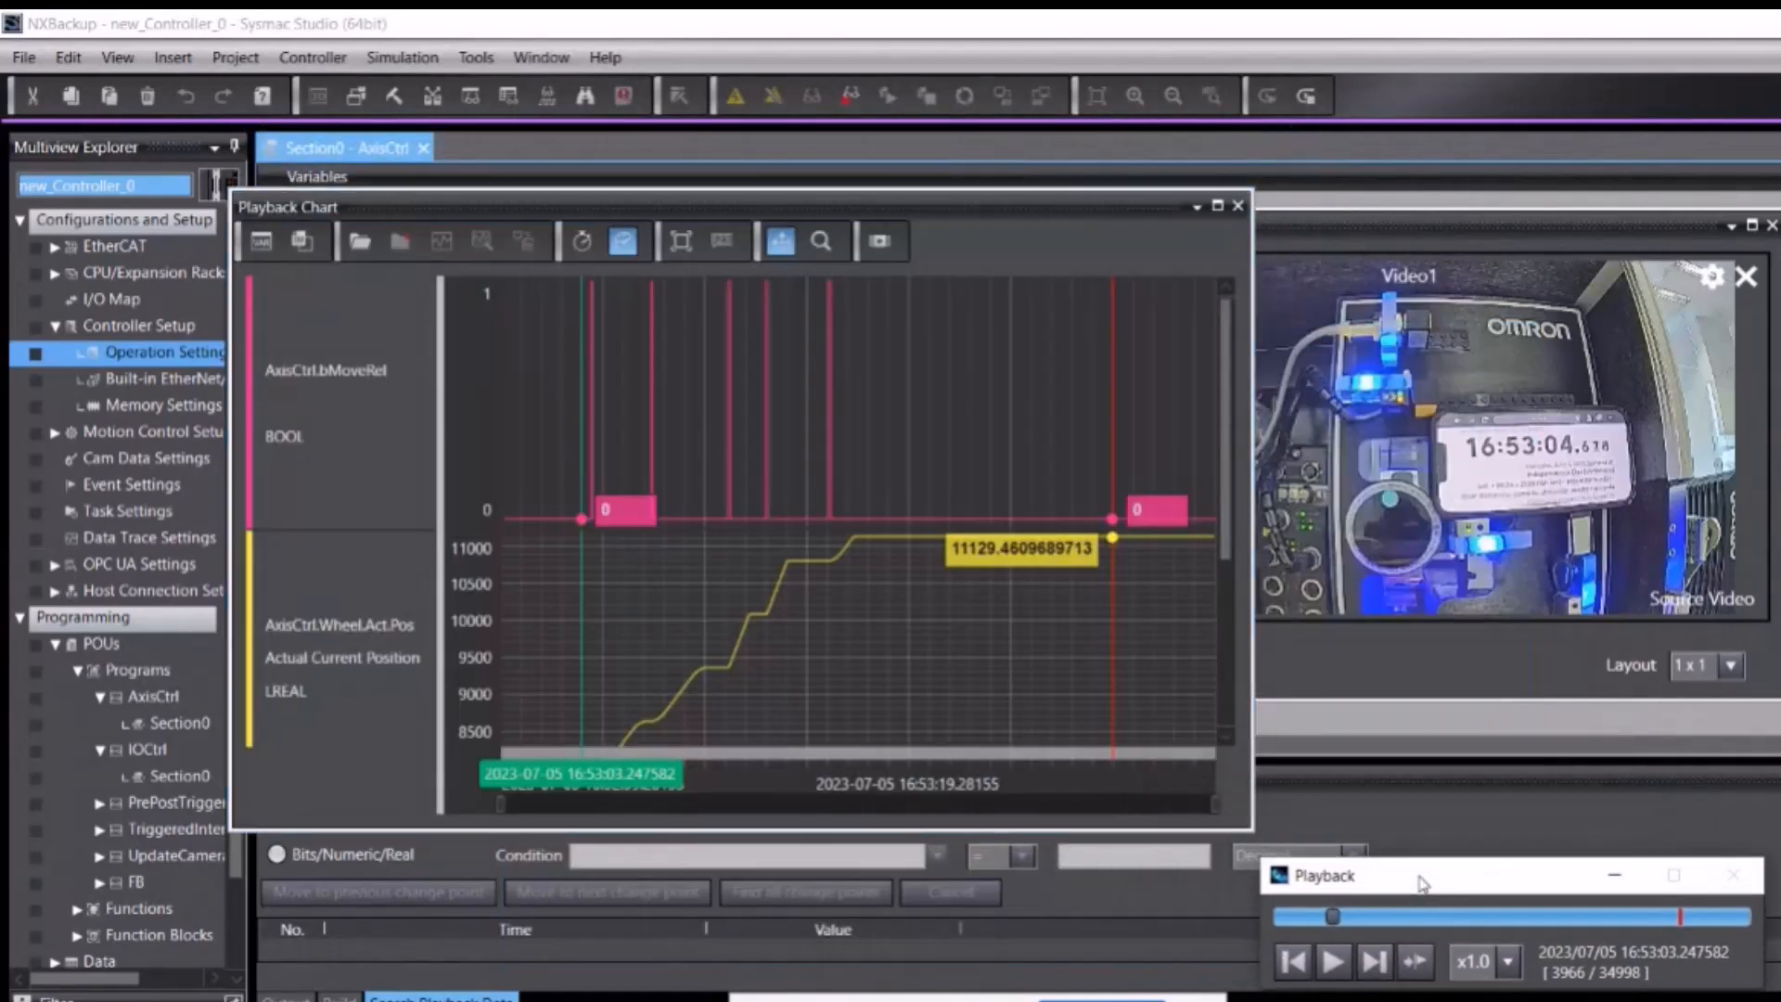
left_click(1247, 827)
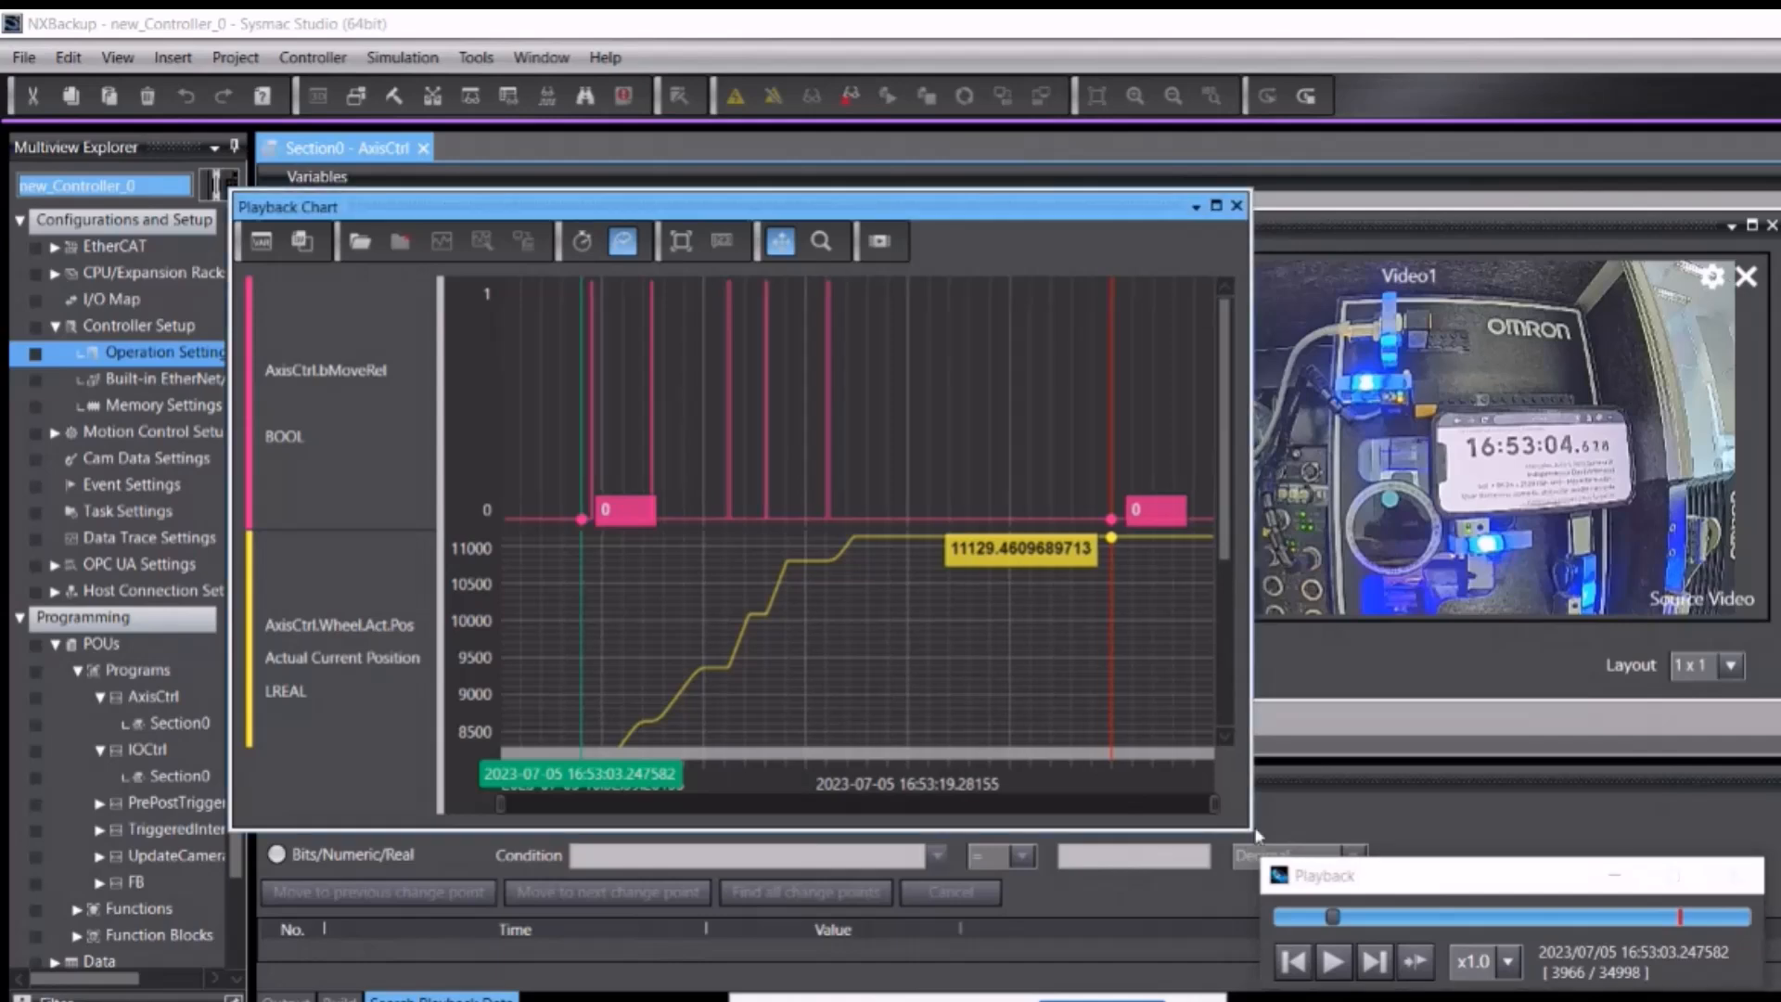
left_click_drag(1247, 826, 1532, 932)
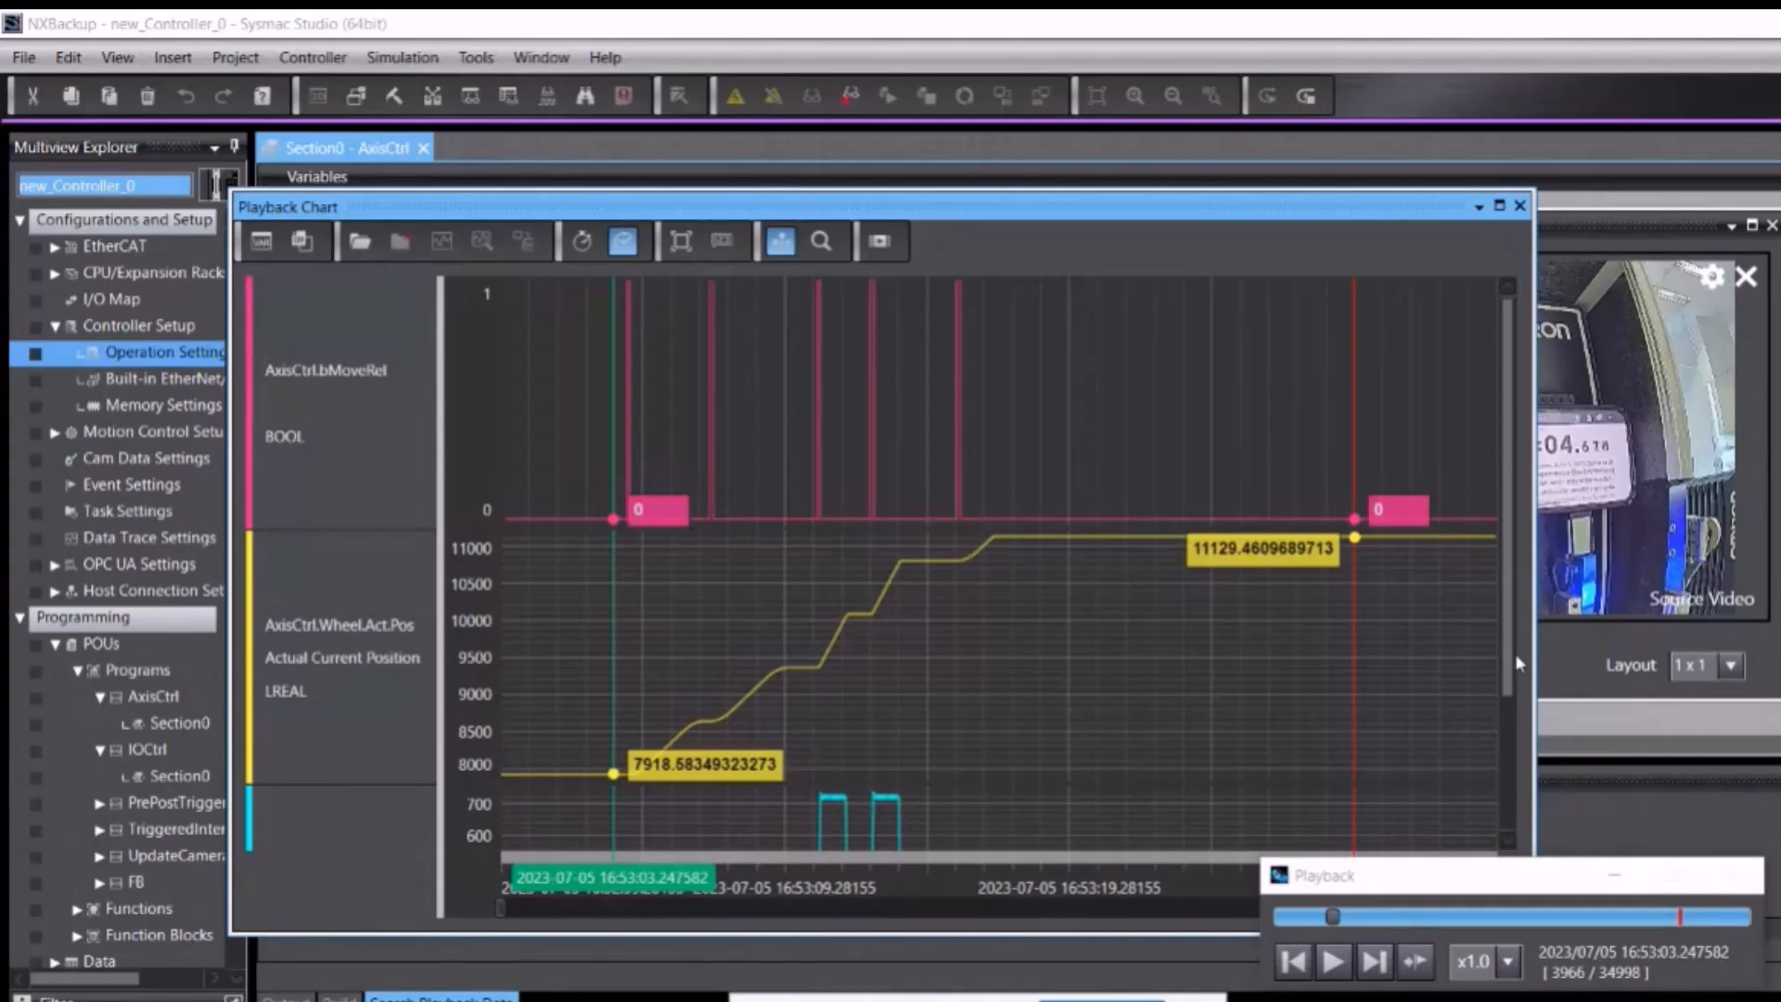
scroll(1512, 663, "down", 3)
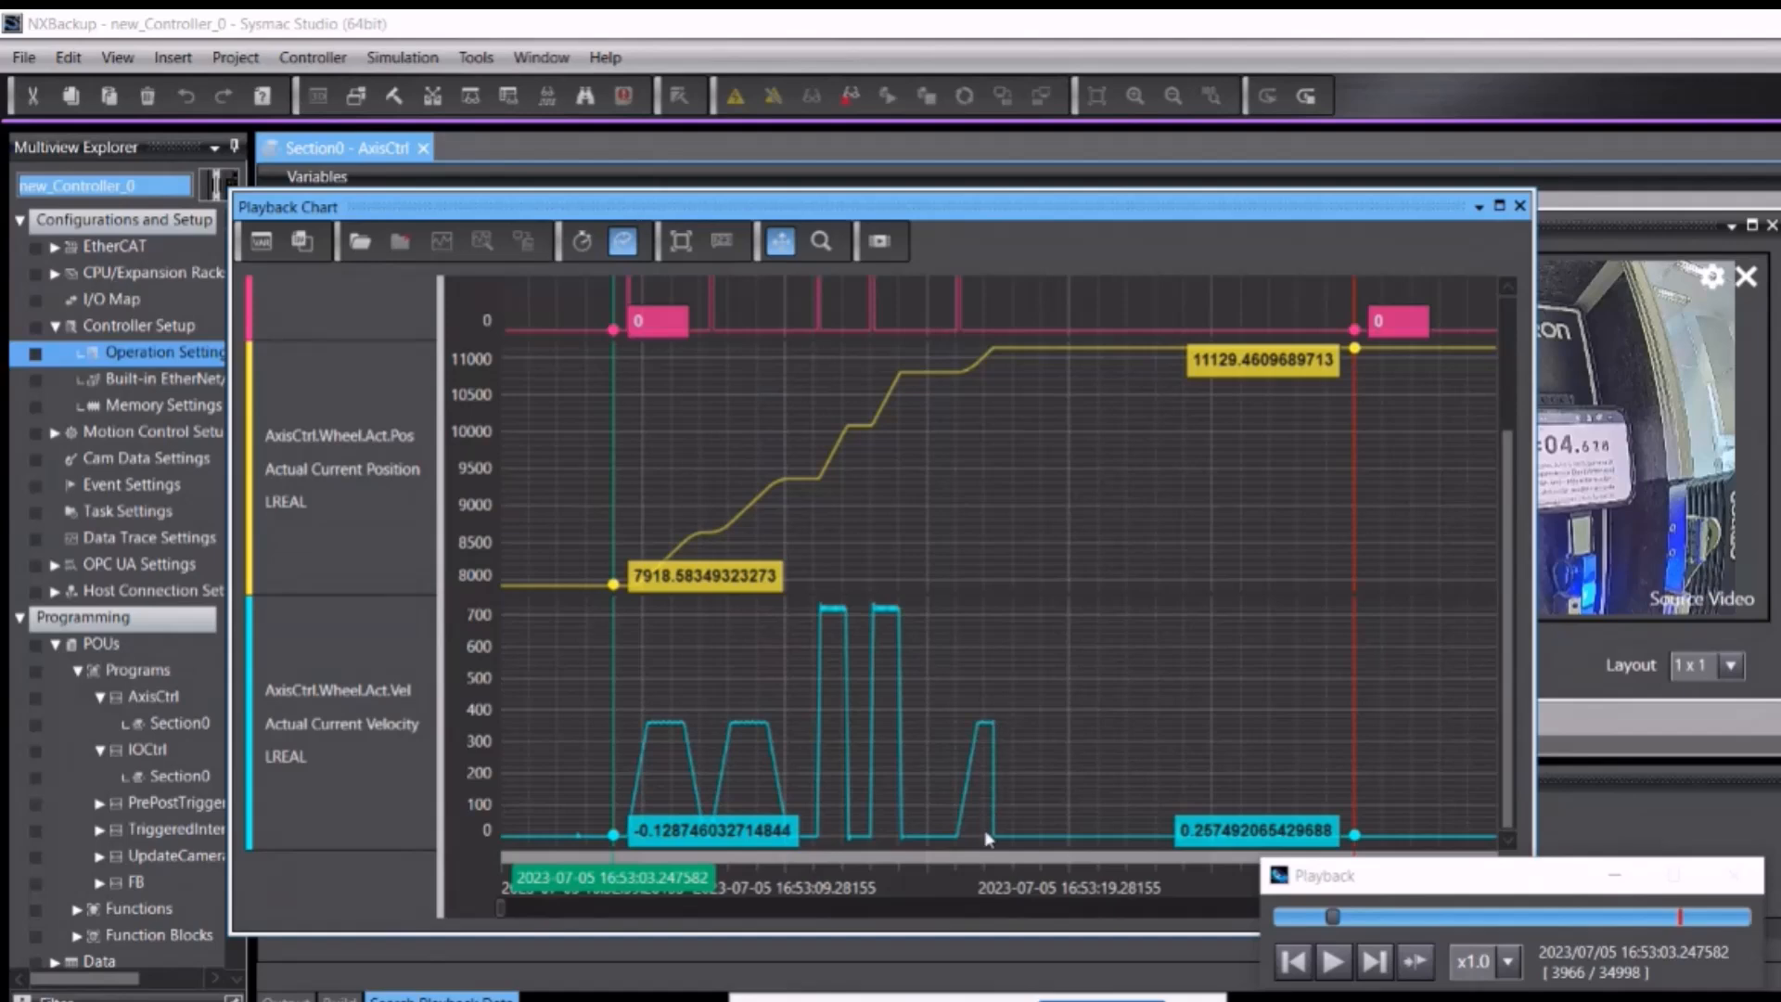
Step: Show a value cursor near 16:53:16.6, then move and shrink the chart to reveal the search pane
left_click(722, 242)
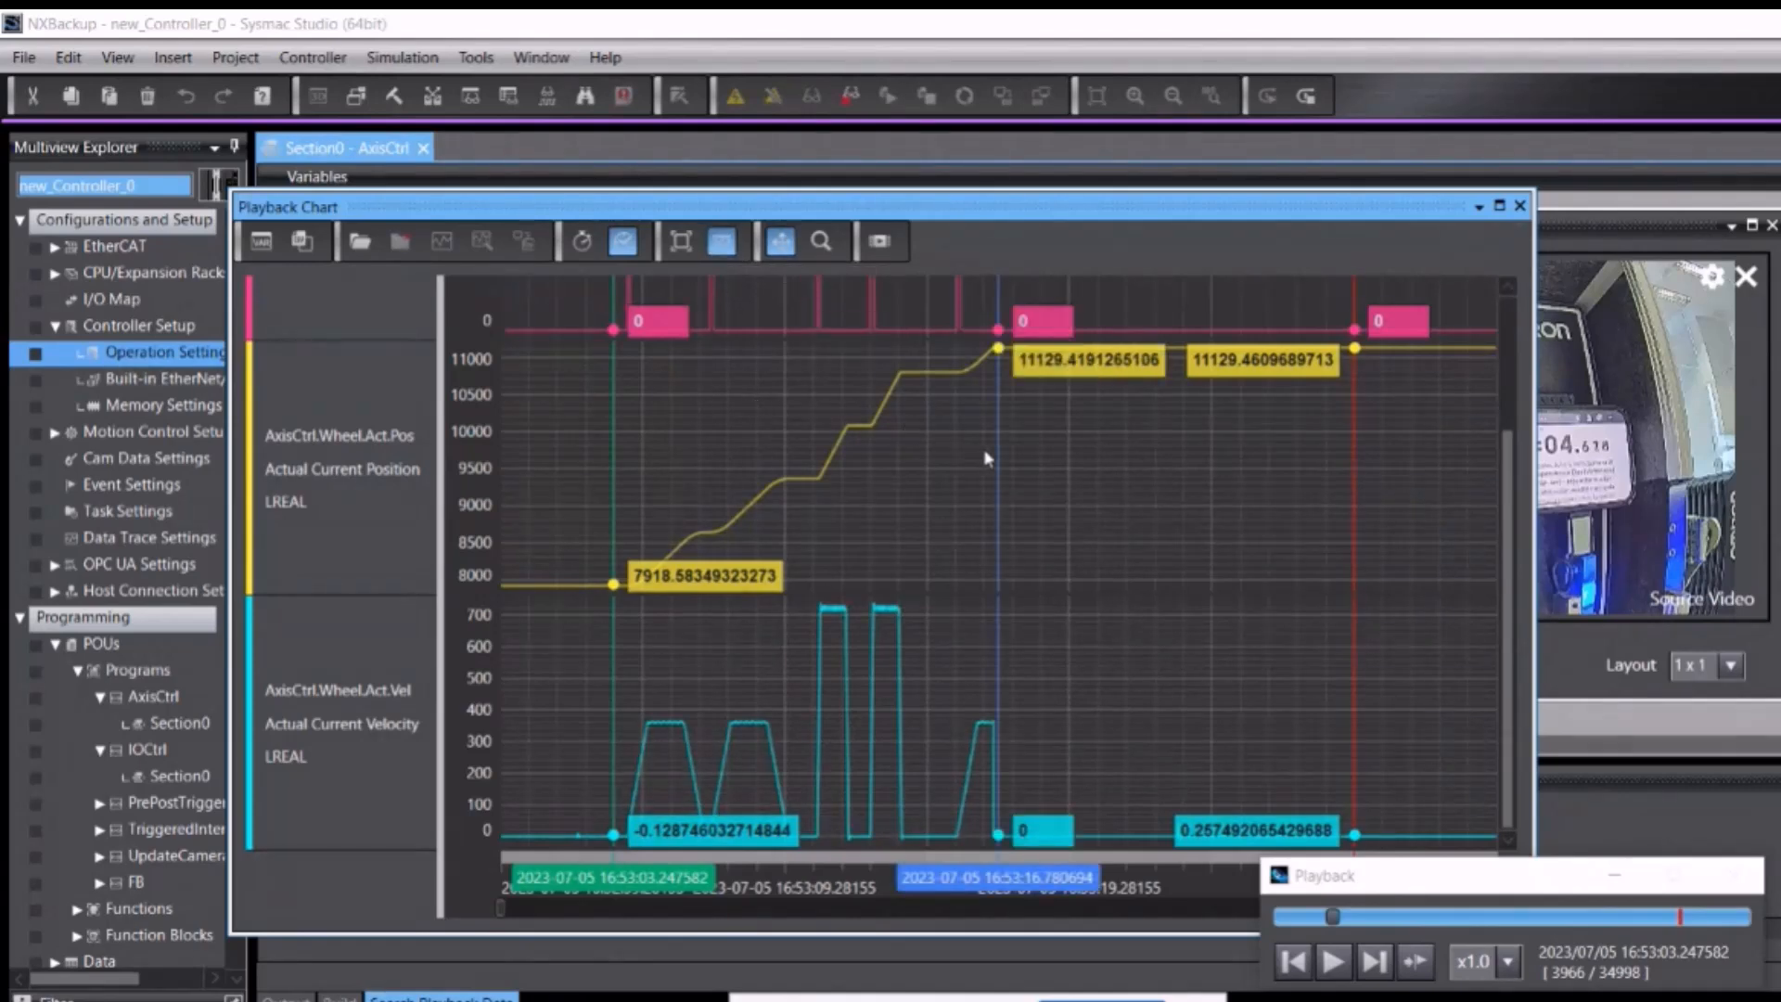
left_click_drag(998, 451, 995, 455)
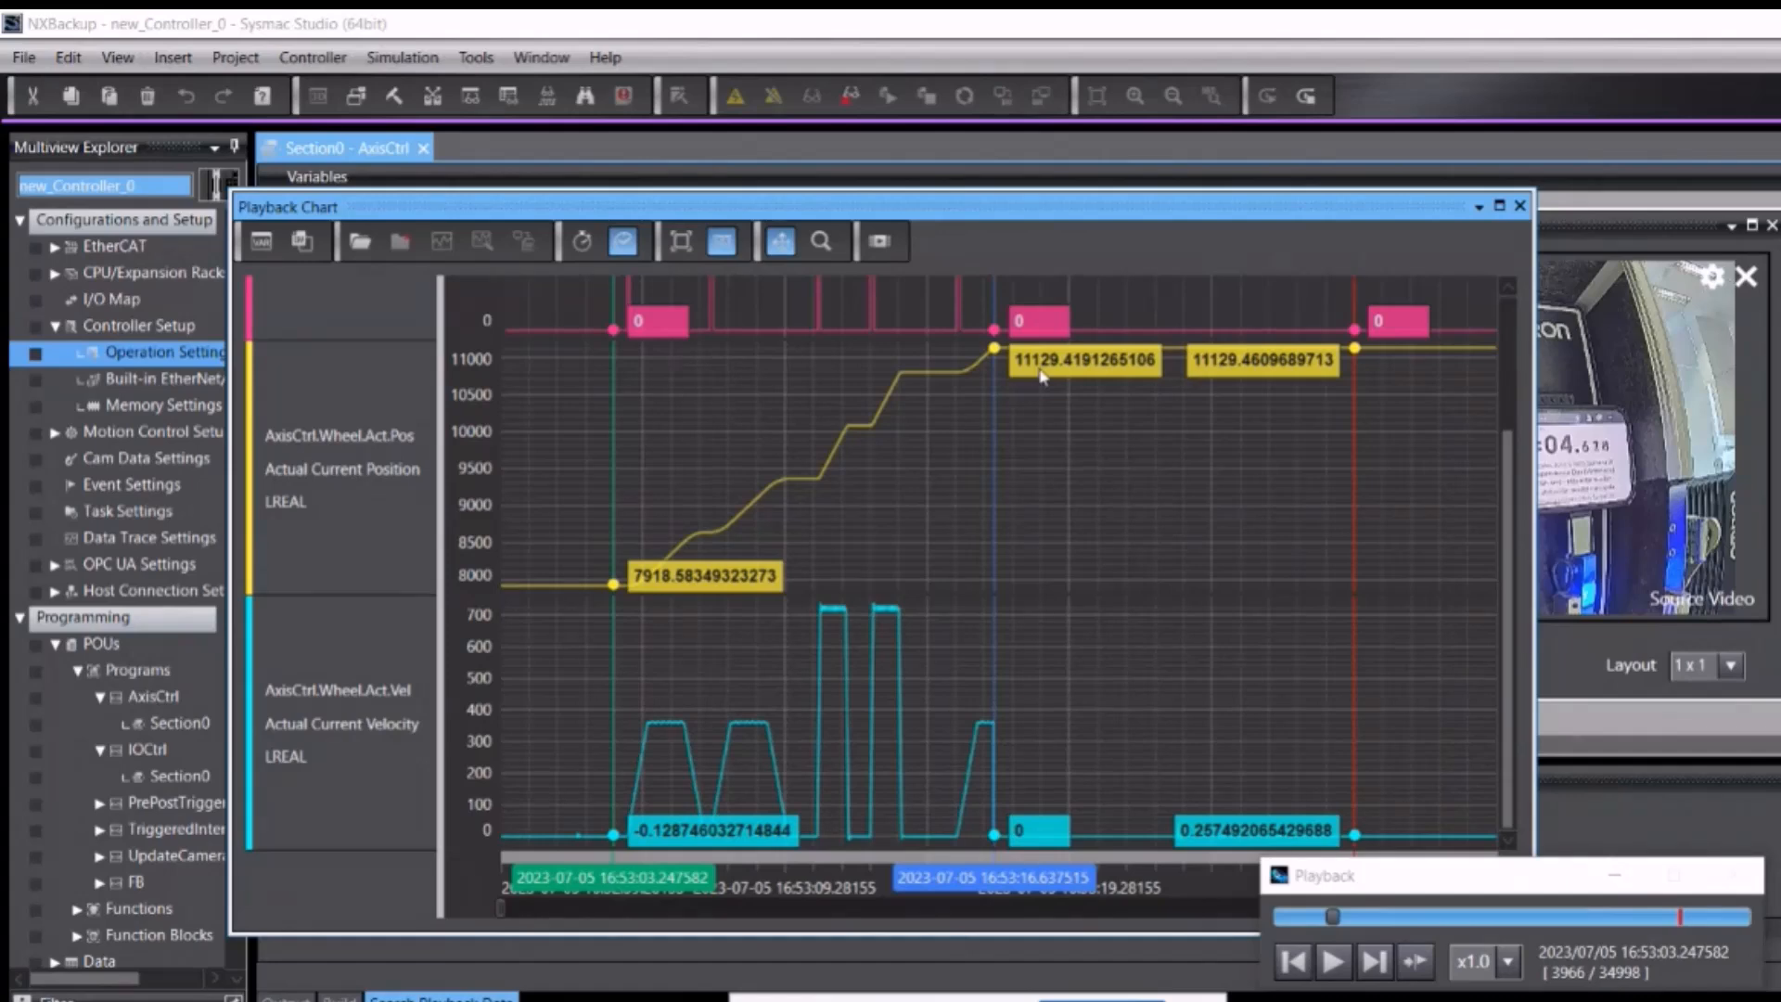
left_click_drag(969, 214, 1085, 191)
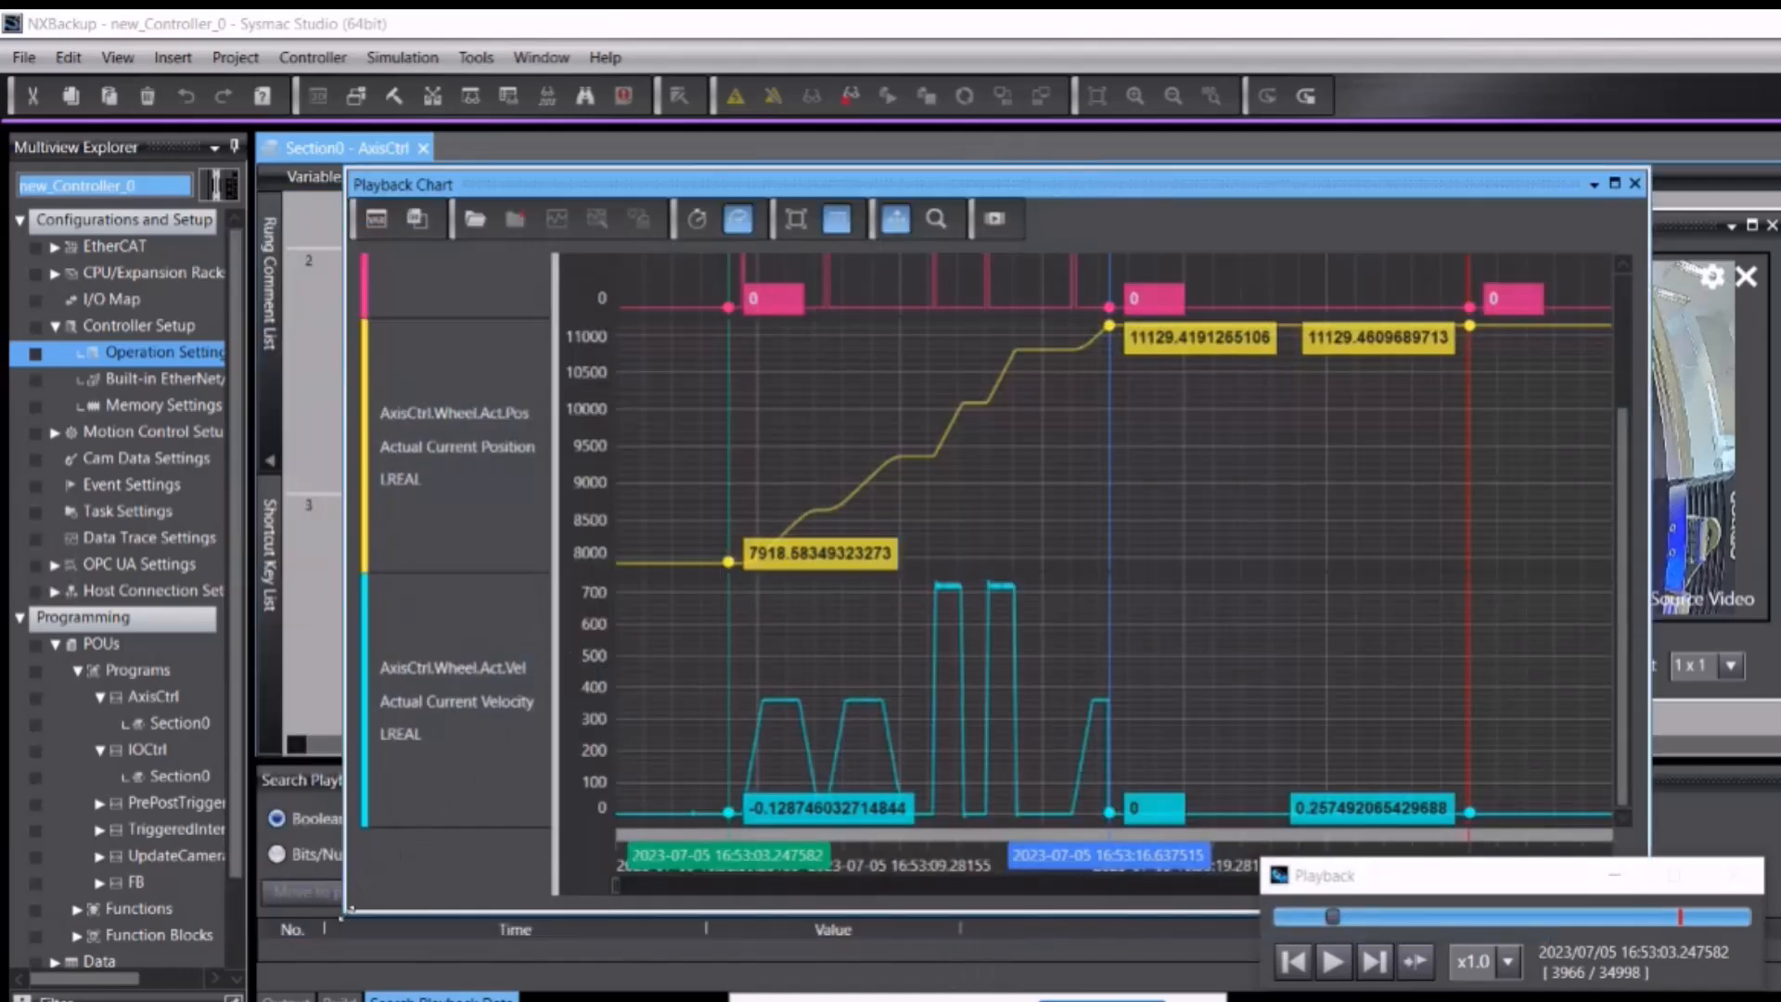
left_click_drag(346, 914, 400, 841)
left_click_drag(348, 913, 523, 707)
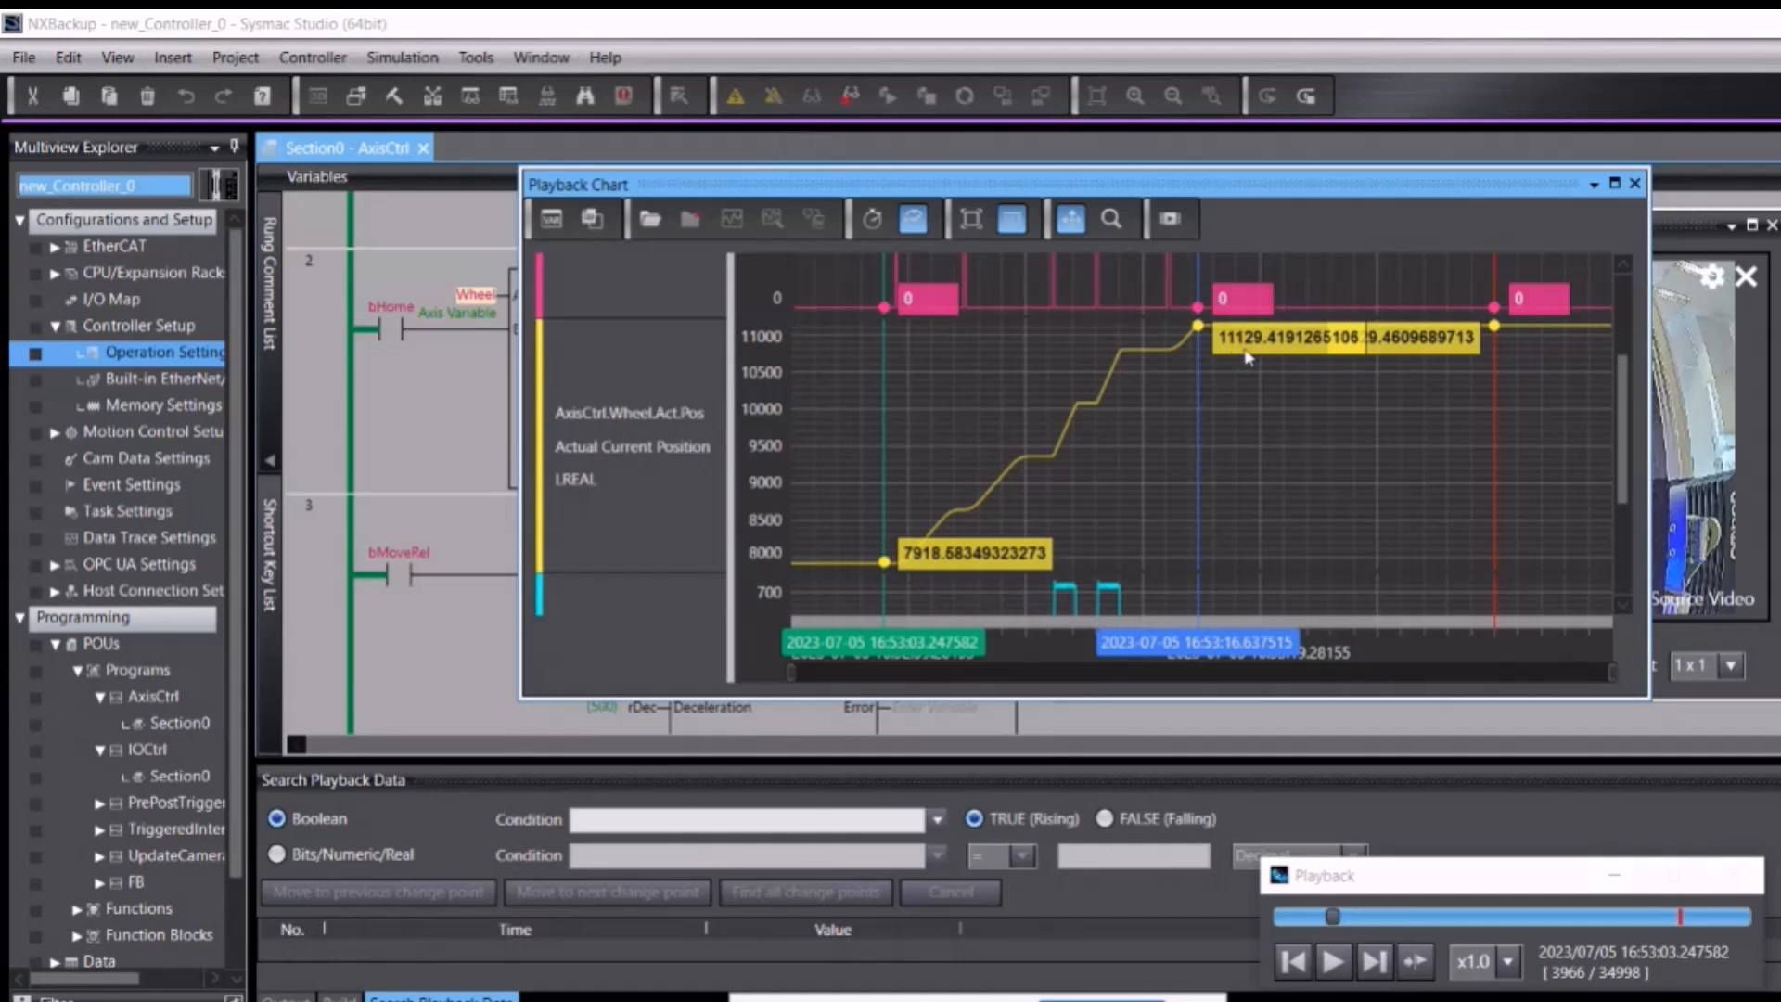
Step: Find all records where AxisCtrl.Wheel.Act.Pos >= 11129, hide the cursor, and enlarge the results panel
left_click(347, 855)
left_click(615, 855)
type("axisc")
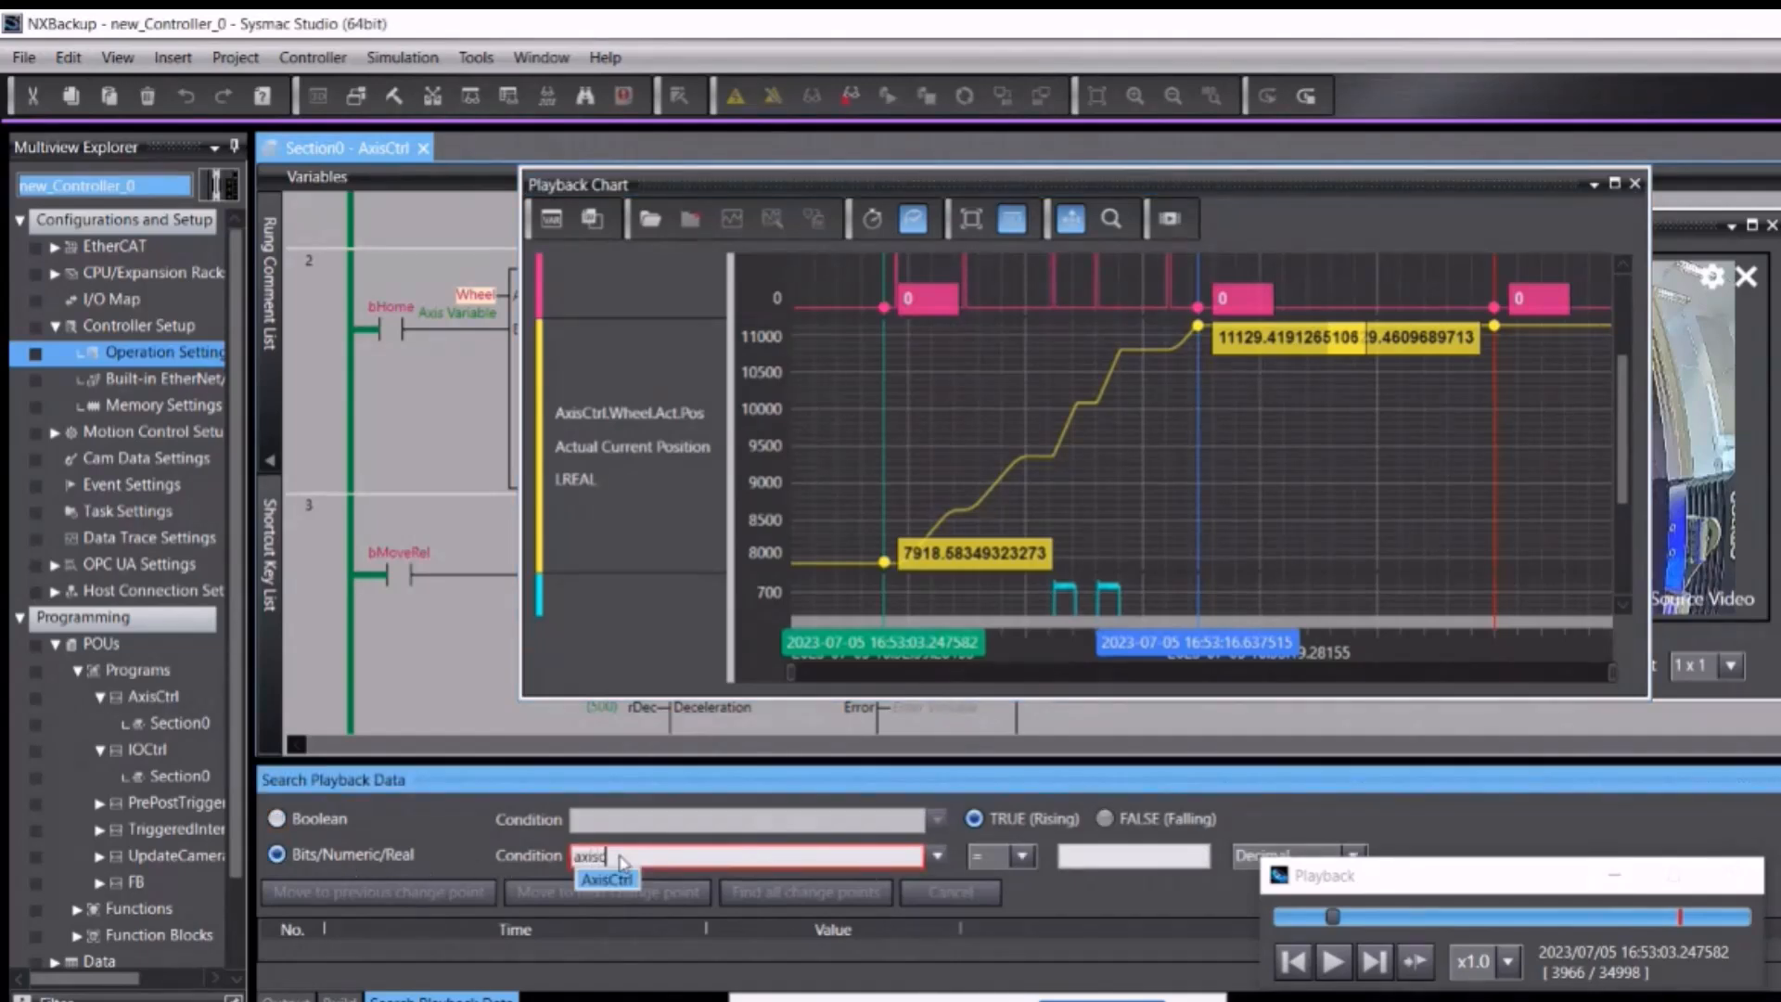
type("trl.Wheel.")
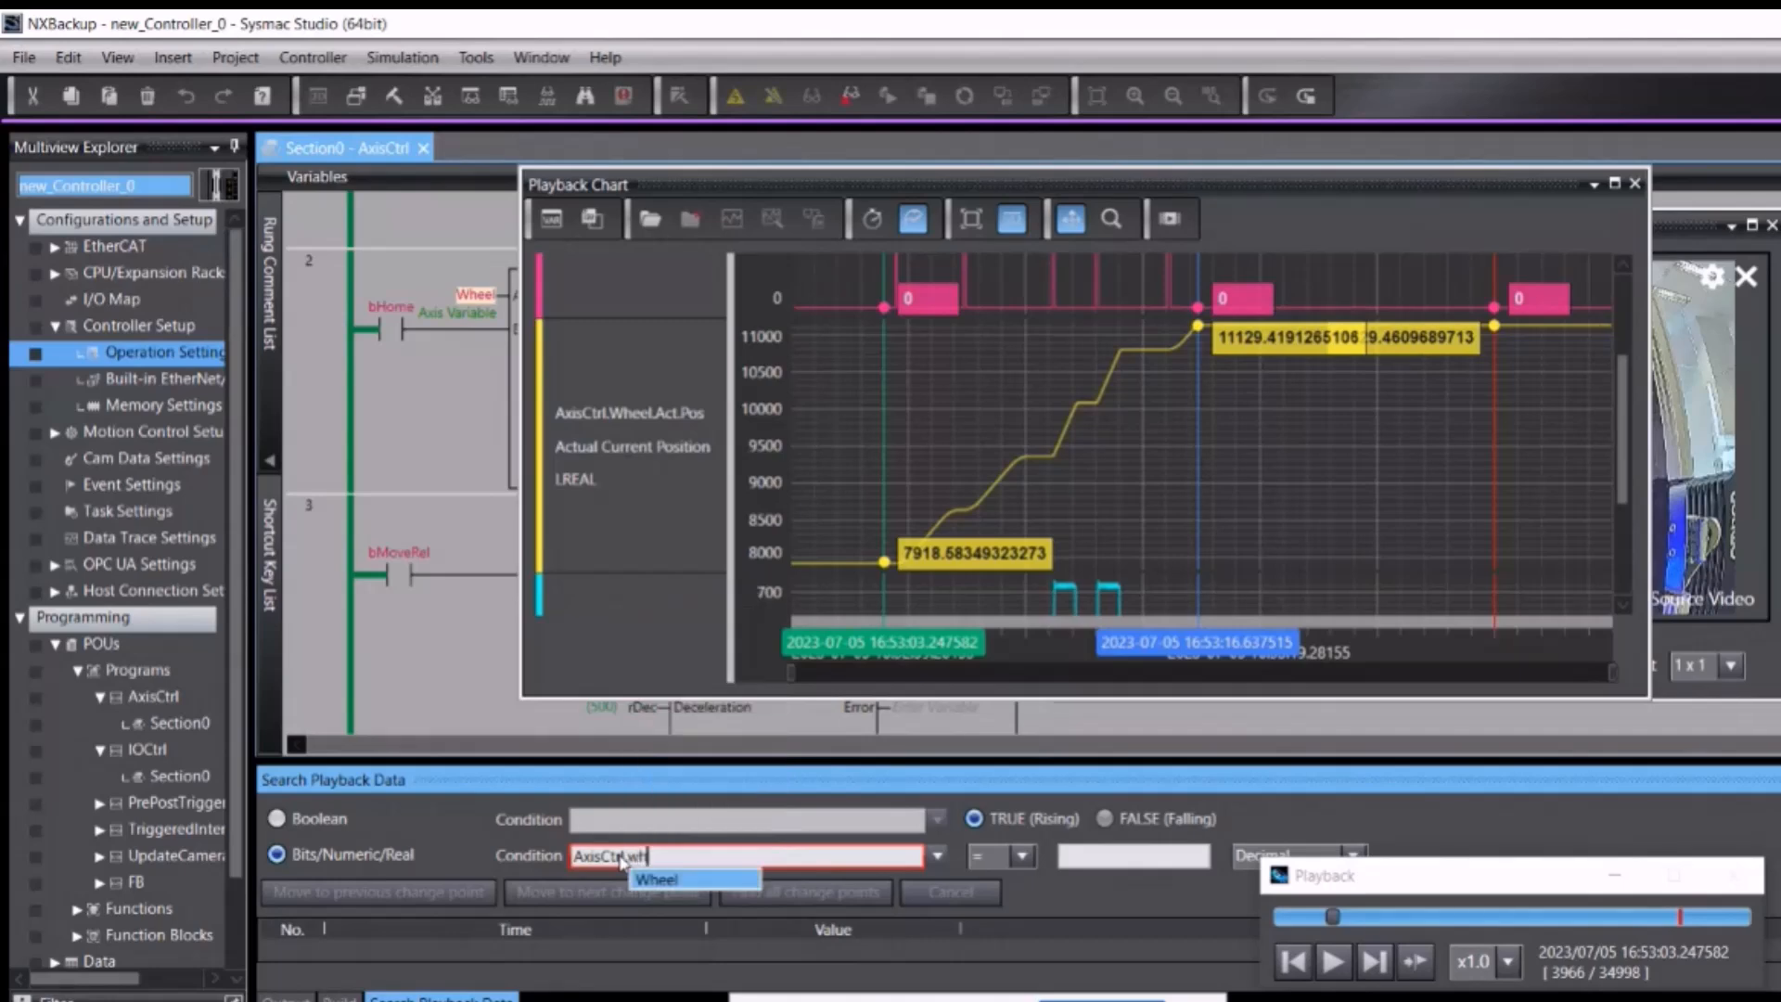
type("Act.Pos")
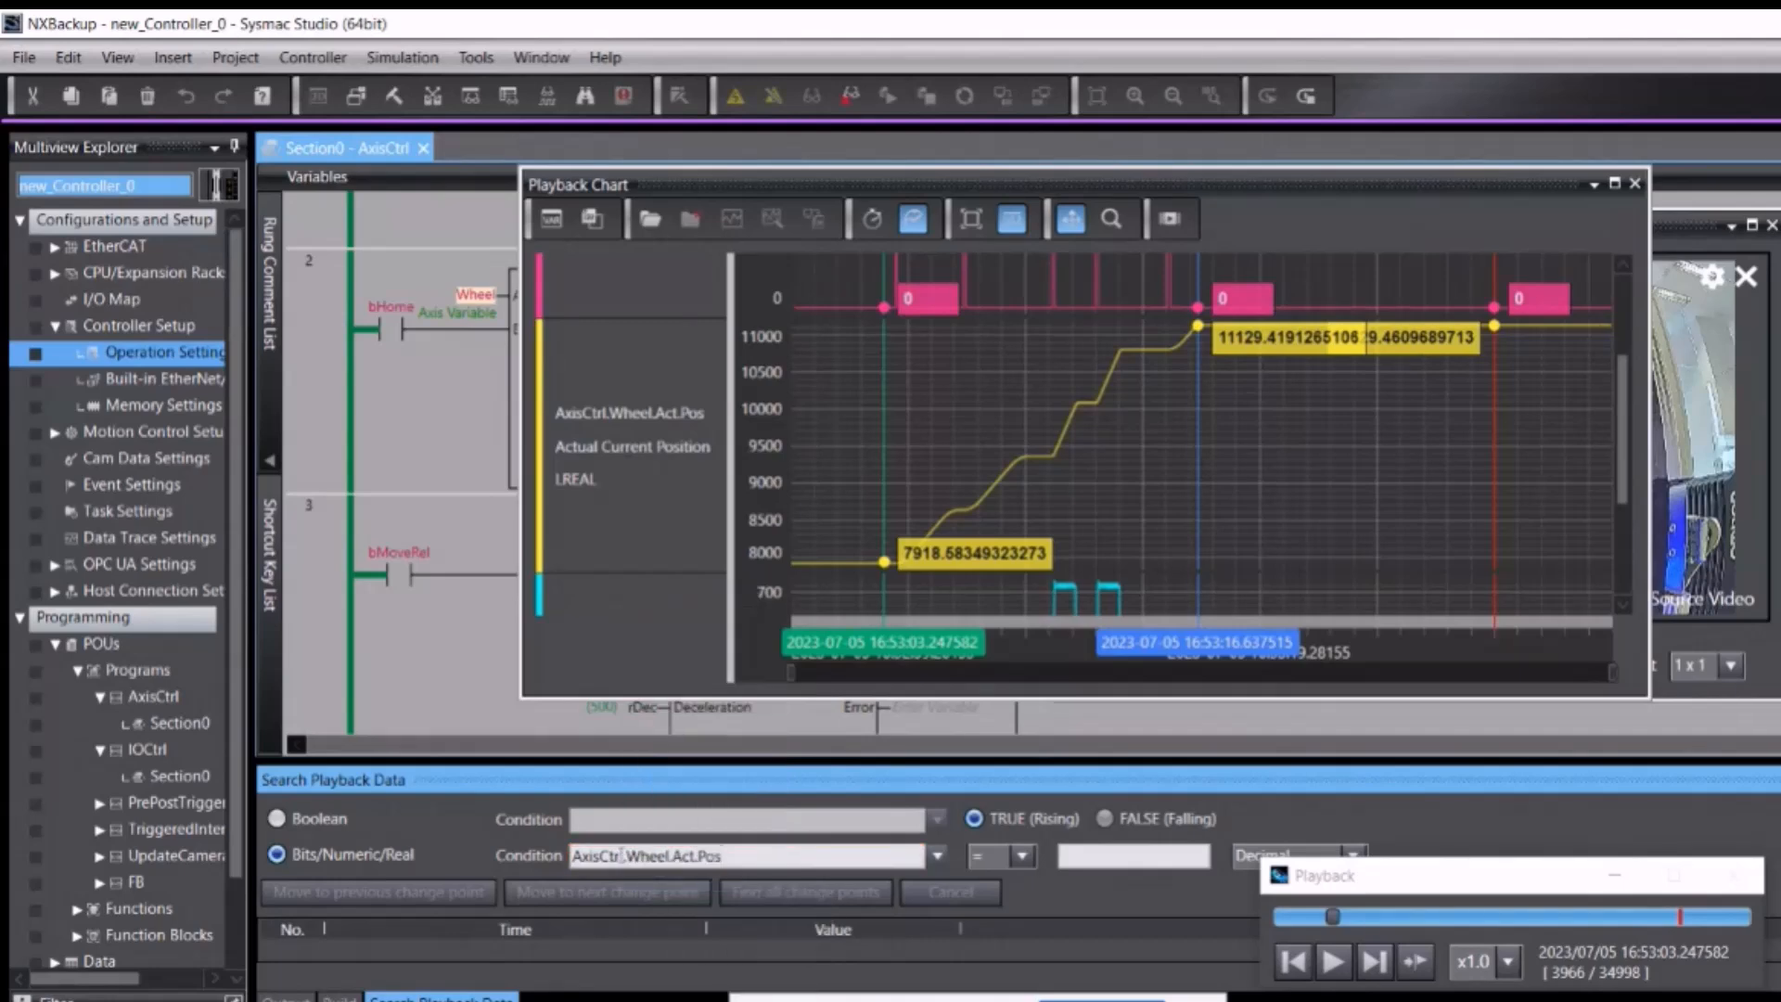
left_click(1021, 856)
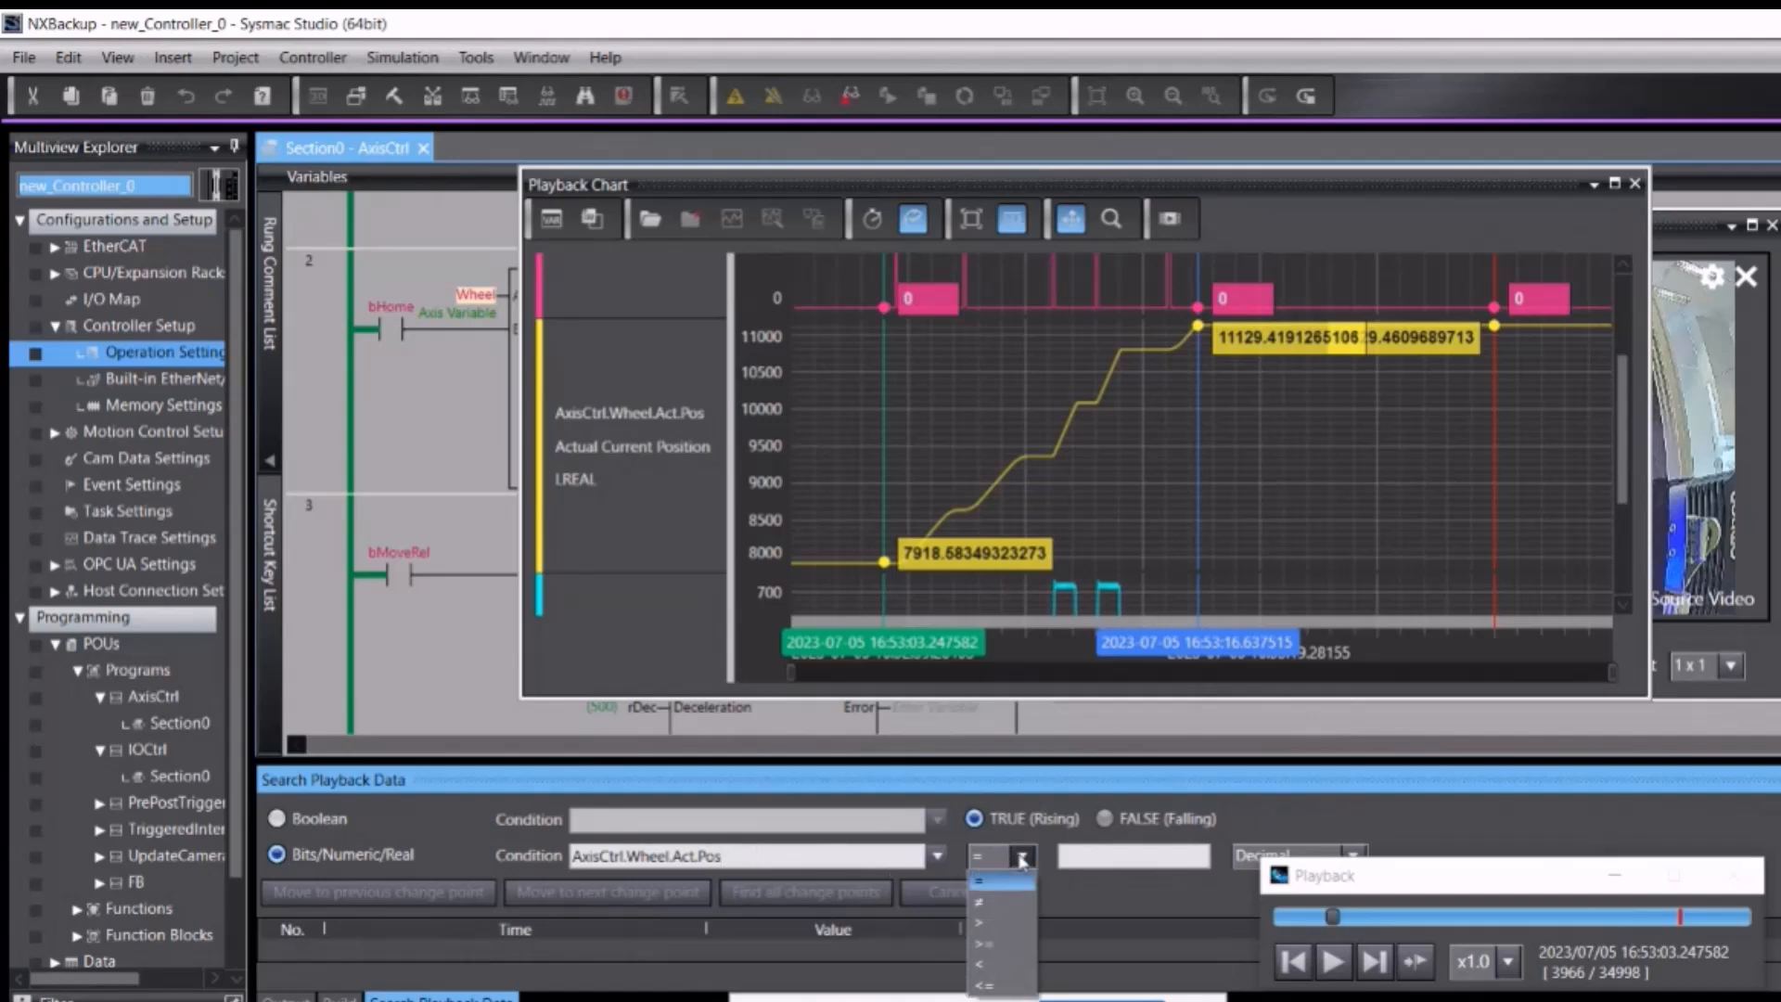
left_click(1006, 942)
left_click(1071, 855)
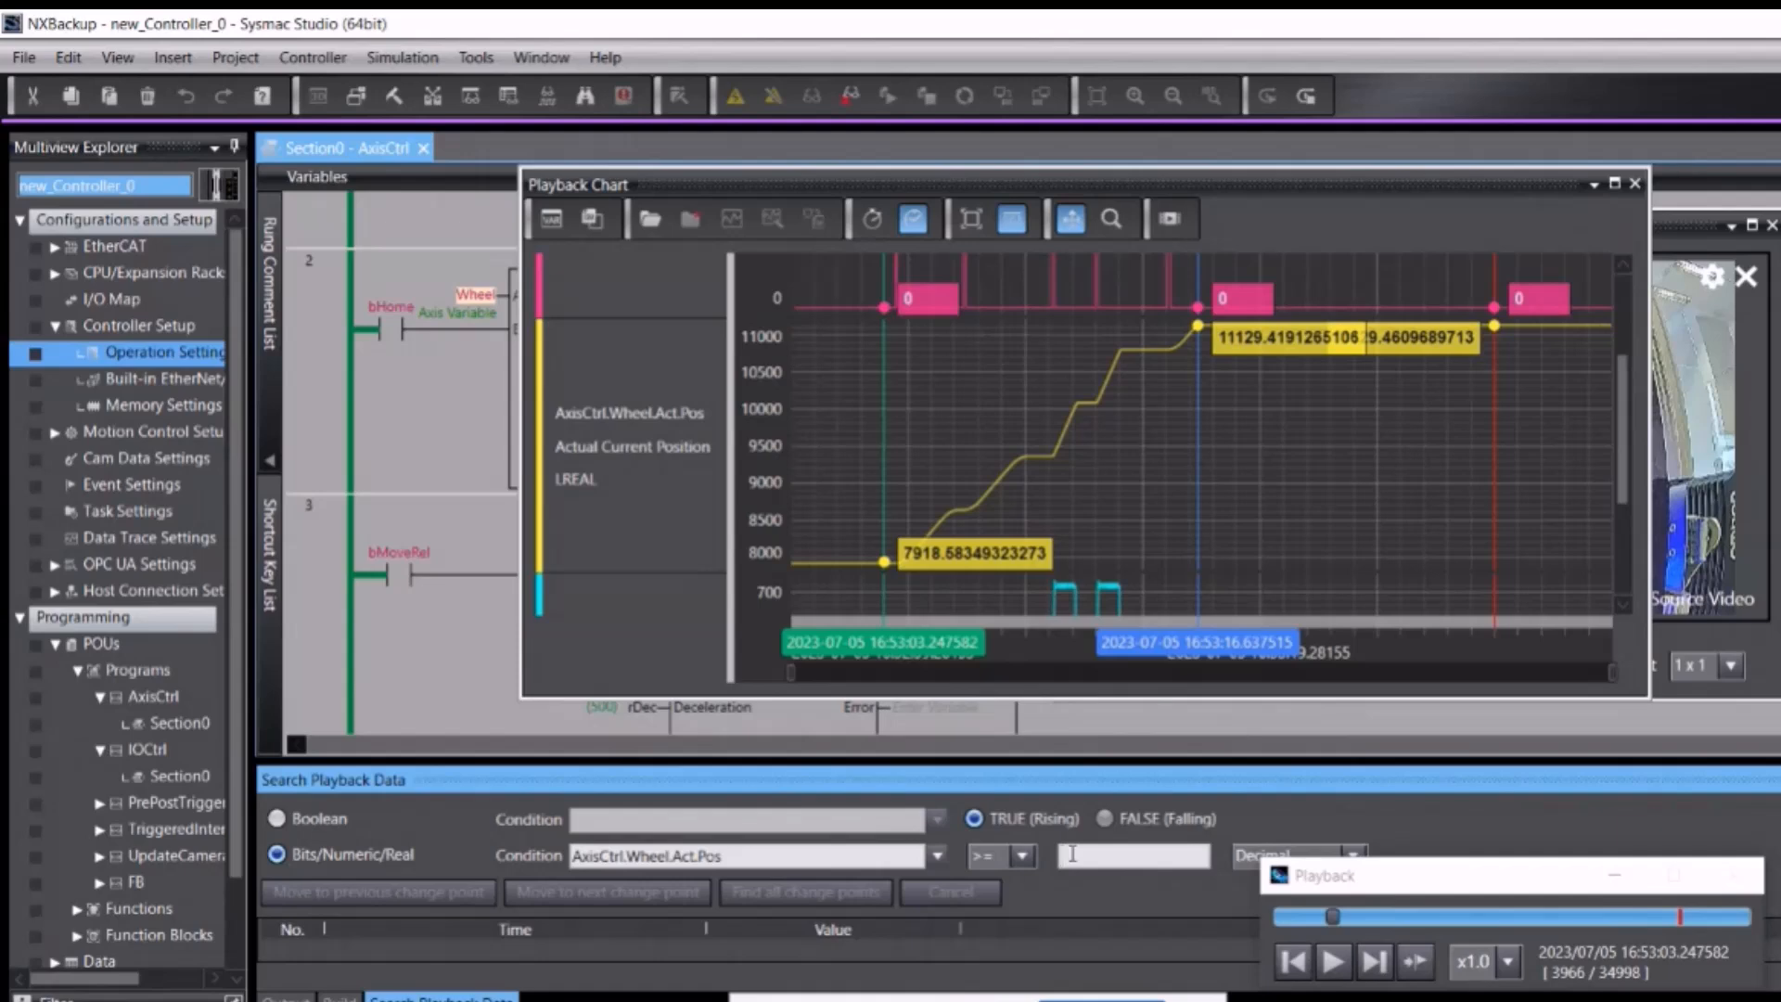
type("11129")
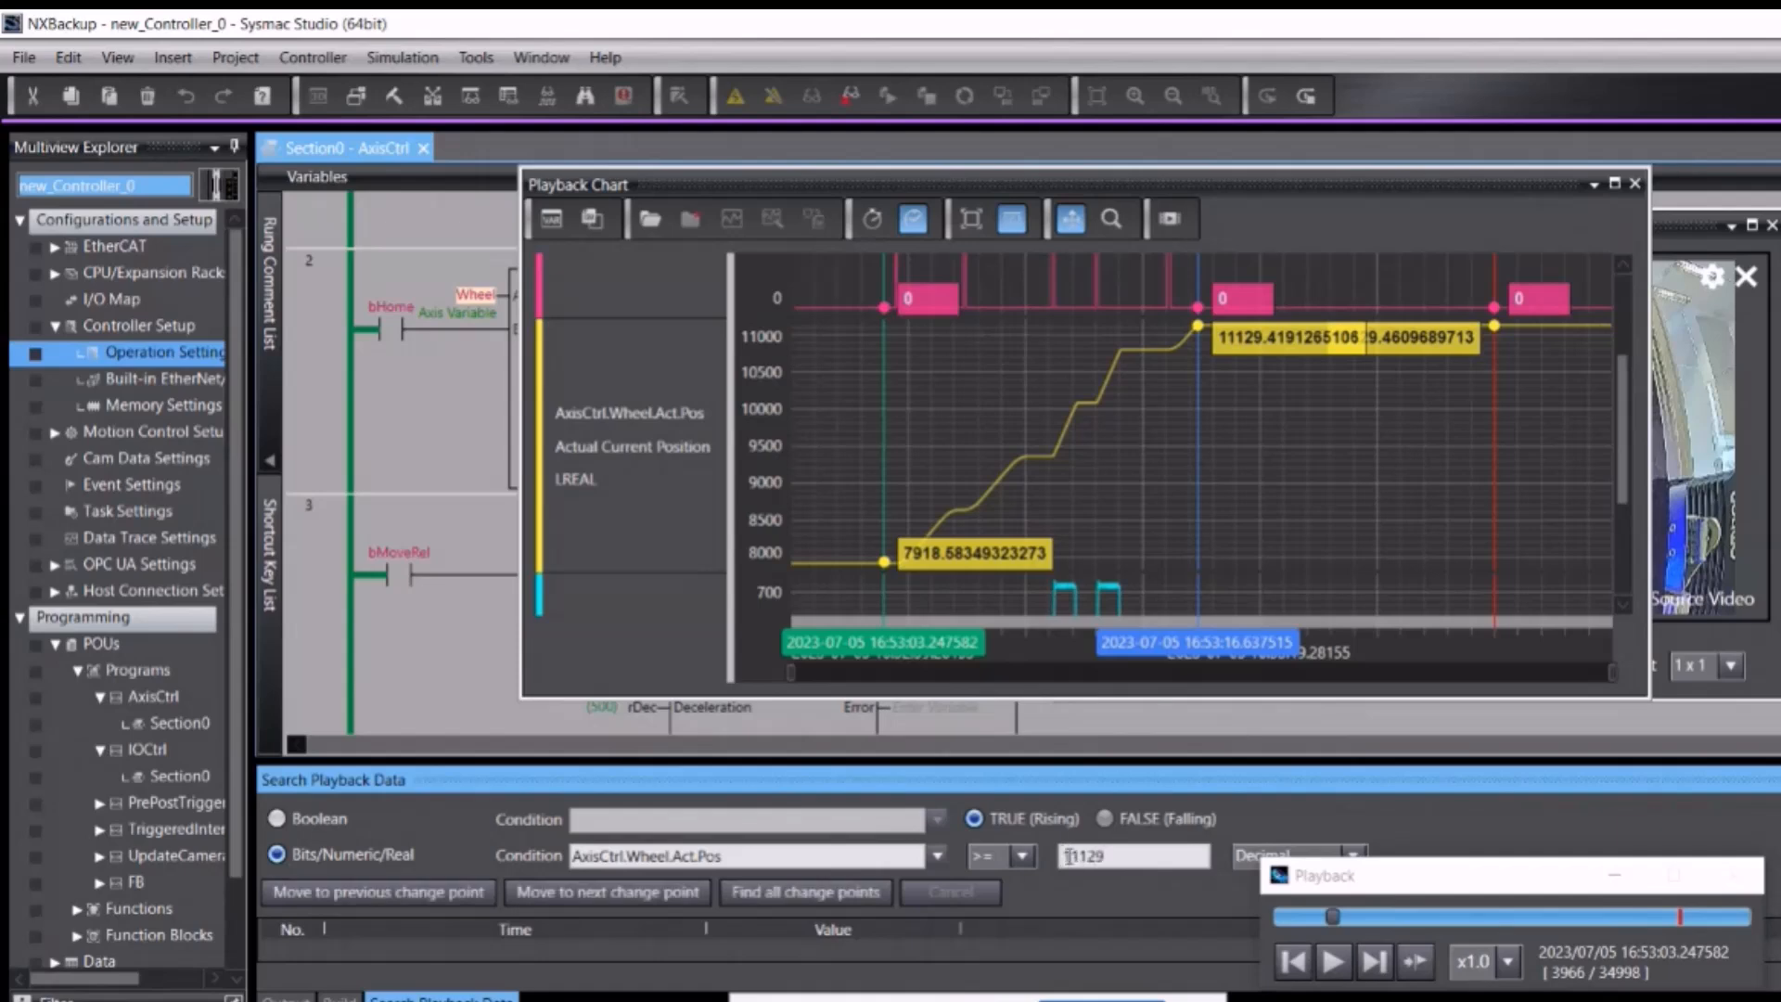
left_click(806, 891)
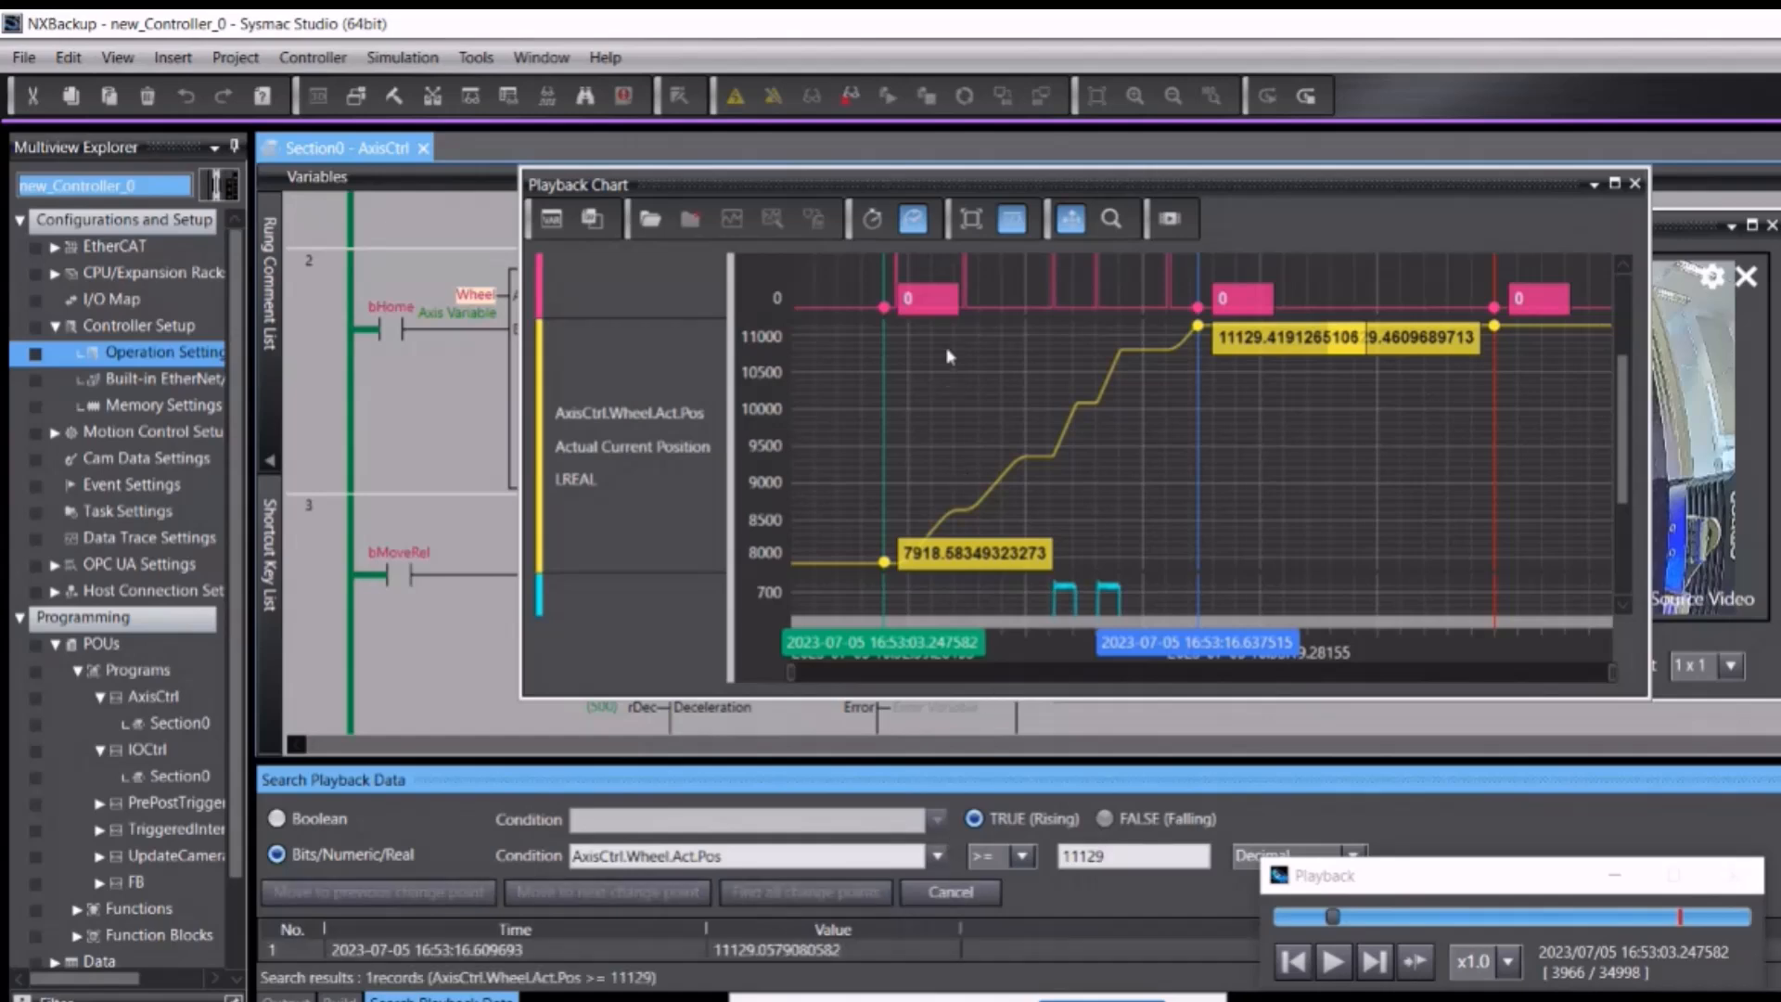
left_click(1012, 218)
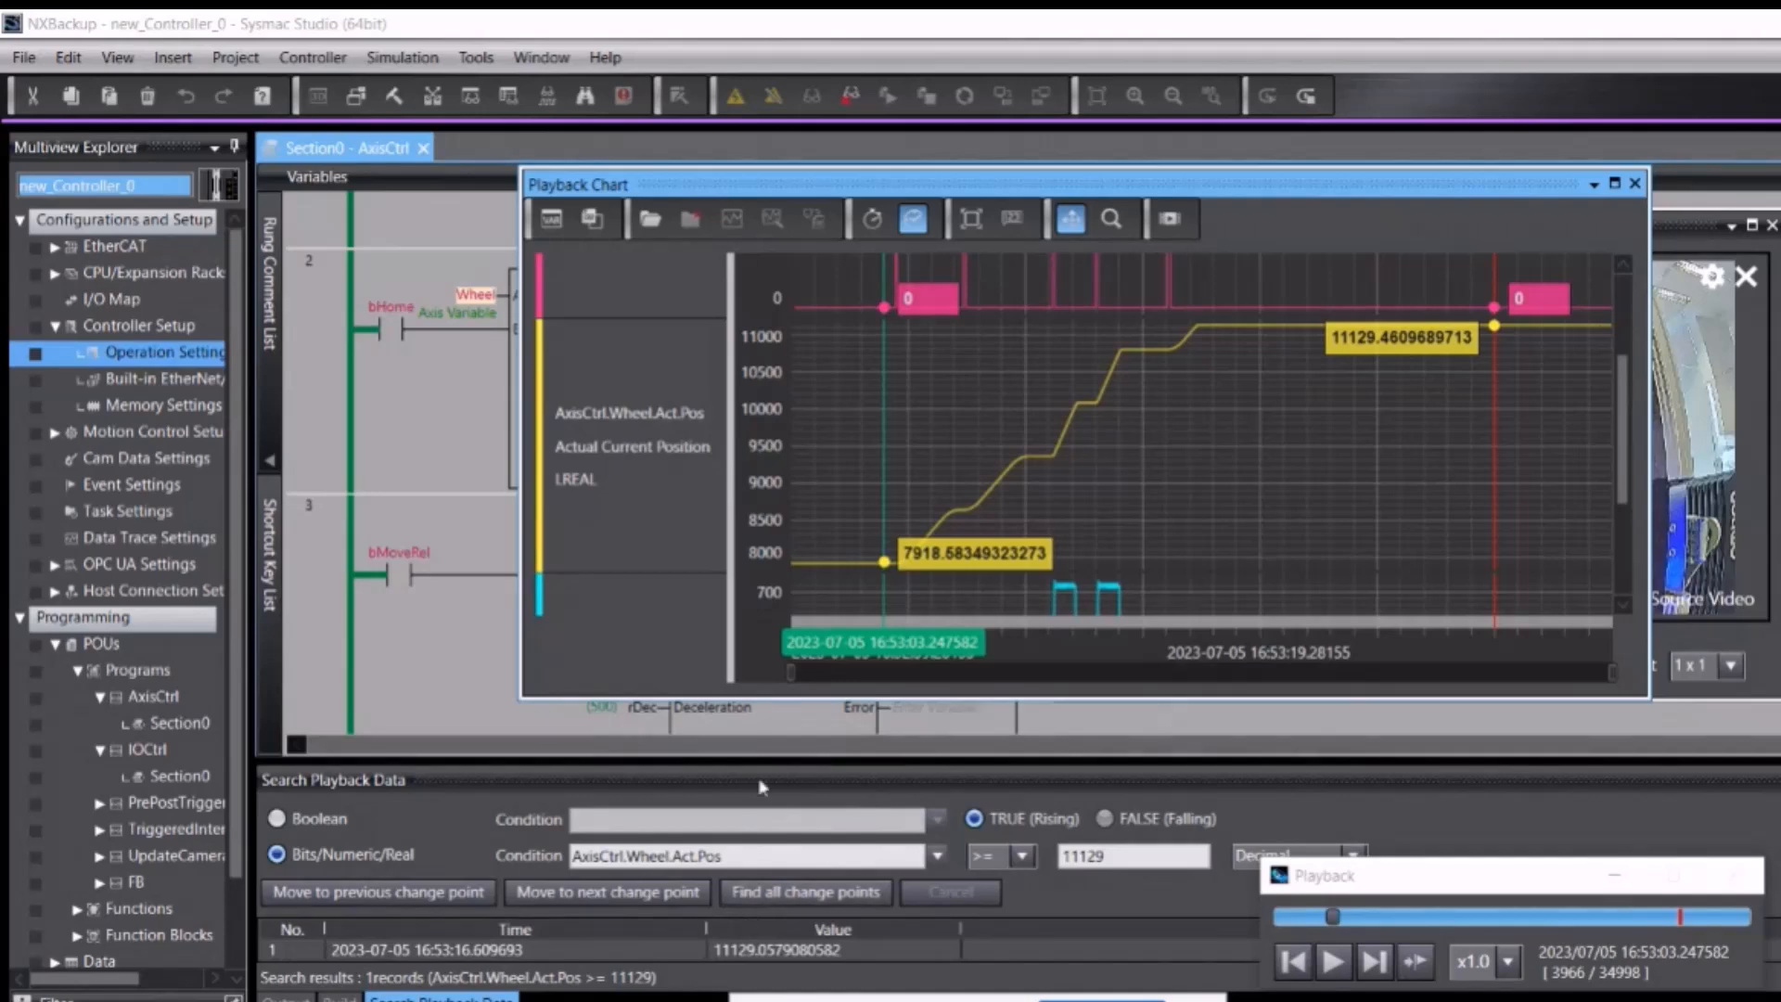
left_click_drag(764, 762, 765, 680)
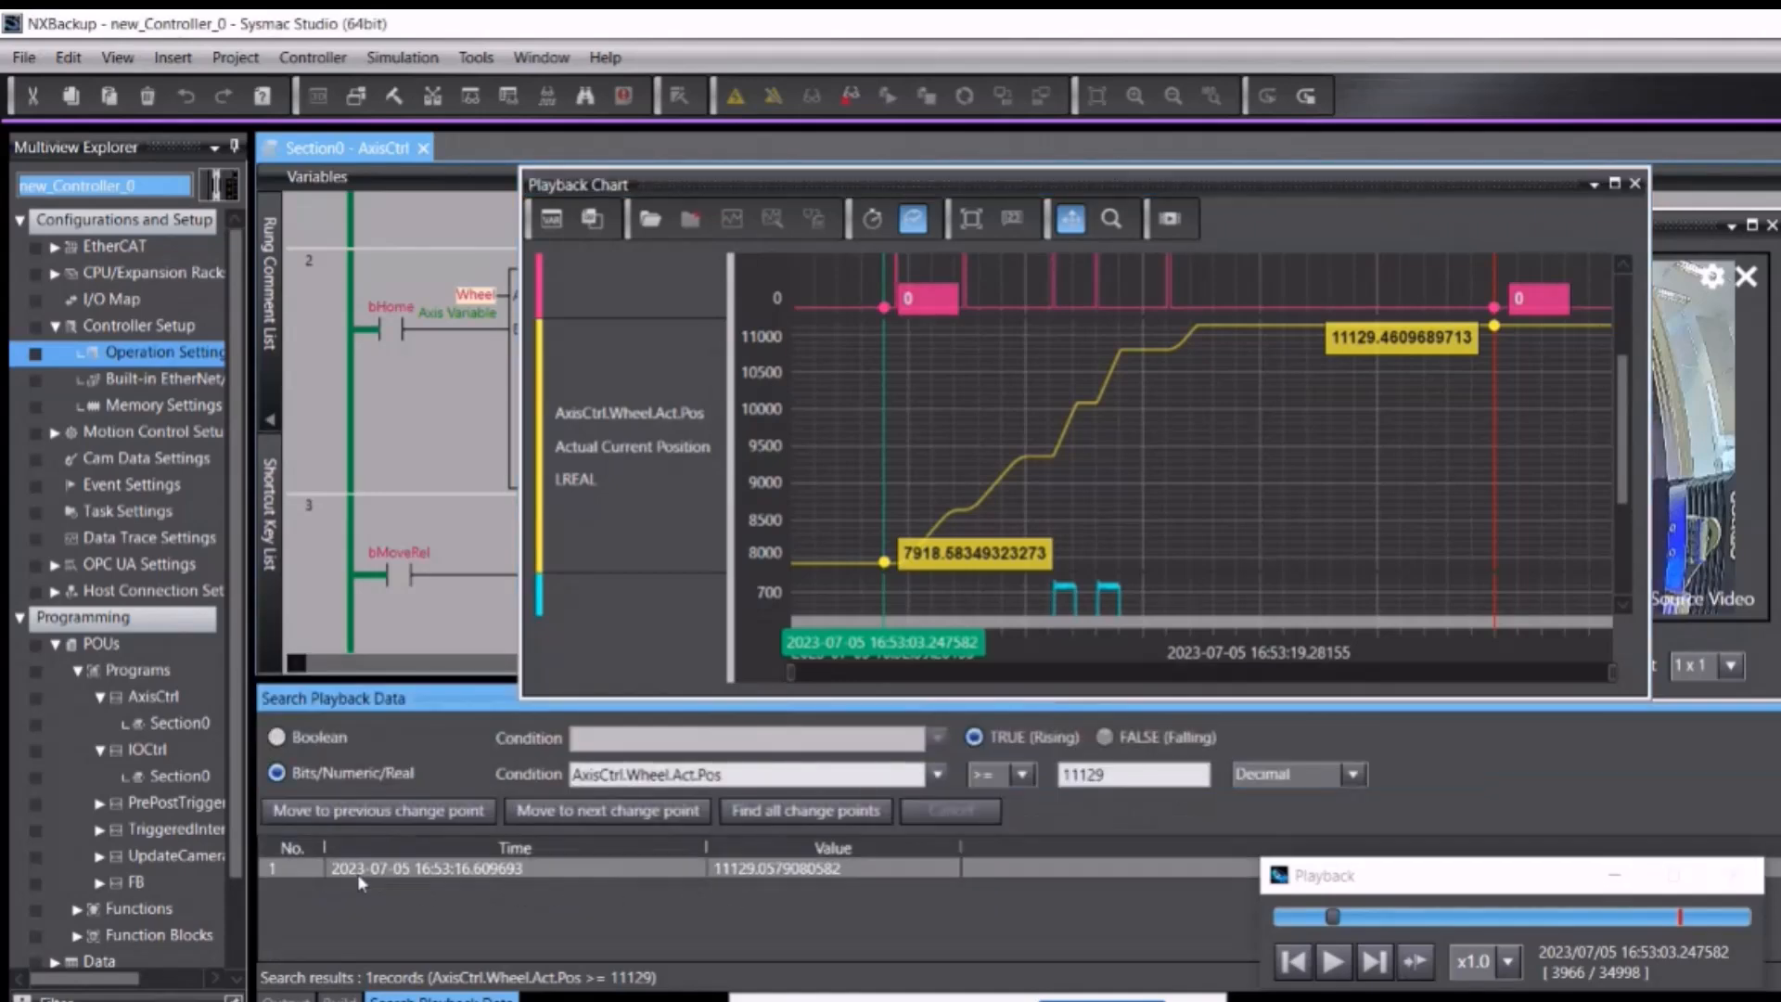
Step: Jump to the 16:53:16.609693 record and place the chart and CCTV video side by side
double_click(583, 876)
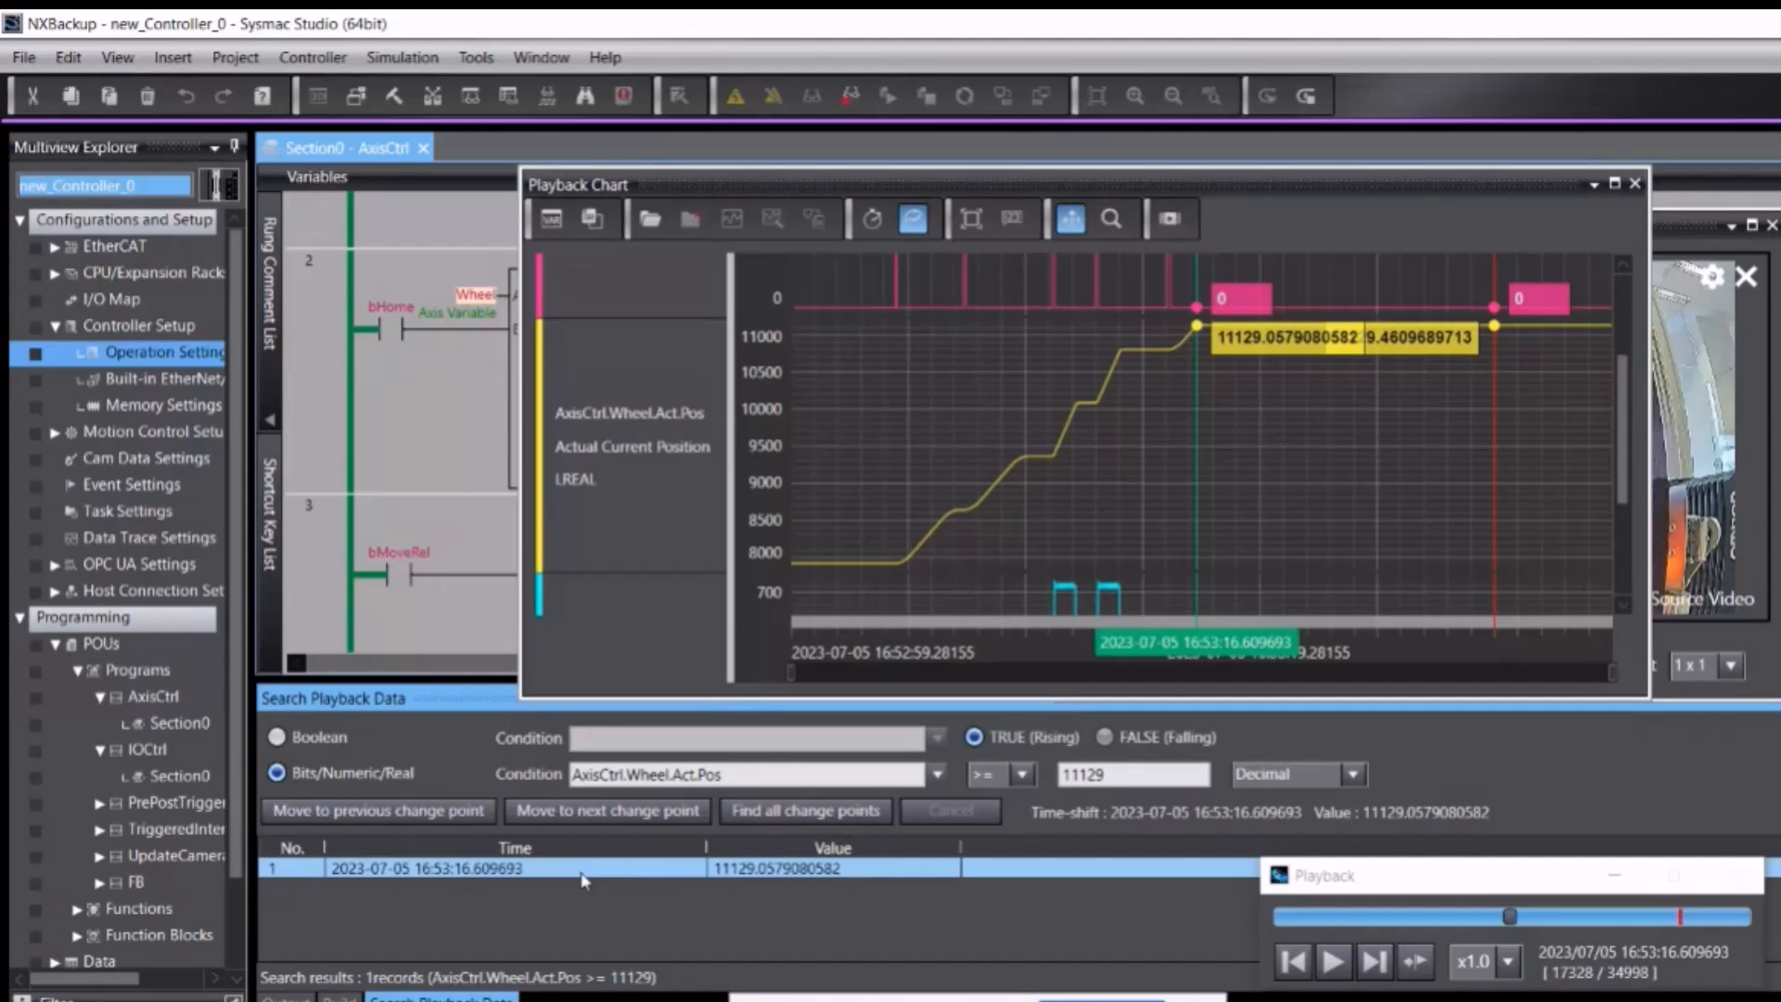
left_click(1133, 192)
left_click_drag(1109, 230, 835, 486)
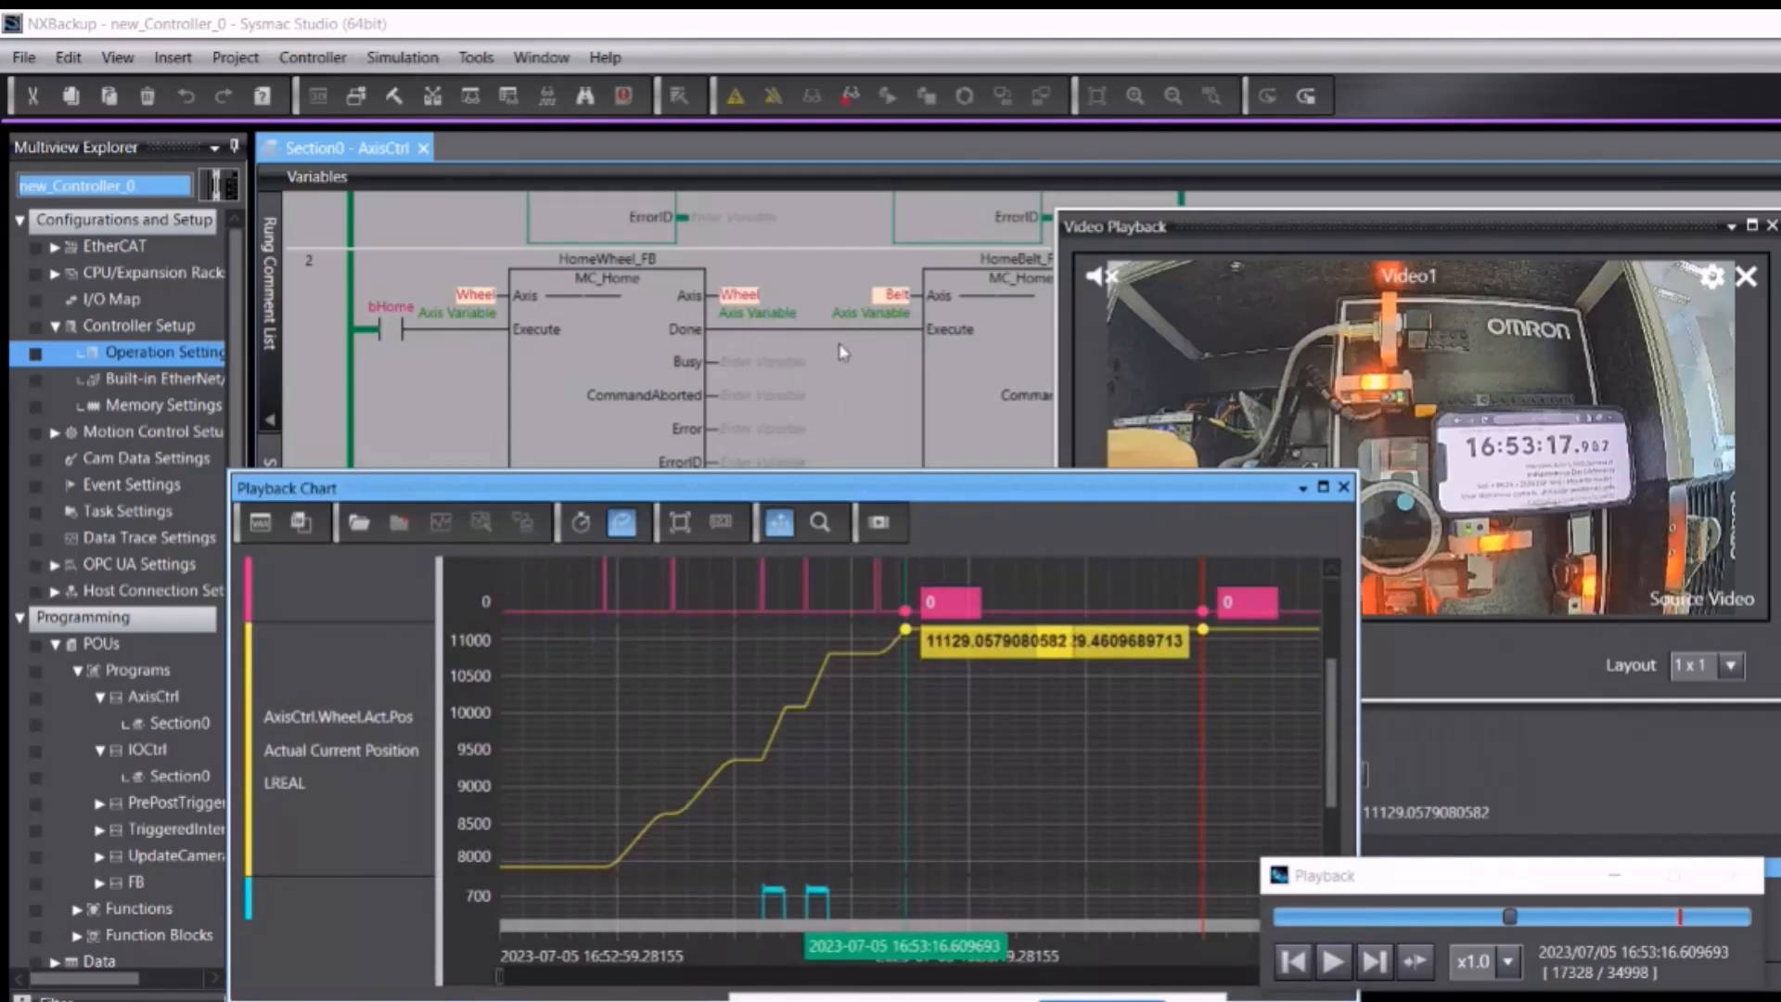
left_click(1482, 237)
left_click_drag(1482, 243, 1611, 196)
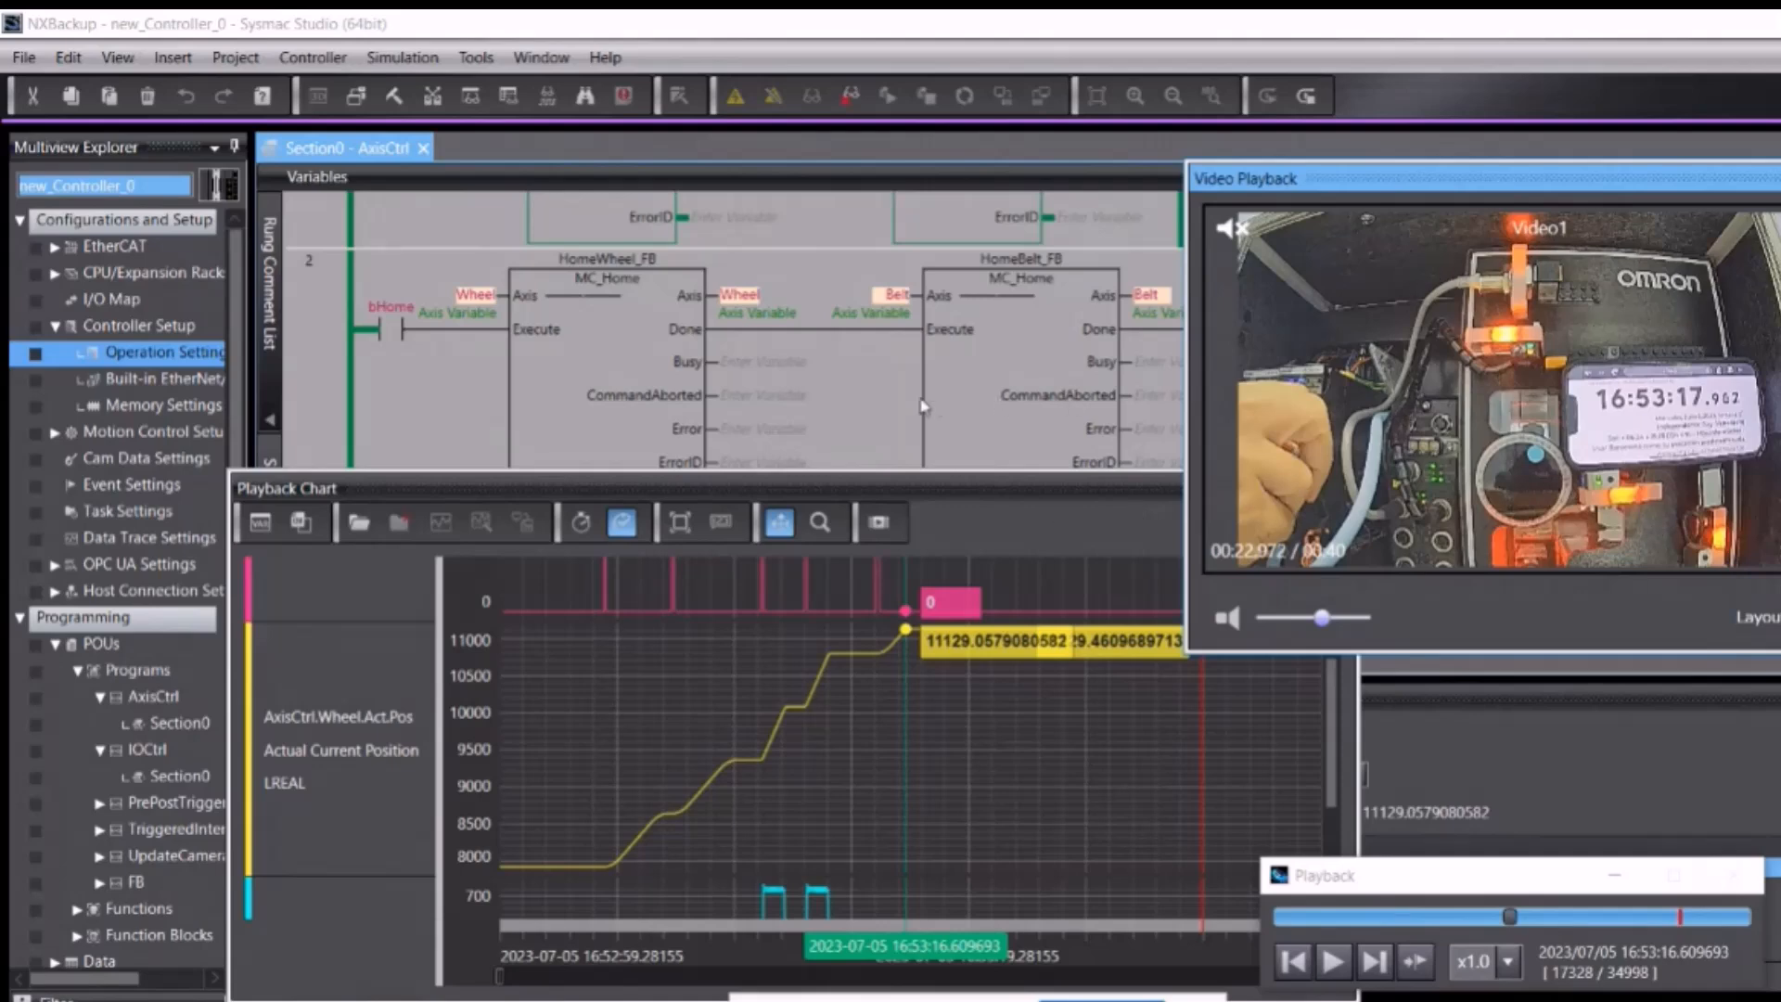
scroll(831, 386, "up", 3)
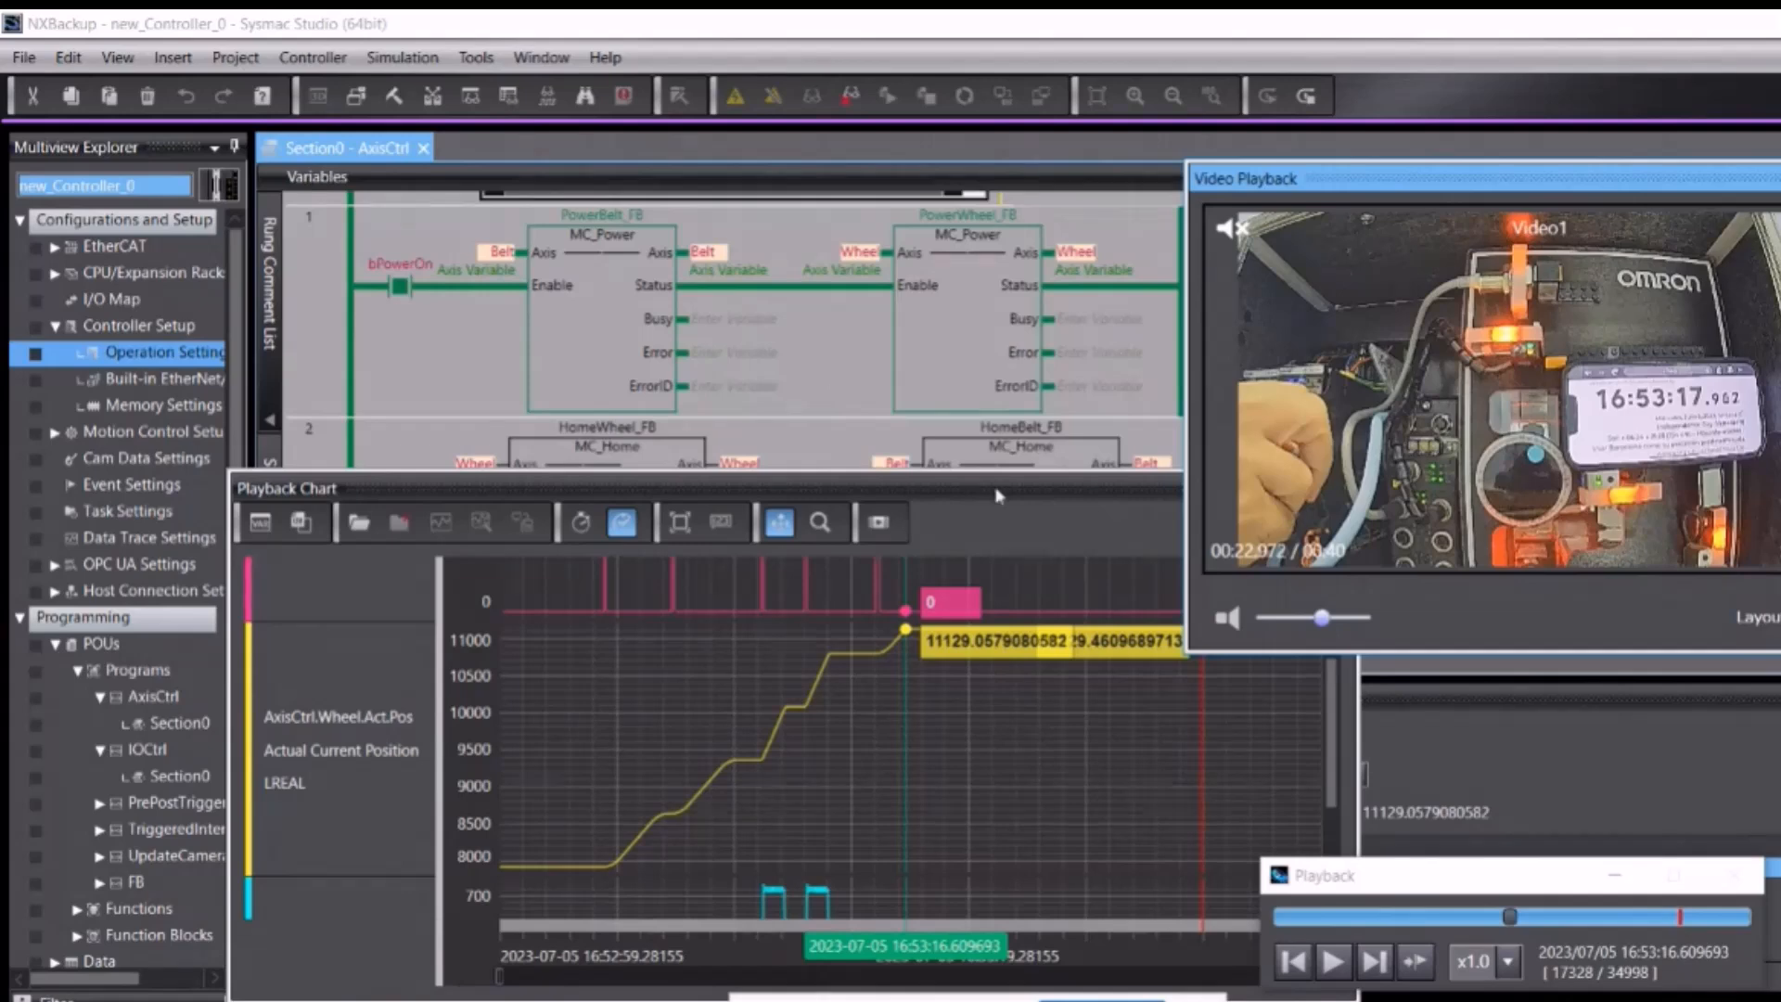
Step: Step forward four frames to watch the wheel power drop, then play the log onward
left_click(1375, 962)
left_click(1375, 962)
left_click(1375, 962)
left_click(1375, 962)
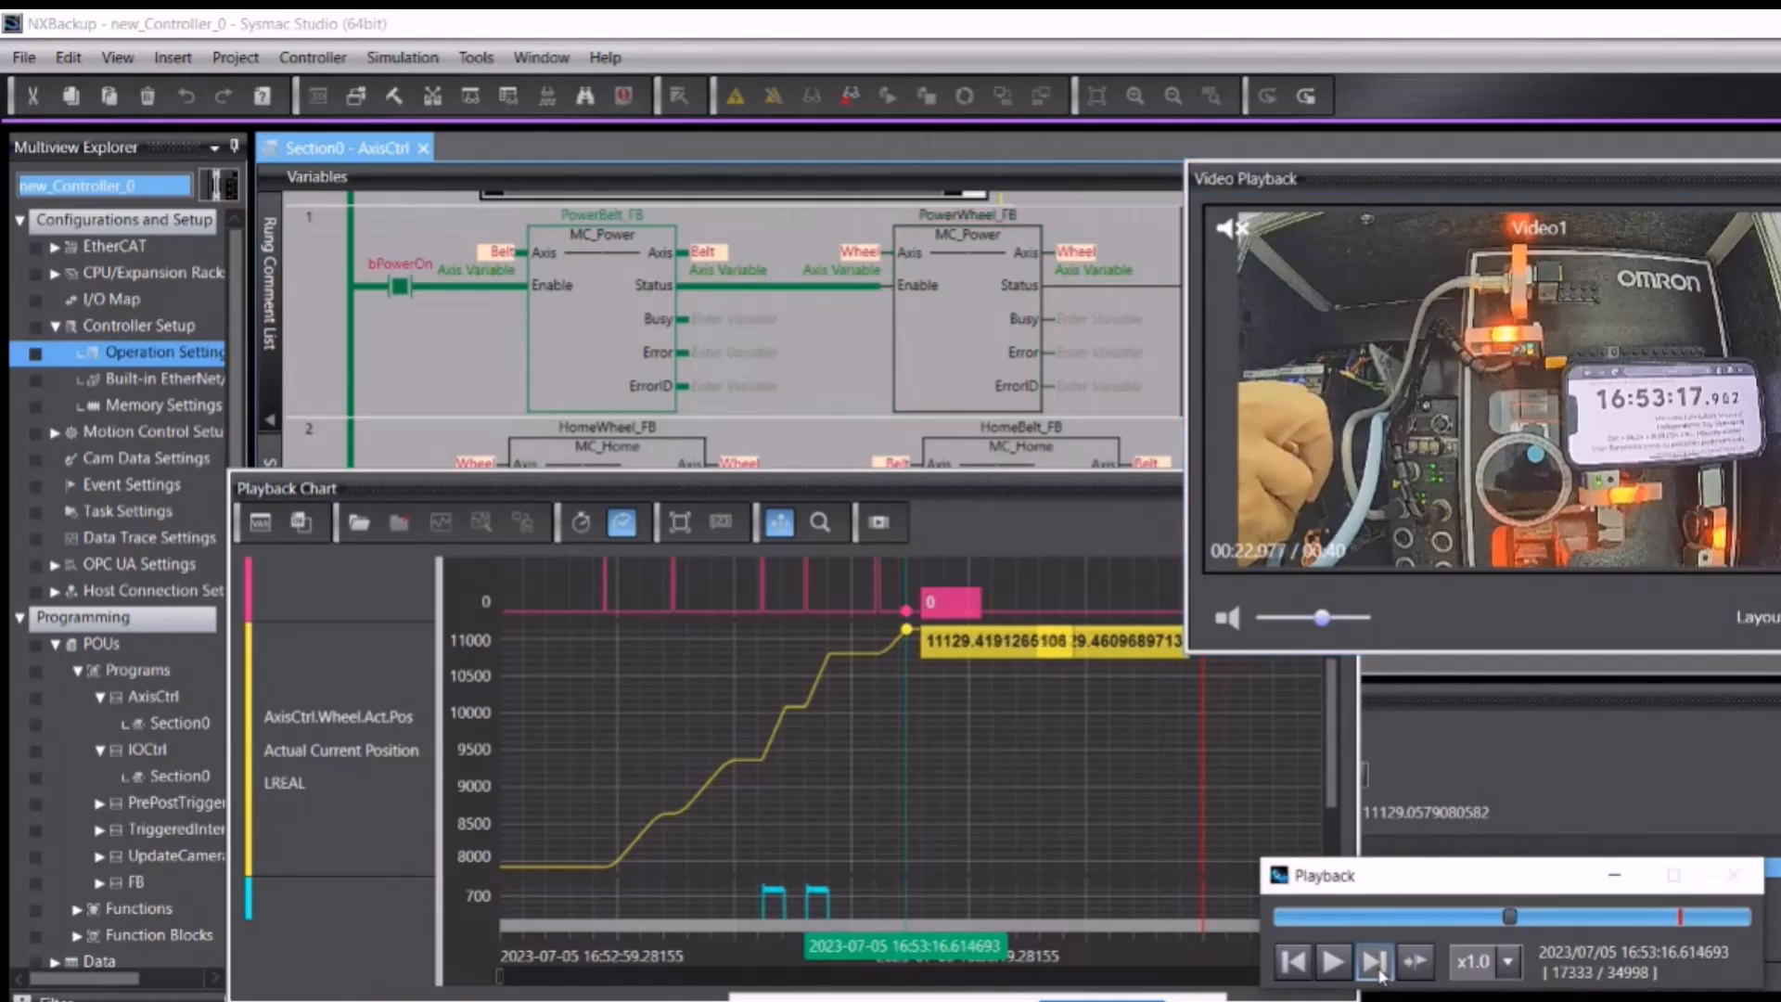
mouse_move(931, 325)
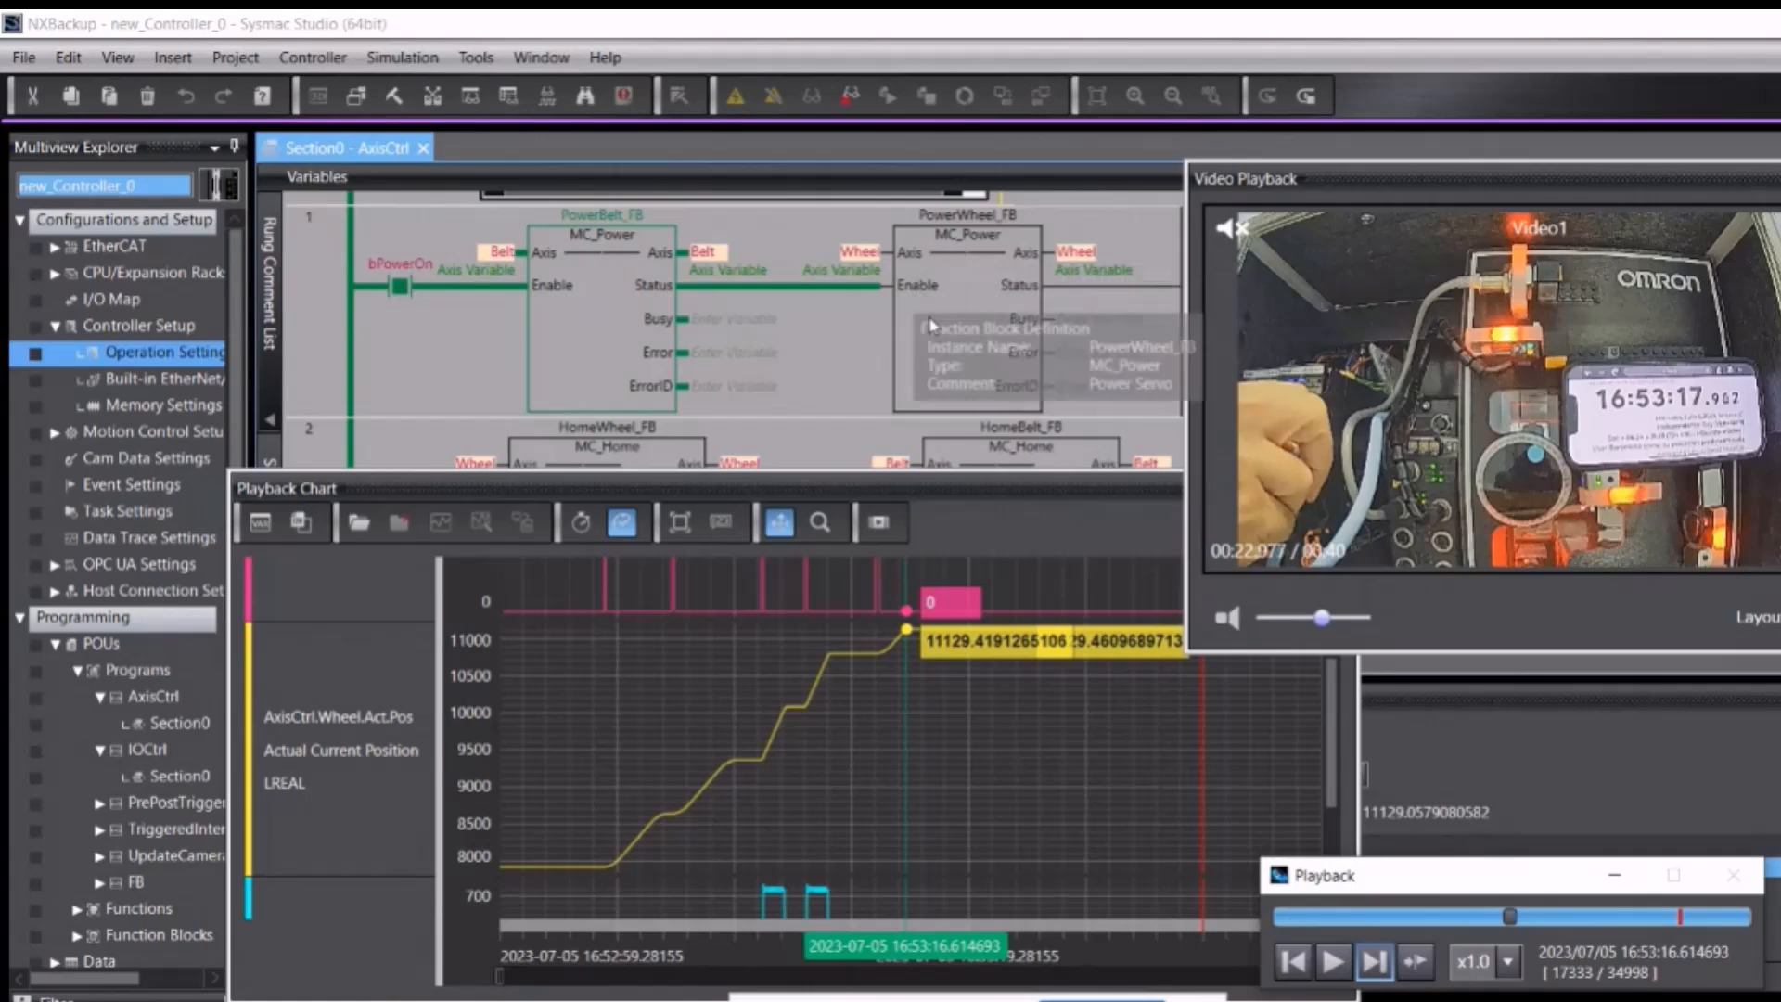
mouse_move(903, 291)
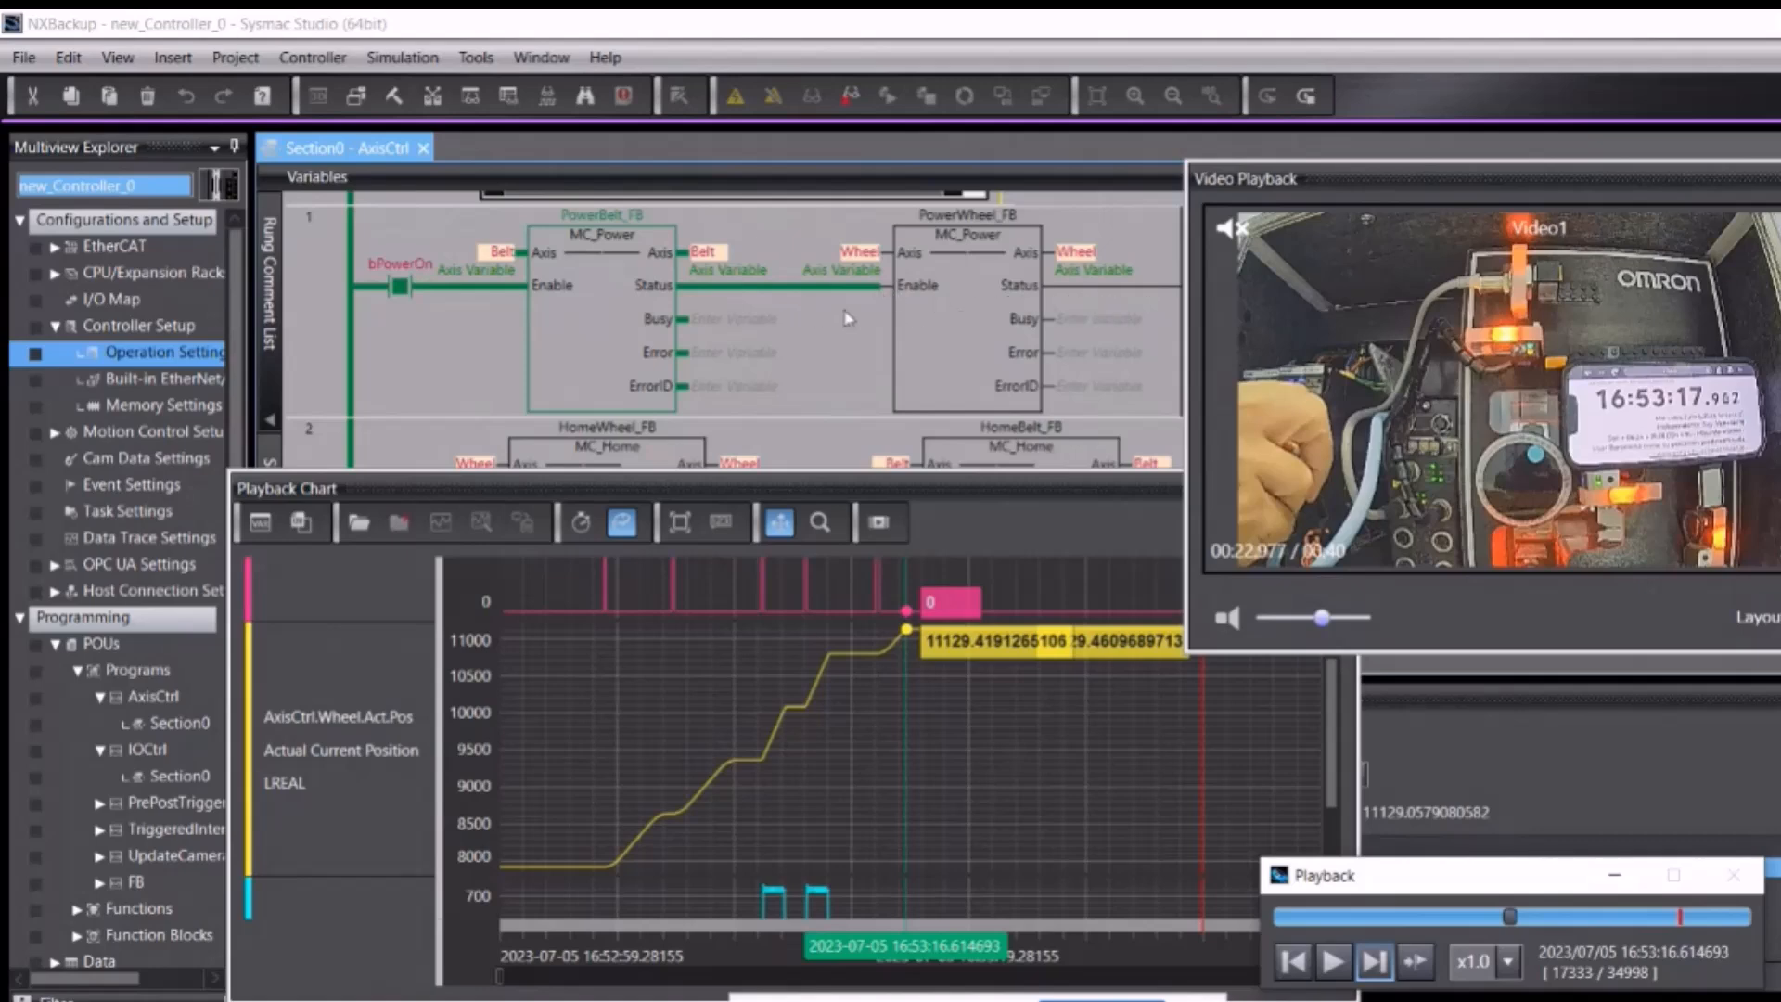
mouse_move(974, 278)
left_click(1332, 961)
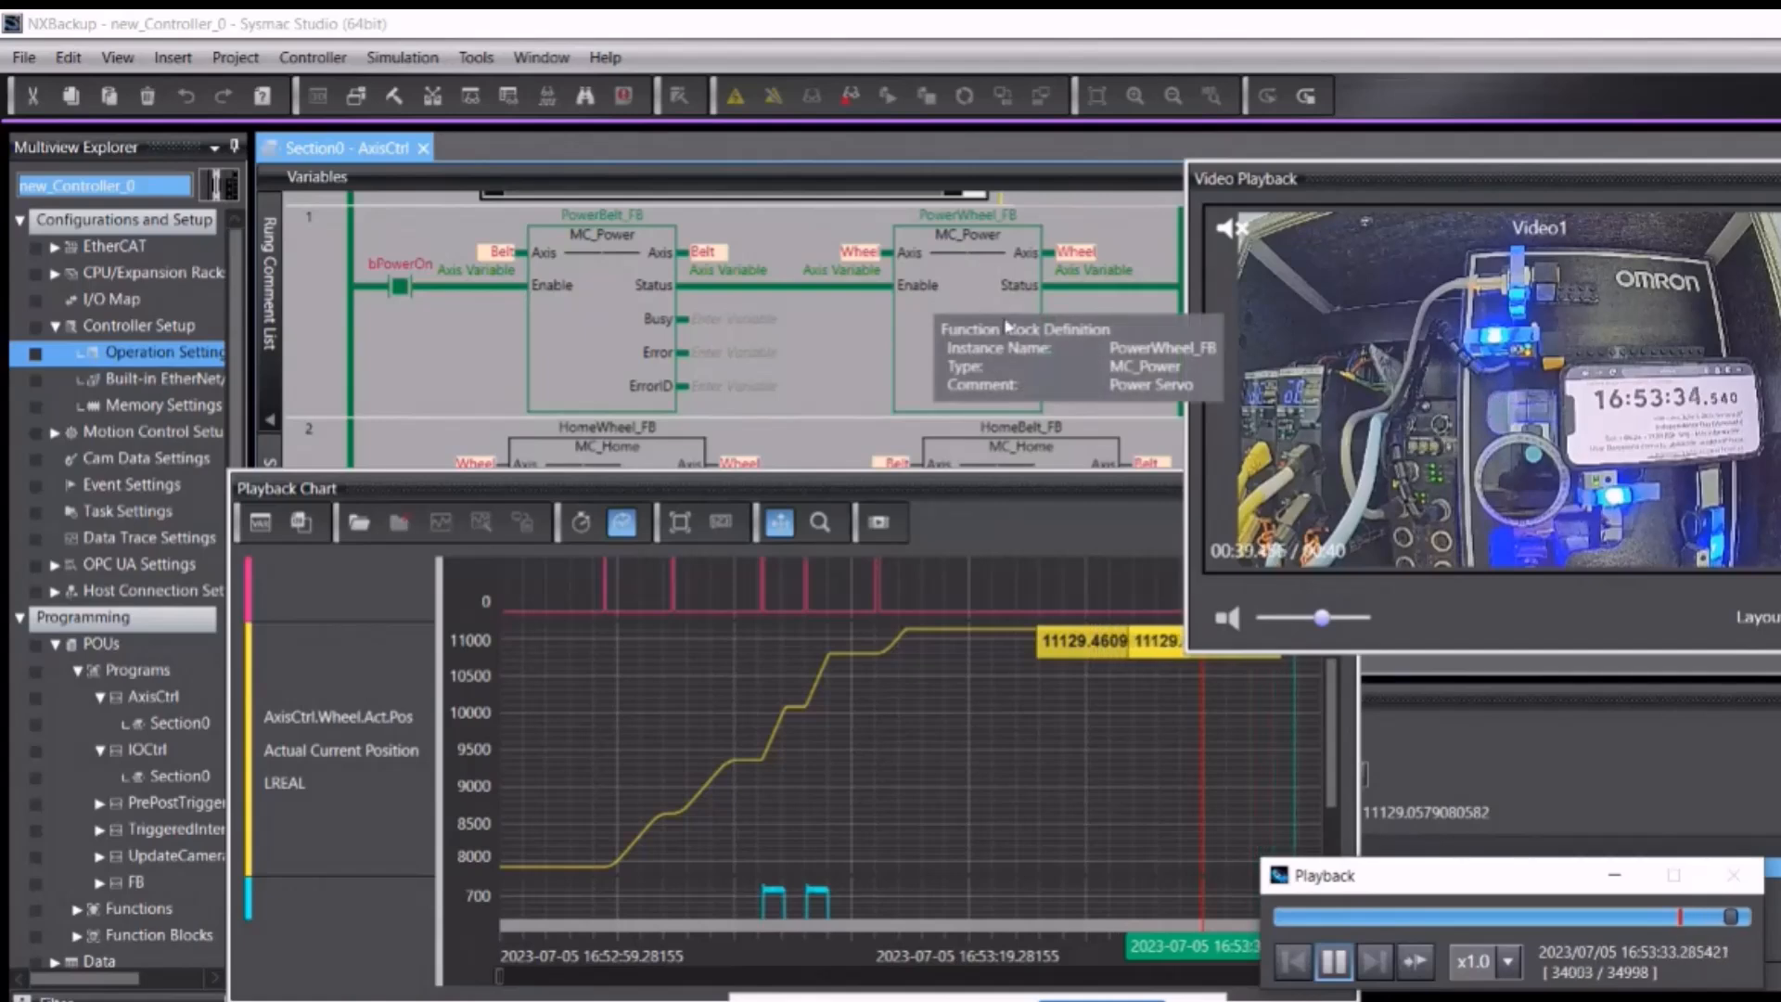
Step: Rewind to the start, float and enlarge the chart for the velocity plot, and open Load Compare Data
left_click(1299, 959)
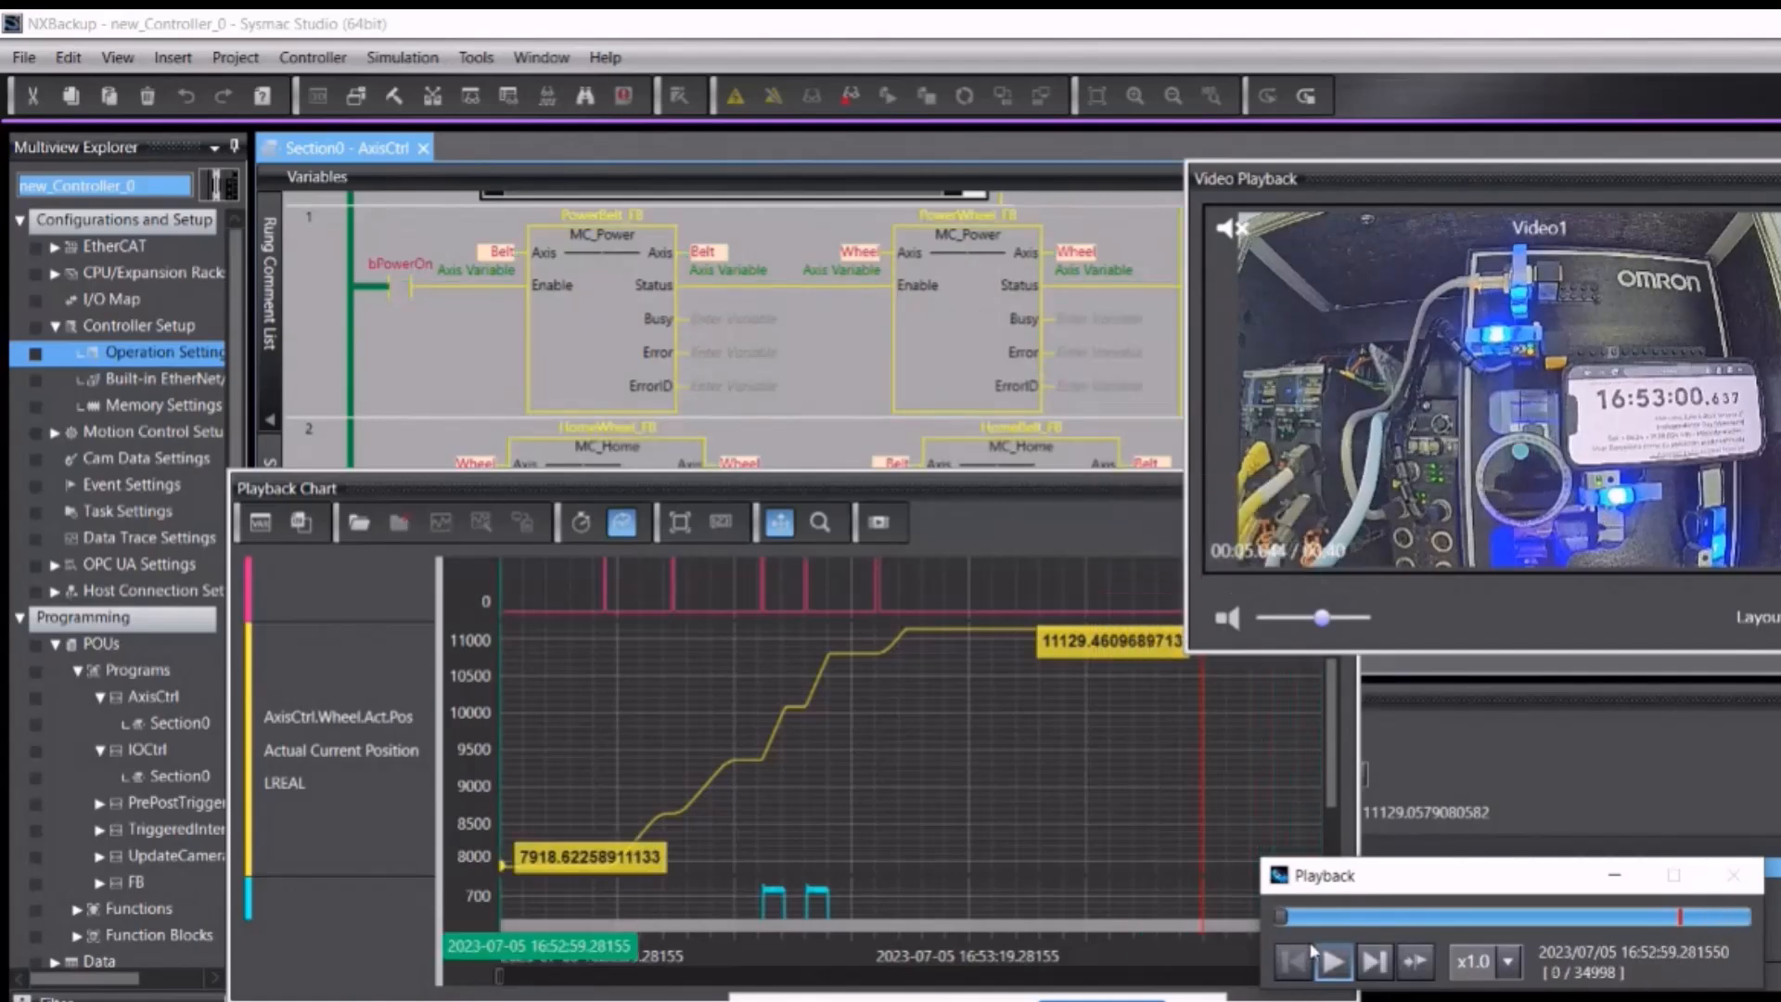
left_click_drag(970, 496, 1084, 279)
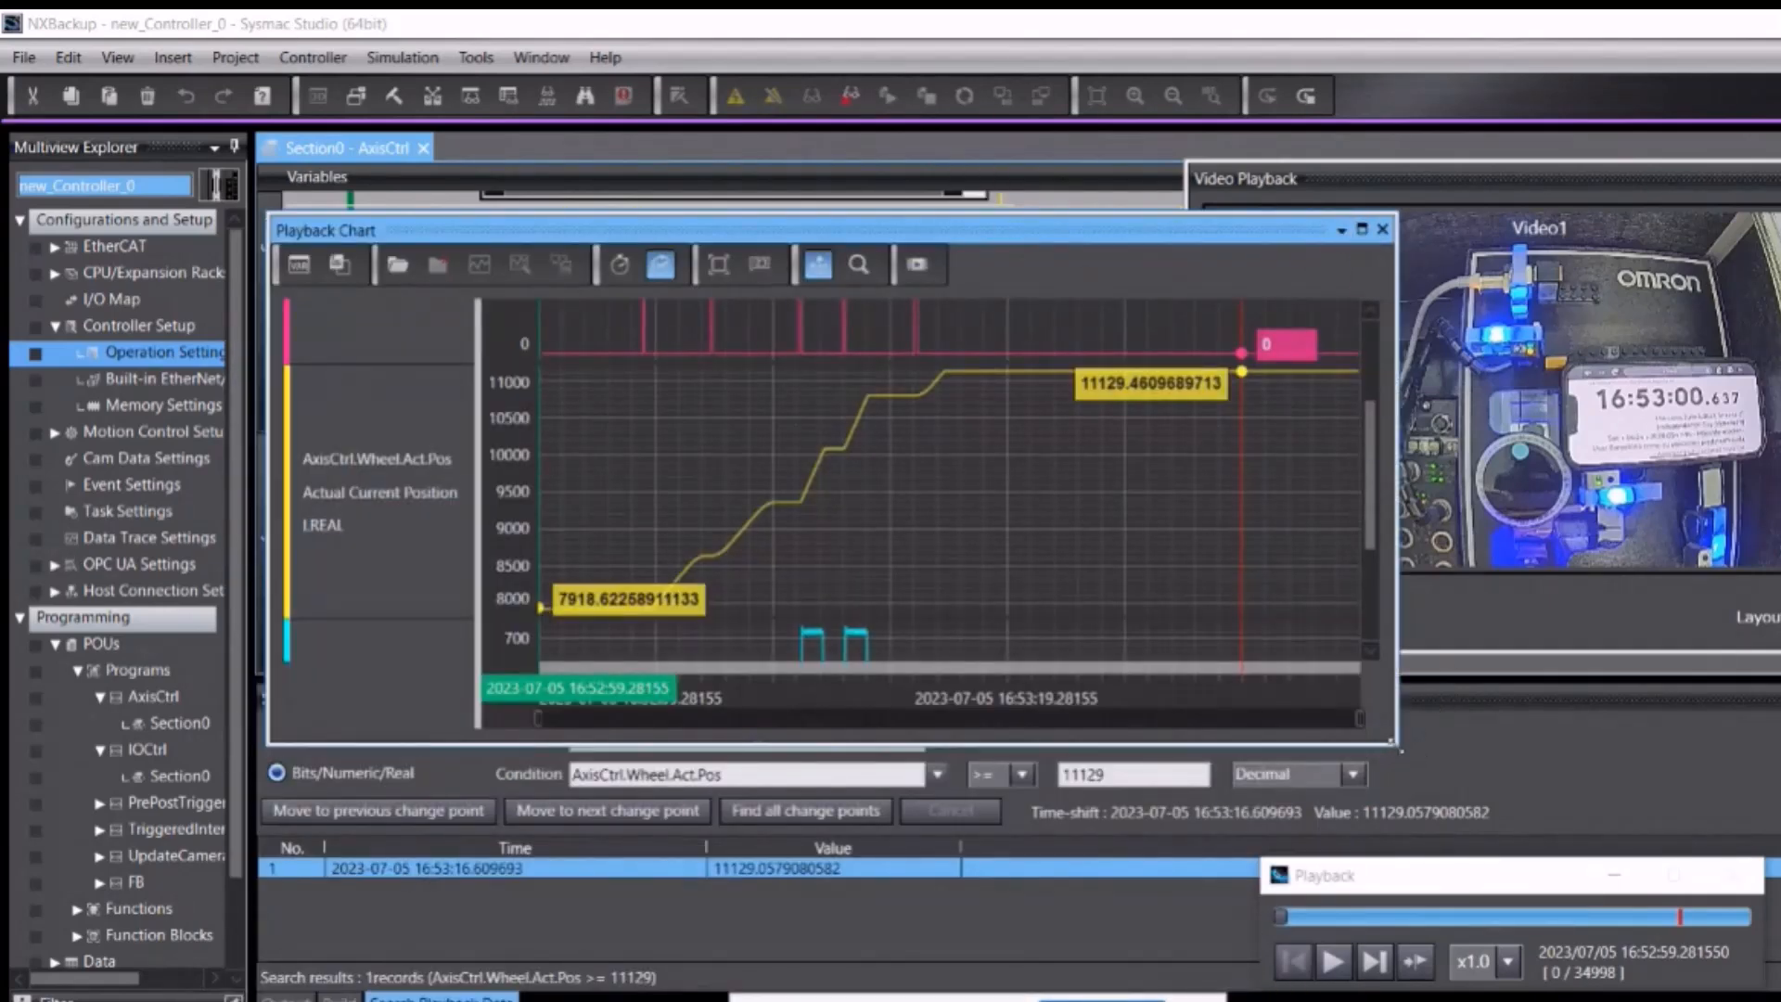
left_click_drag(1399, 747, 1558, 960)
left_click_drag(898, 239, 850, 199)
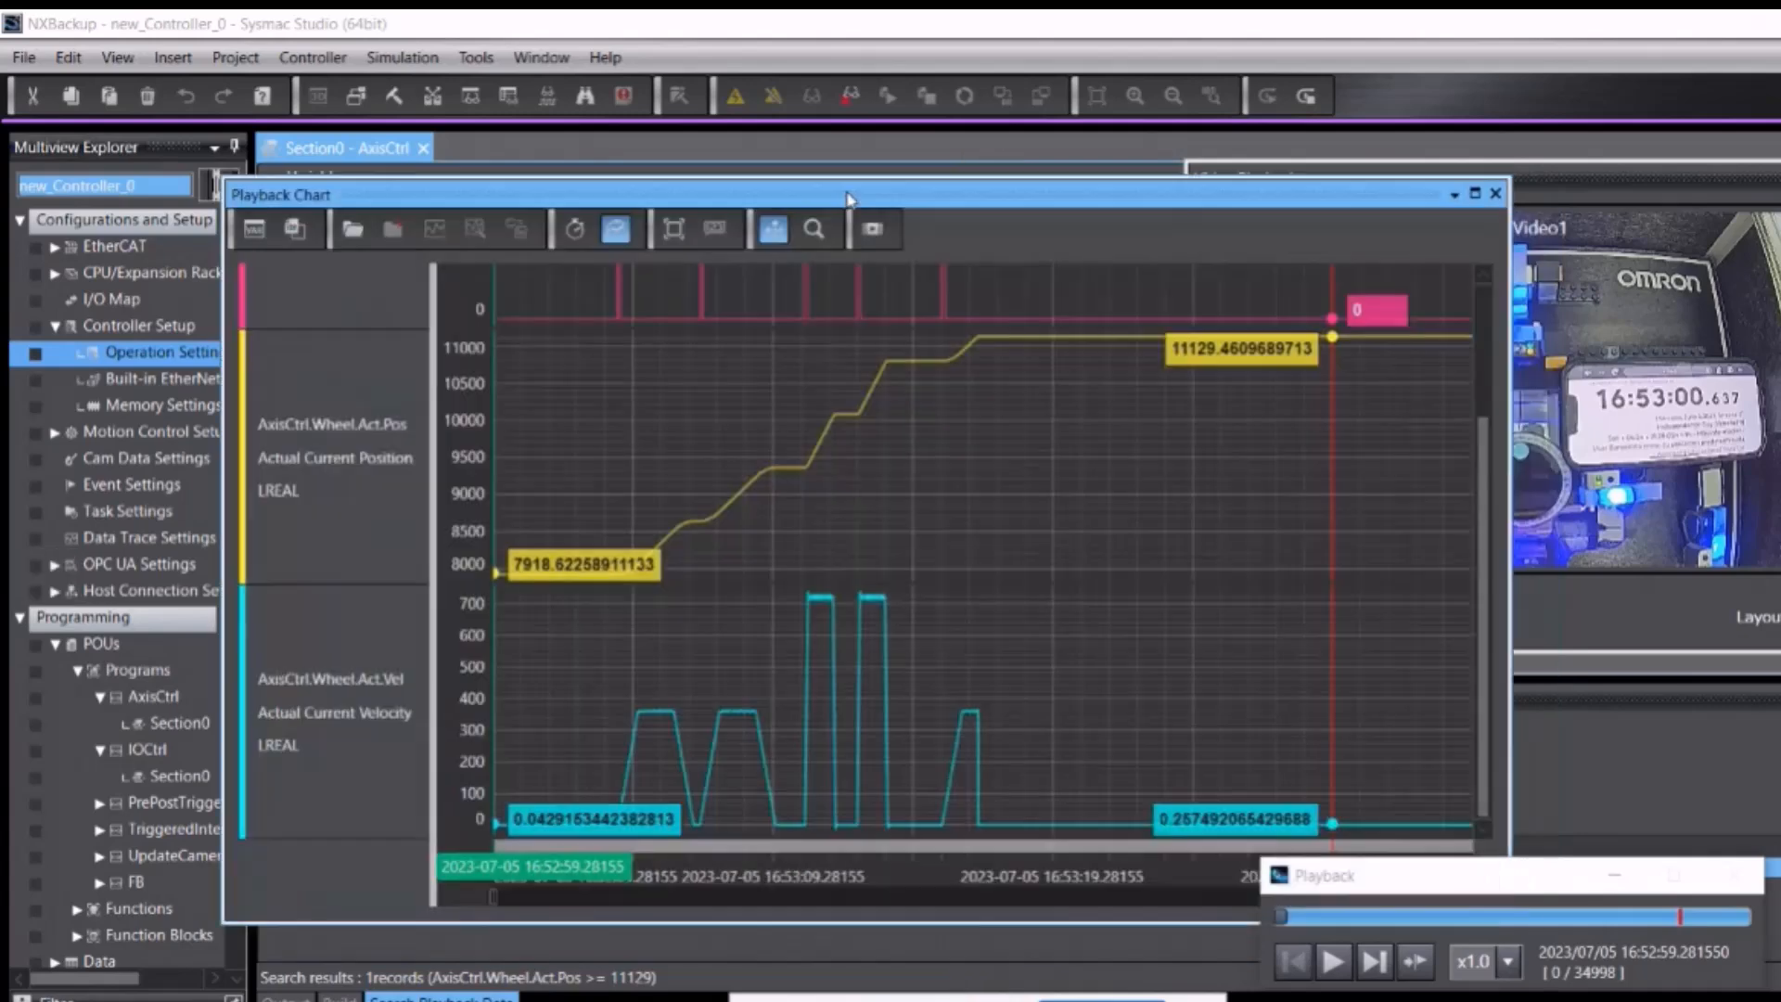
left_click(369, 243)
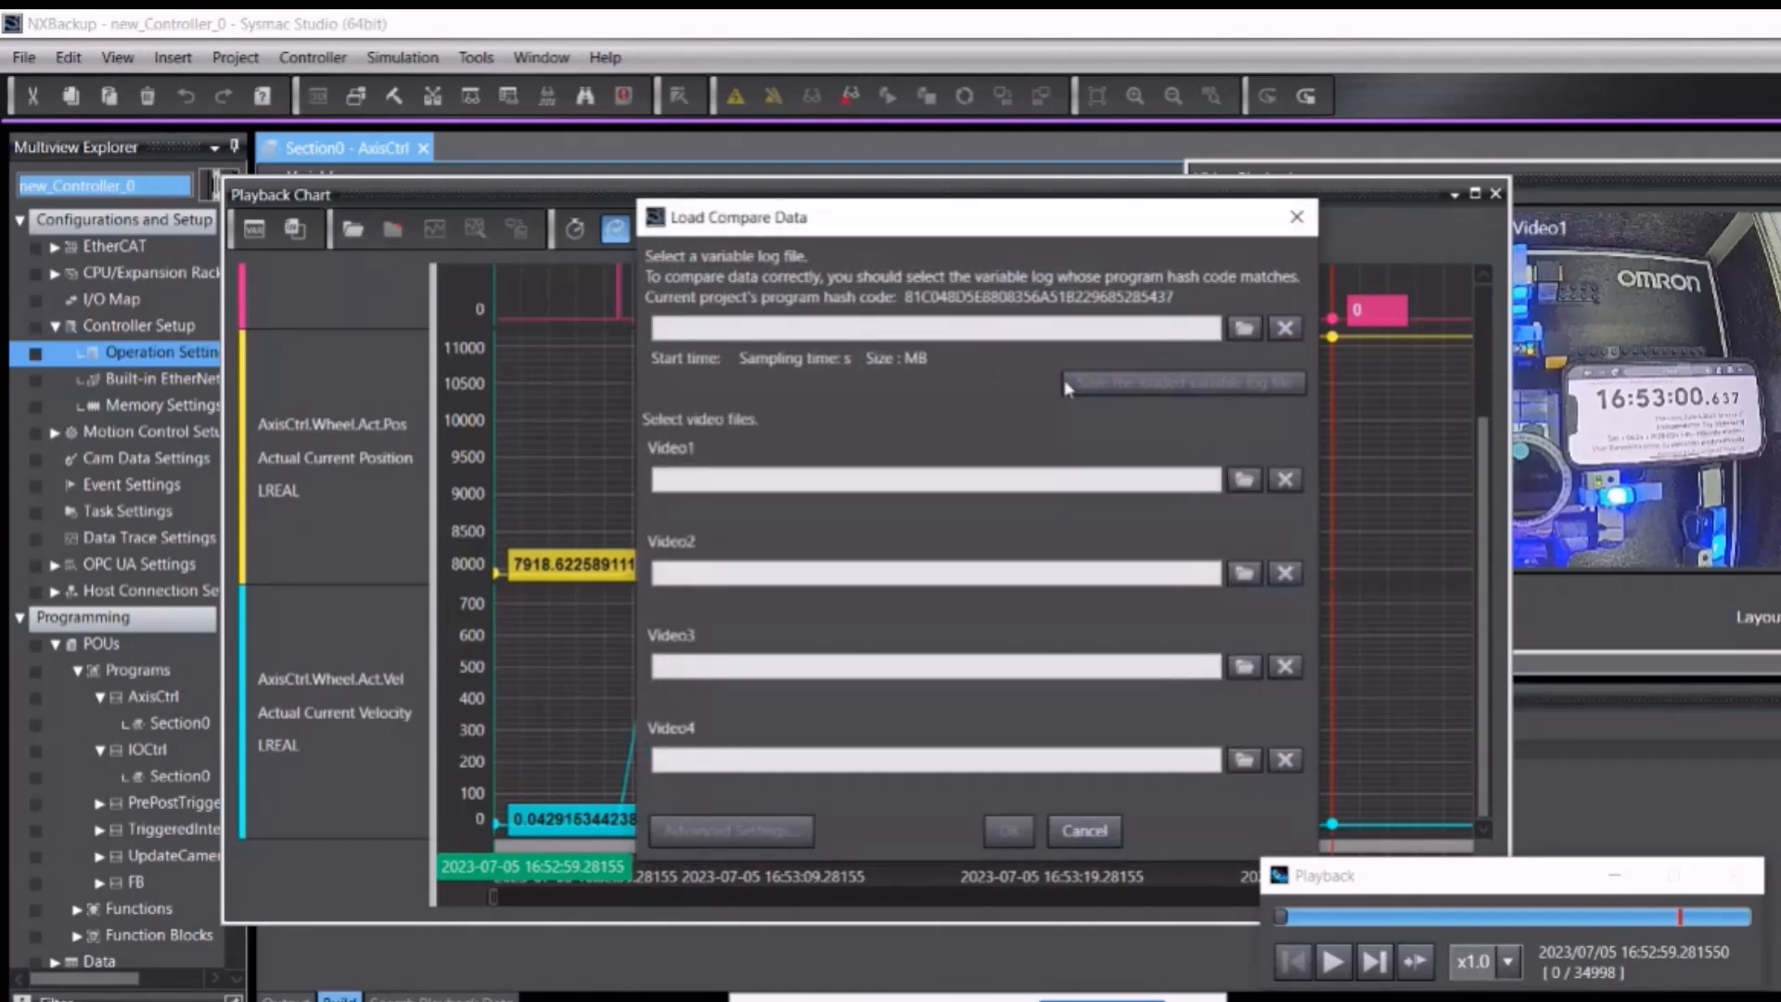
left_click(1240, 330)
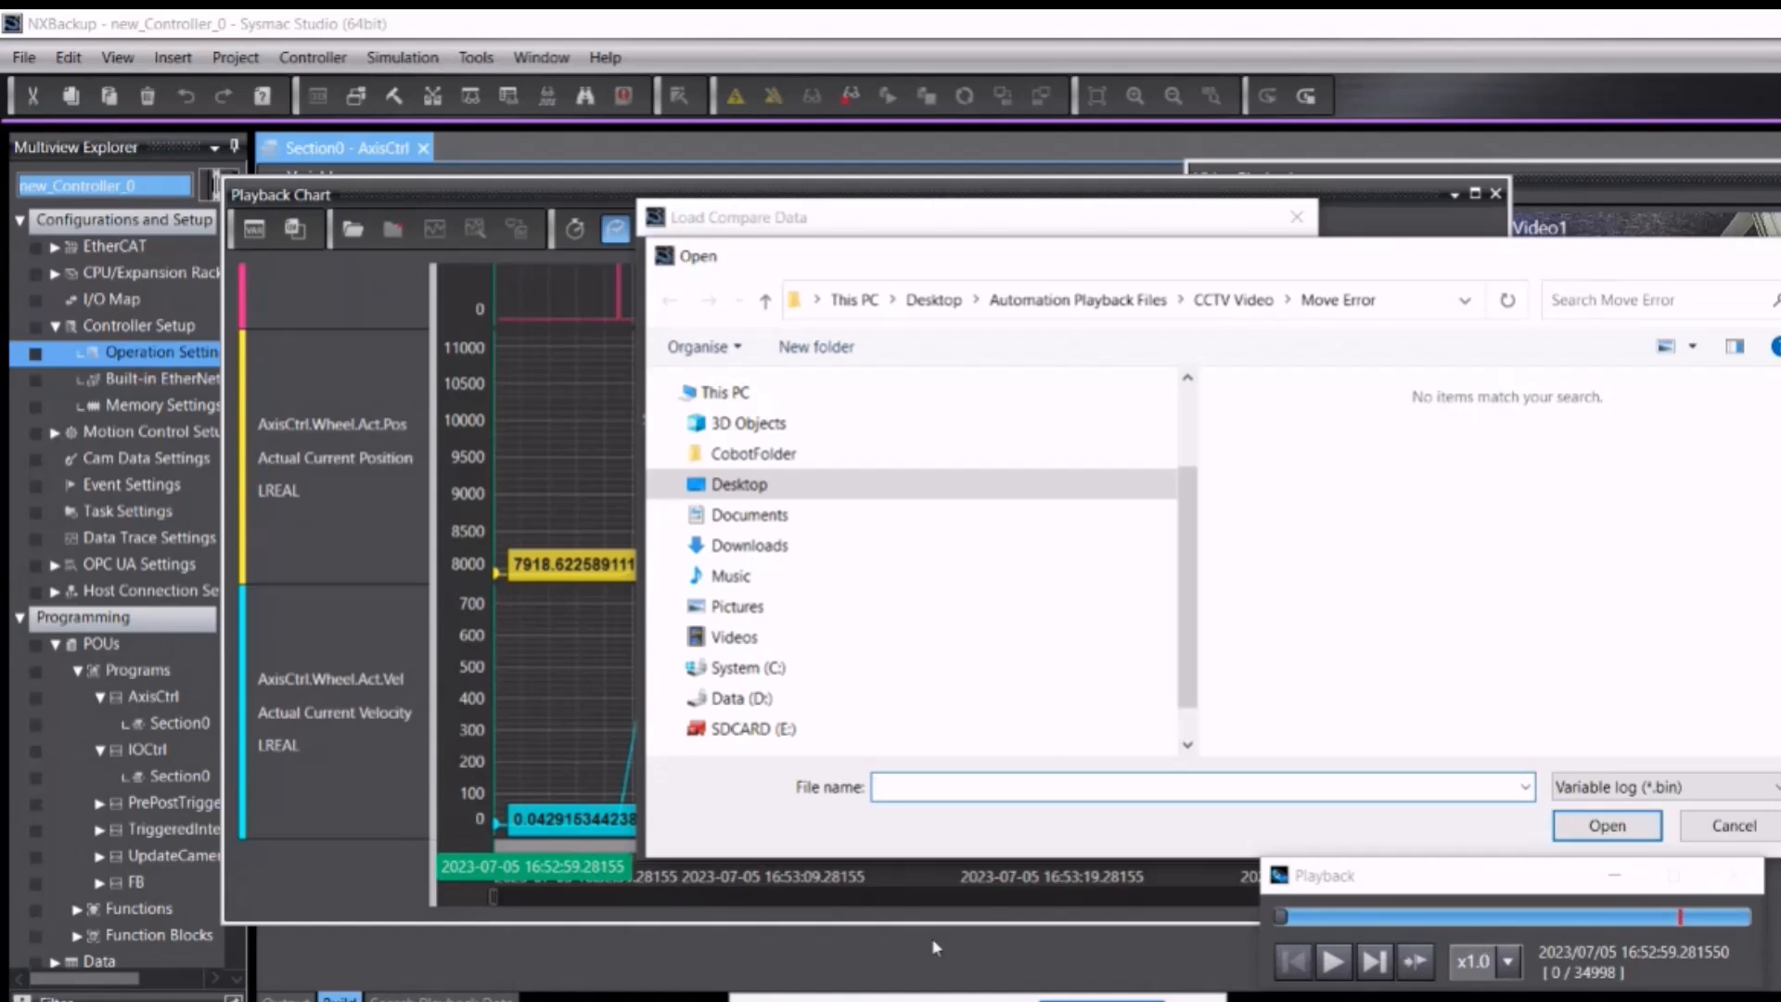
left_click(787, 485)
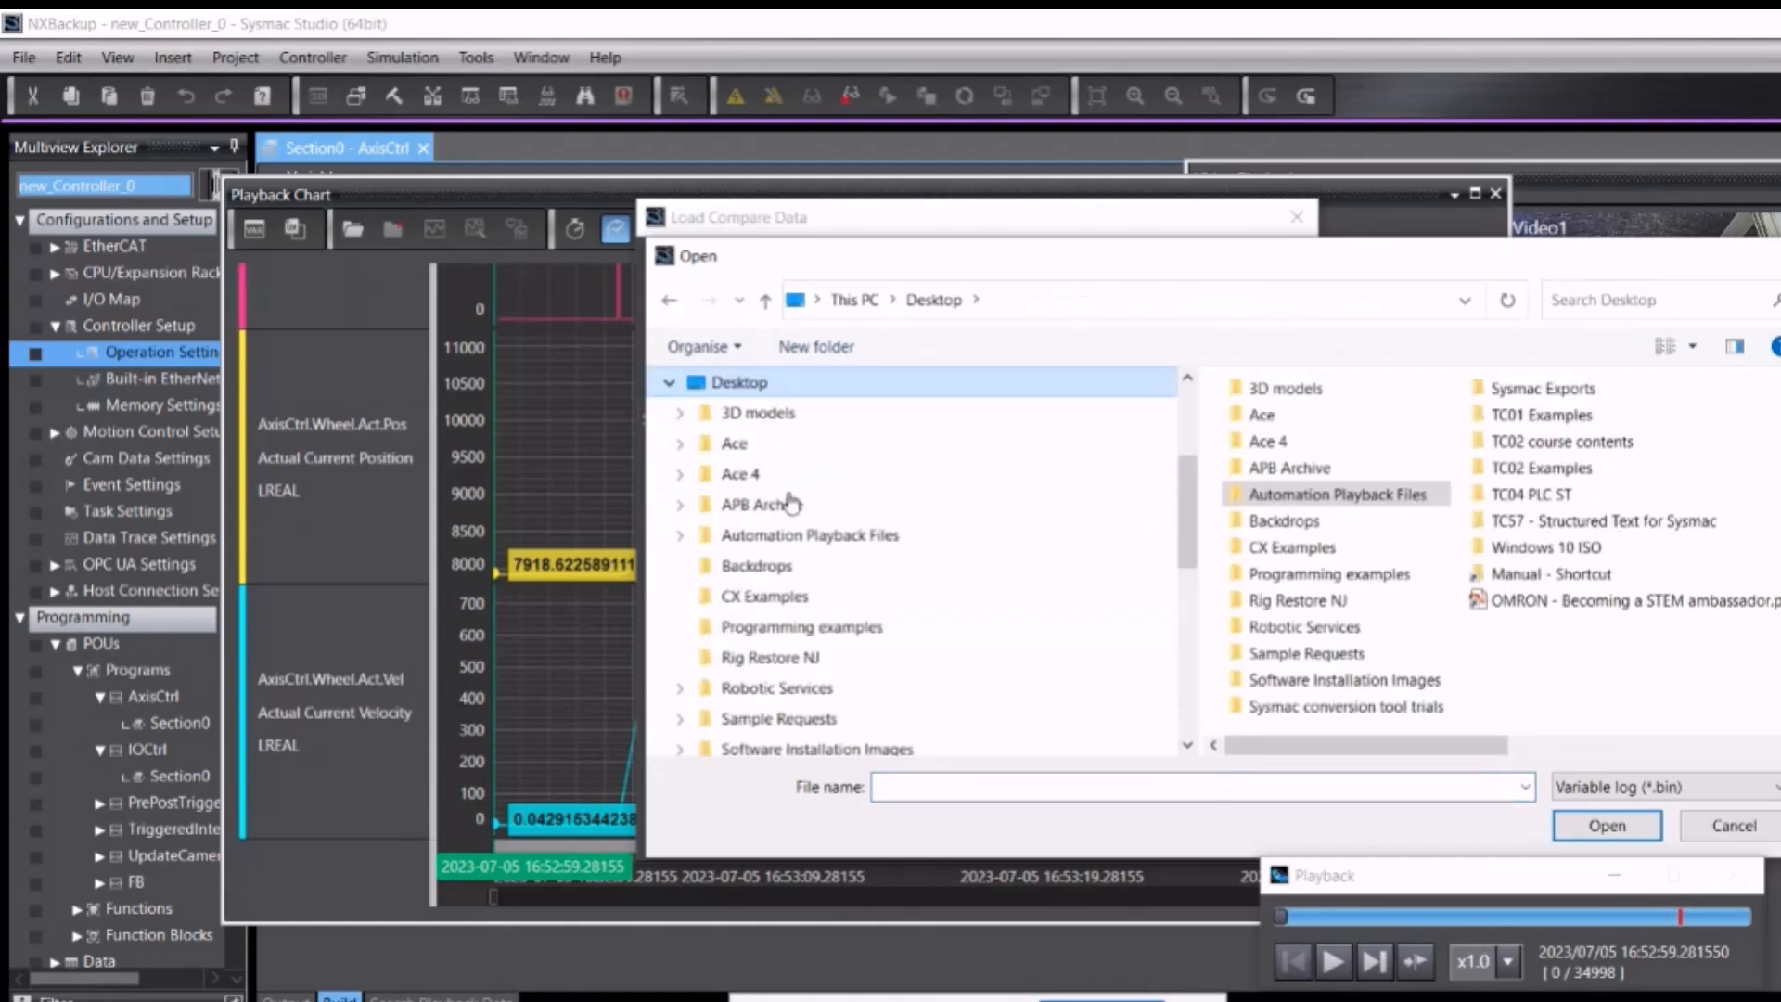
double_click(1420, 500)
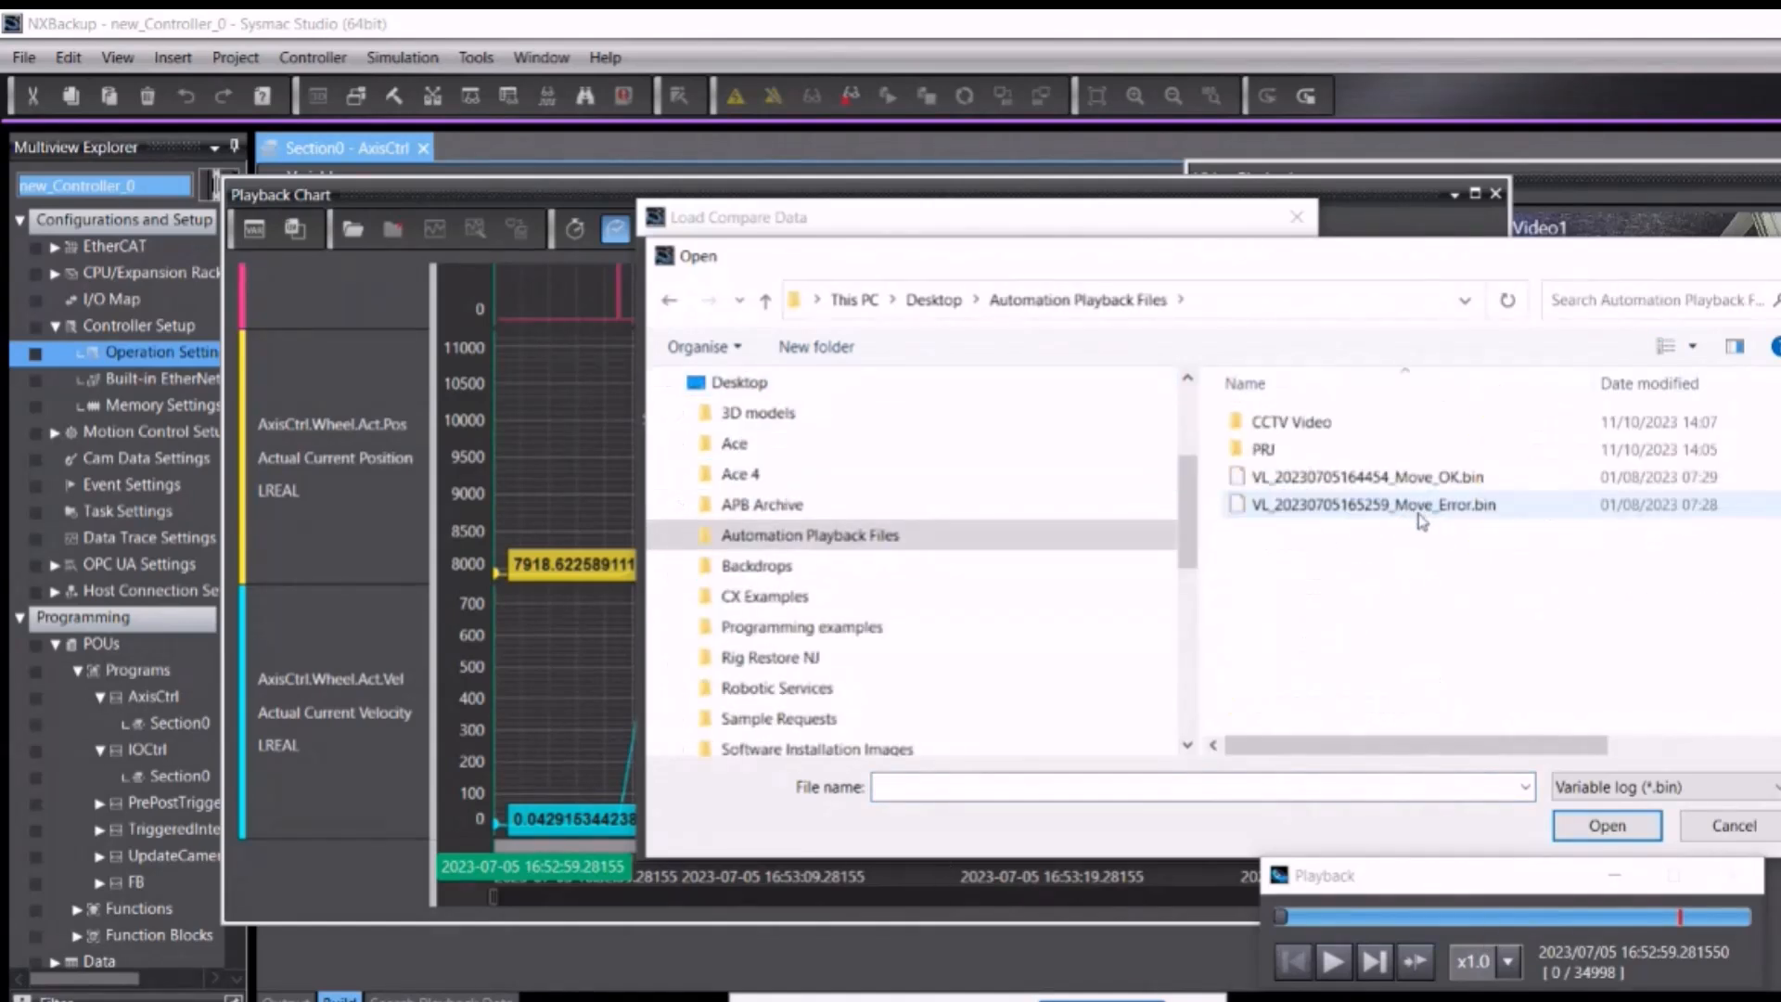
double_click(1450, 479)
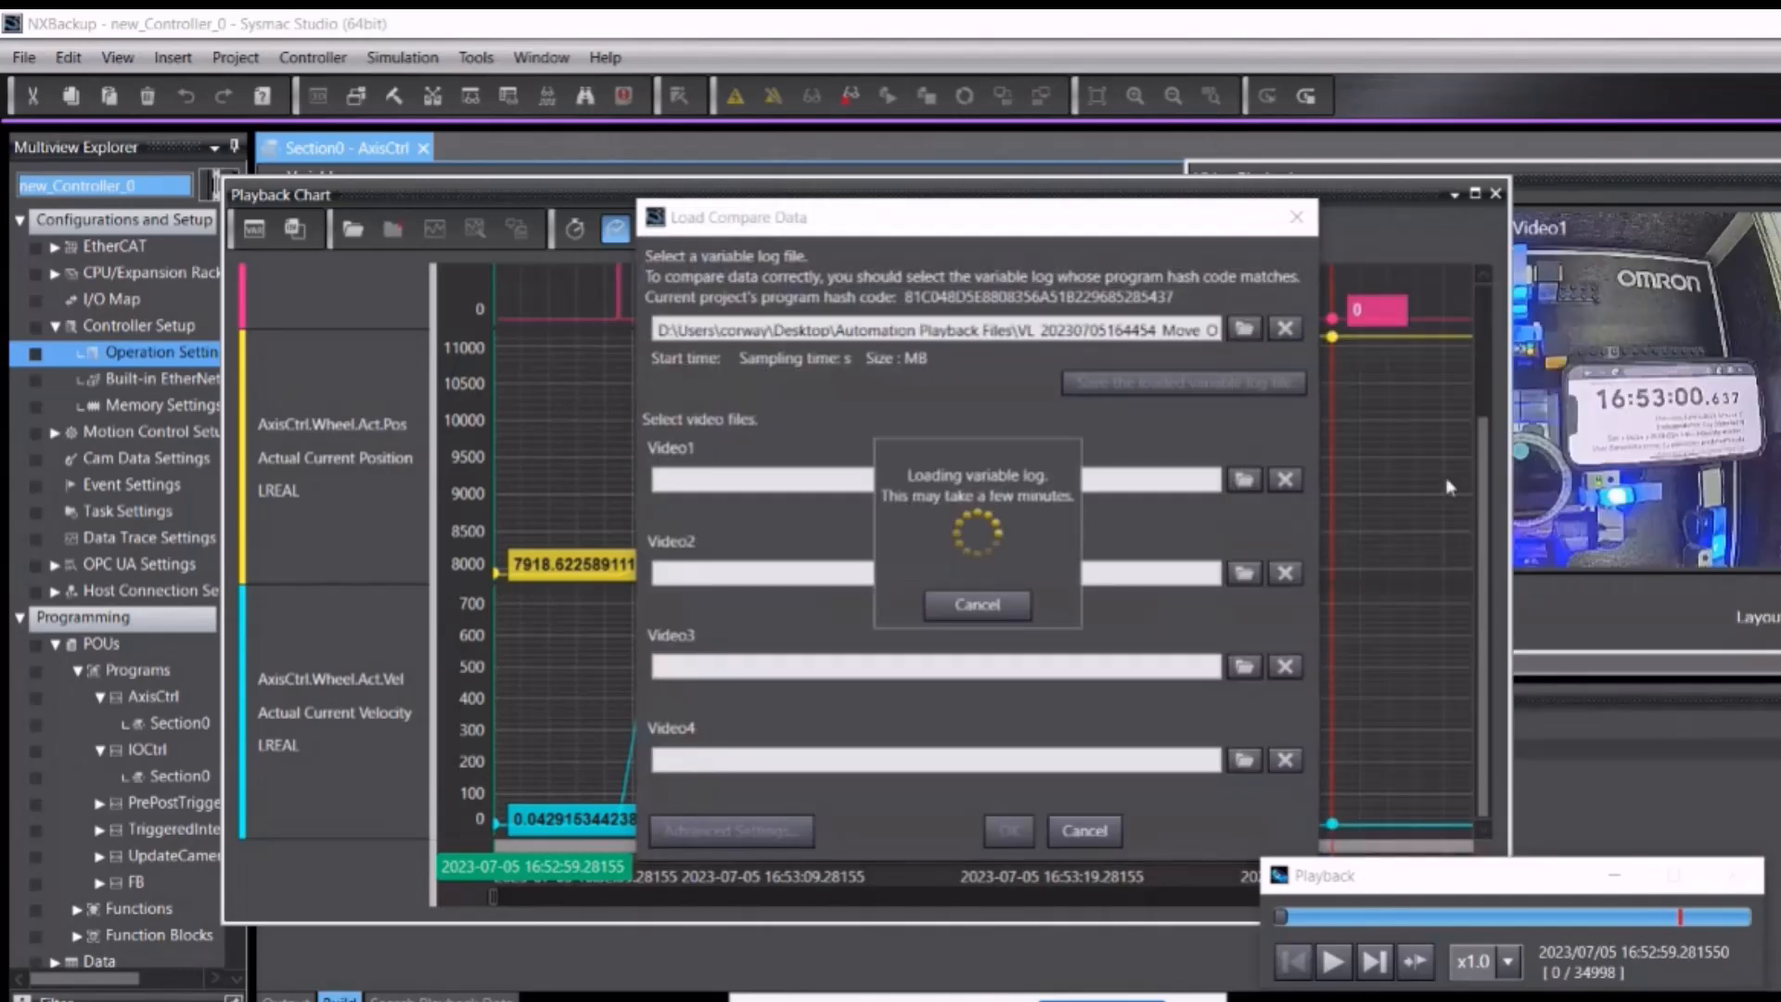
Step: Set the Move OK CCTV video as compare Video1 and confirm the loaded data
left_click(1245, 481)
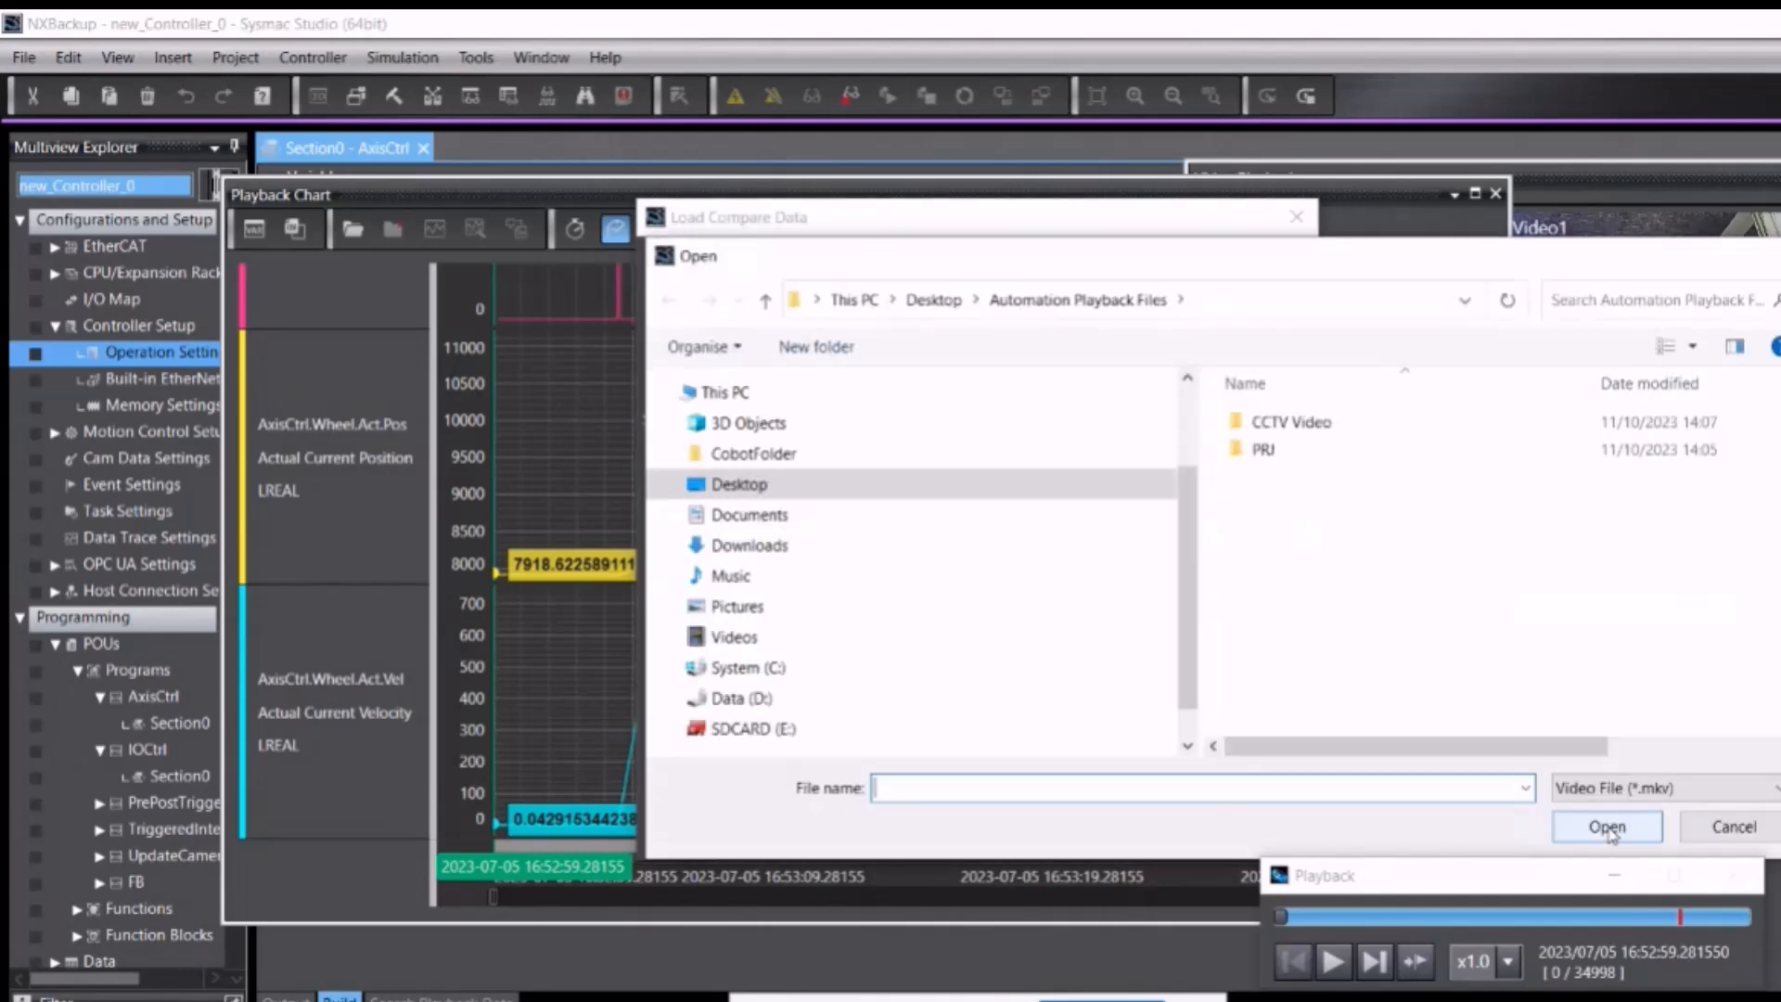
double_click(1310, 431)
double_click(1310, 447)
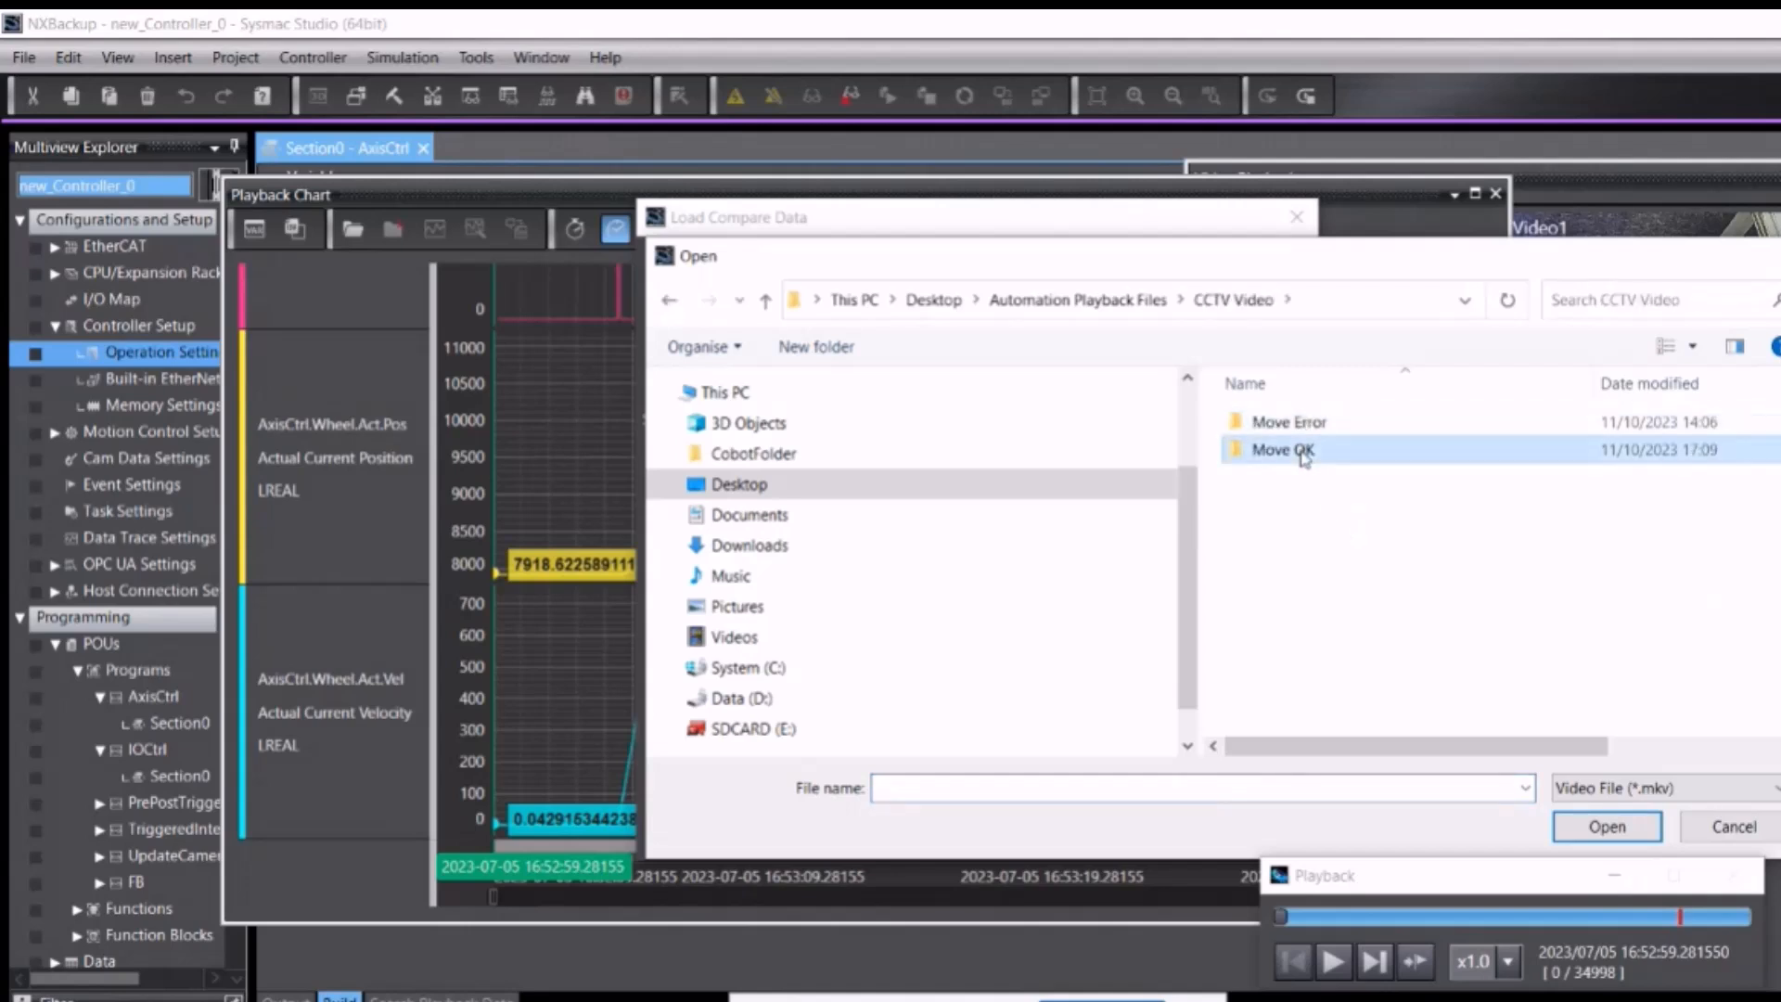
double_click(1304, 458)
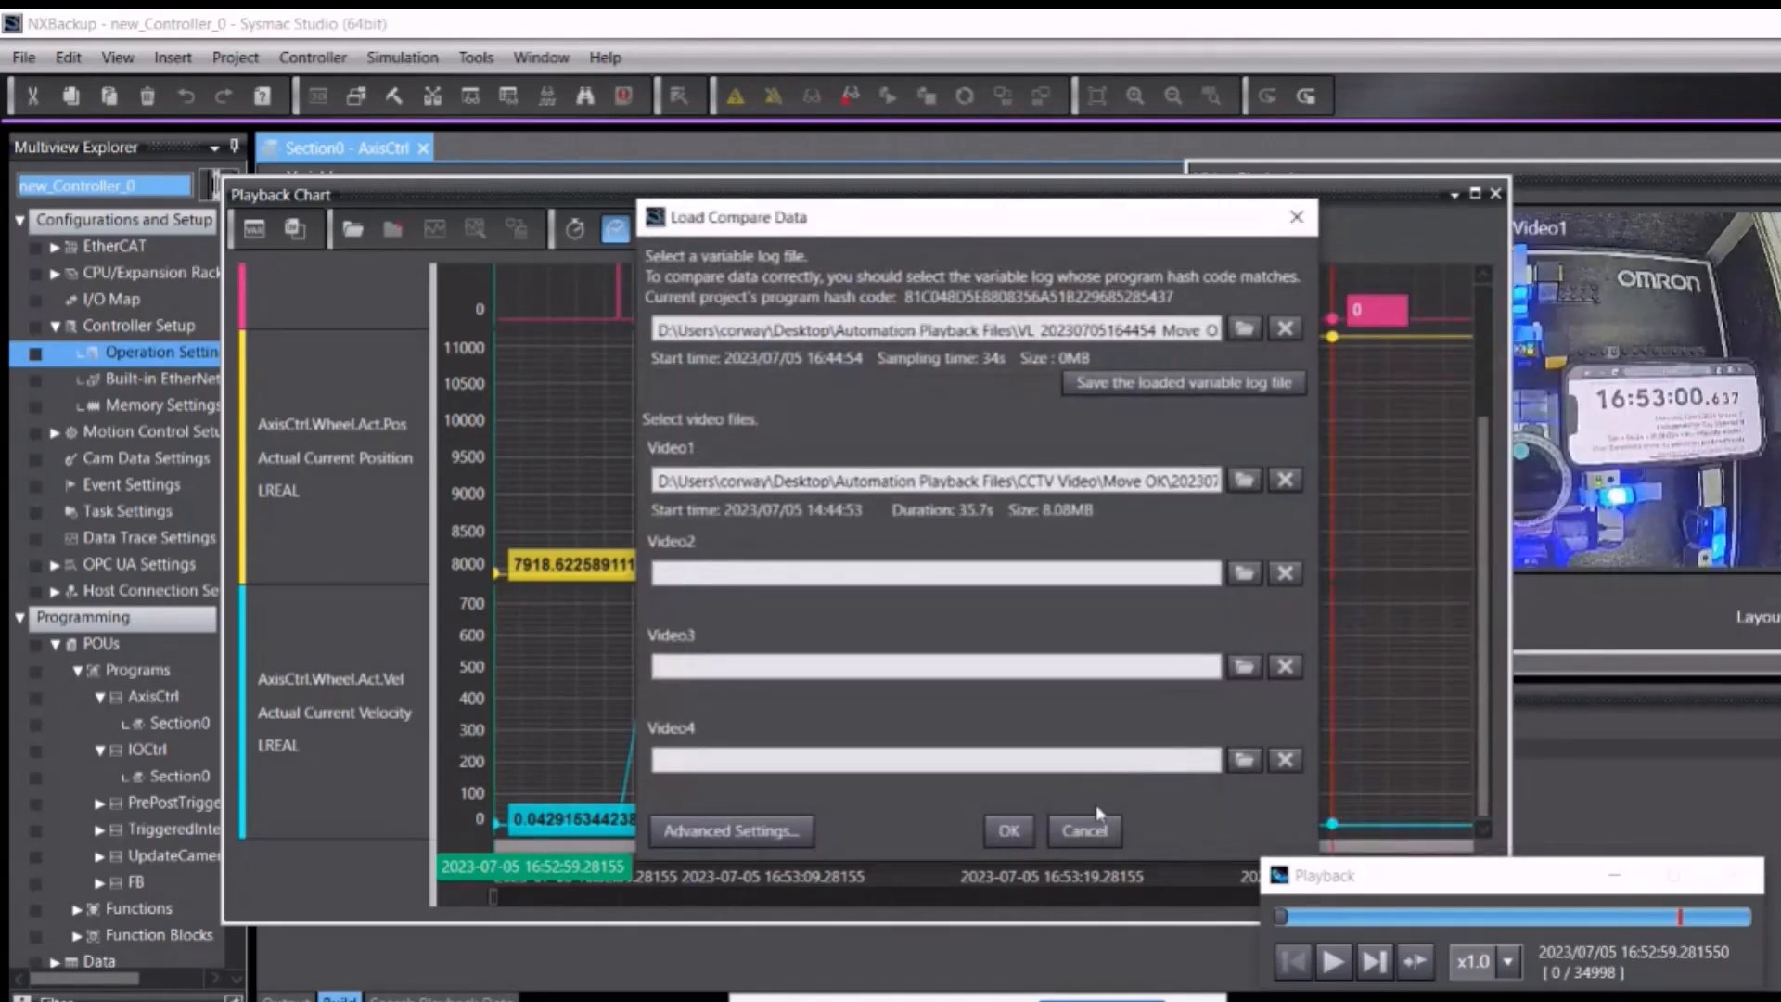
left_click(1008, 830)
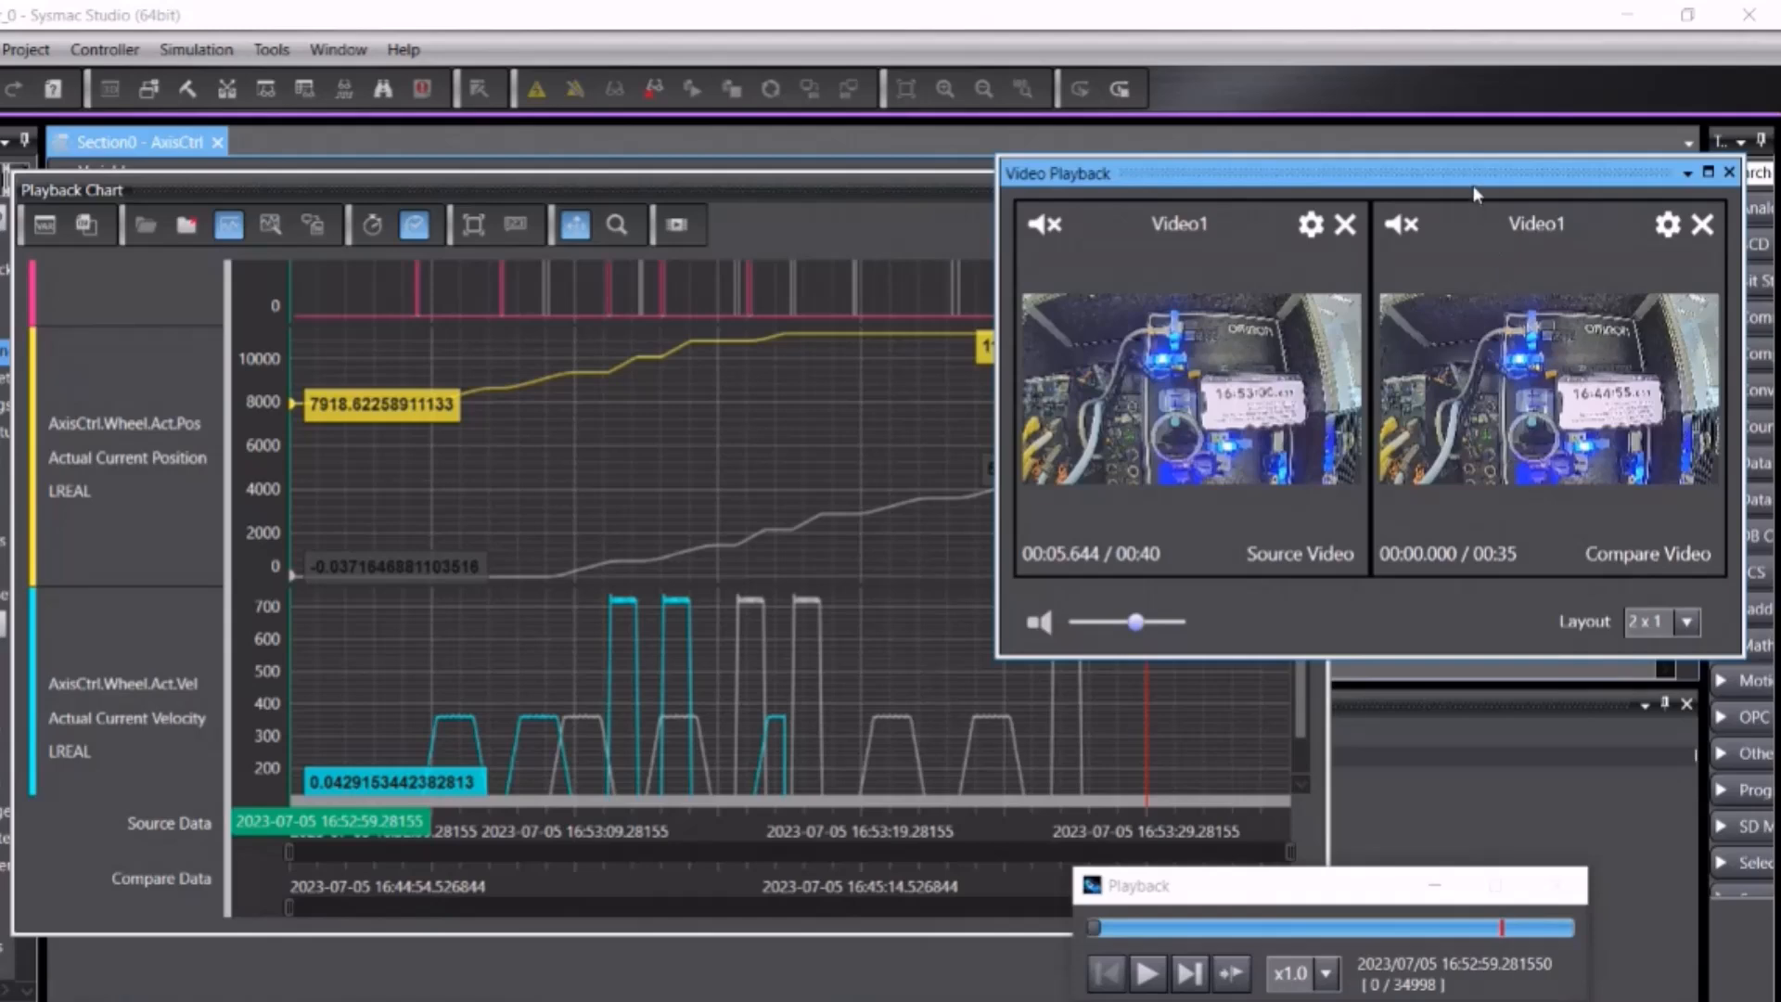
Step: Move the video window up-right and shift the chart to show the compare traces
left_click_drag(1492, 167, 1546, 116)
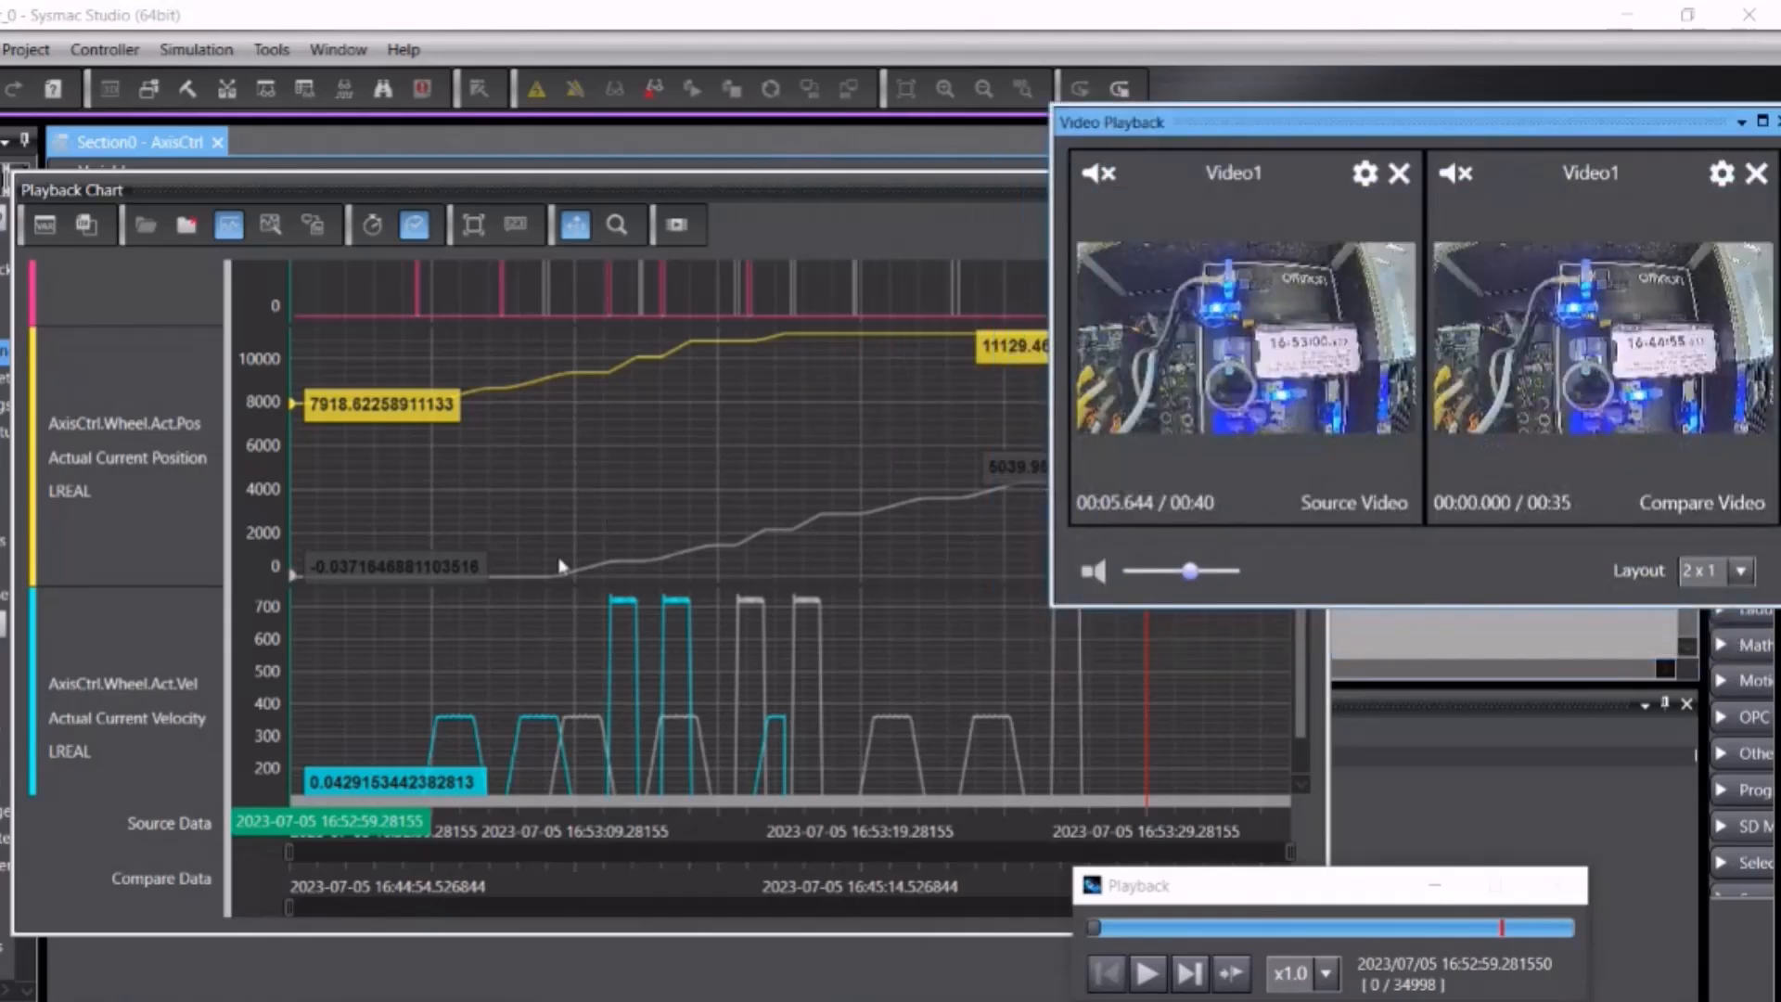
left_click_drag(1300, 714, 1296, 769)
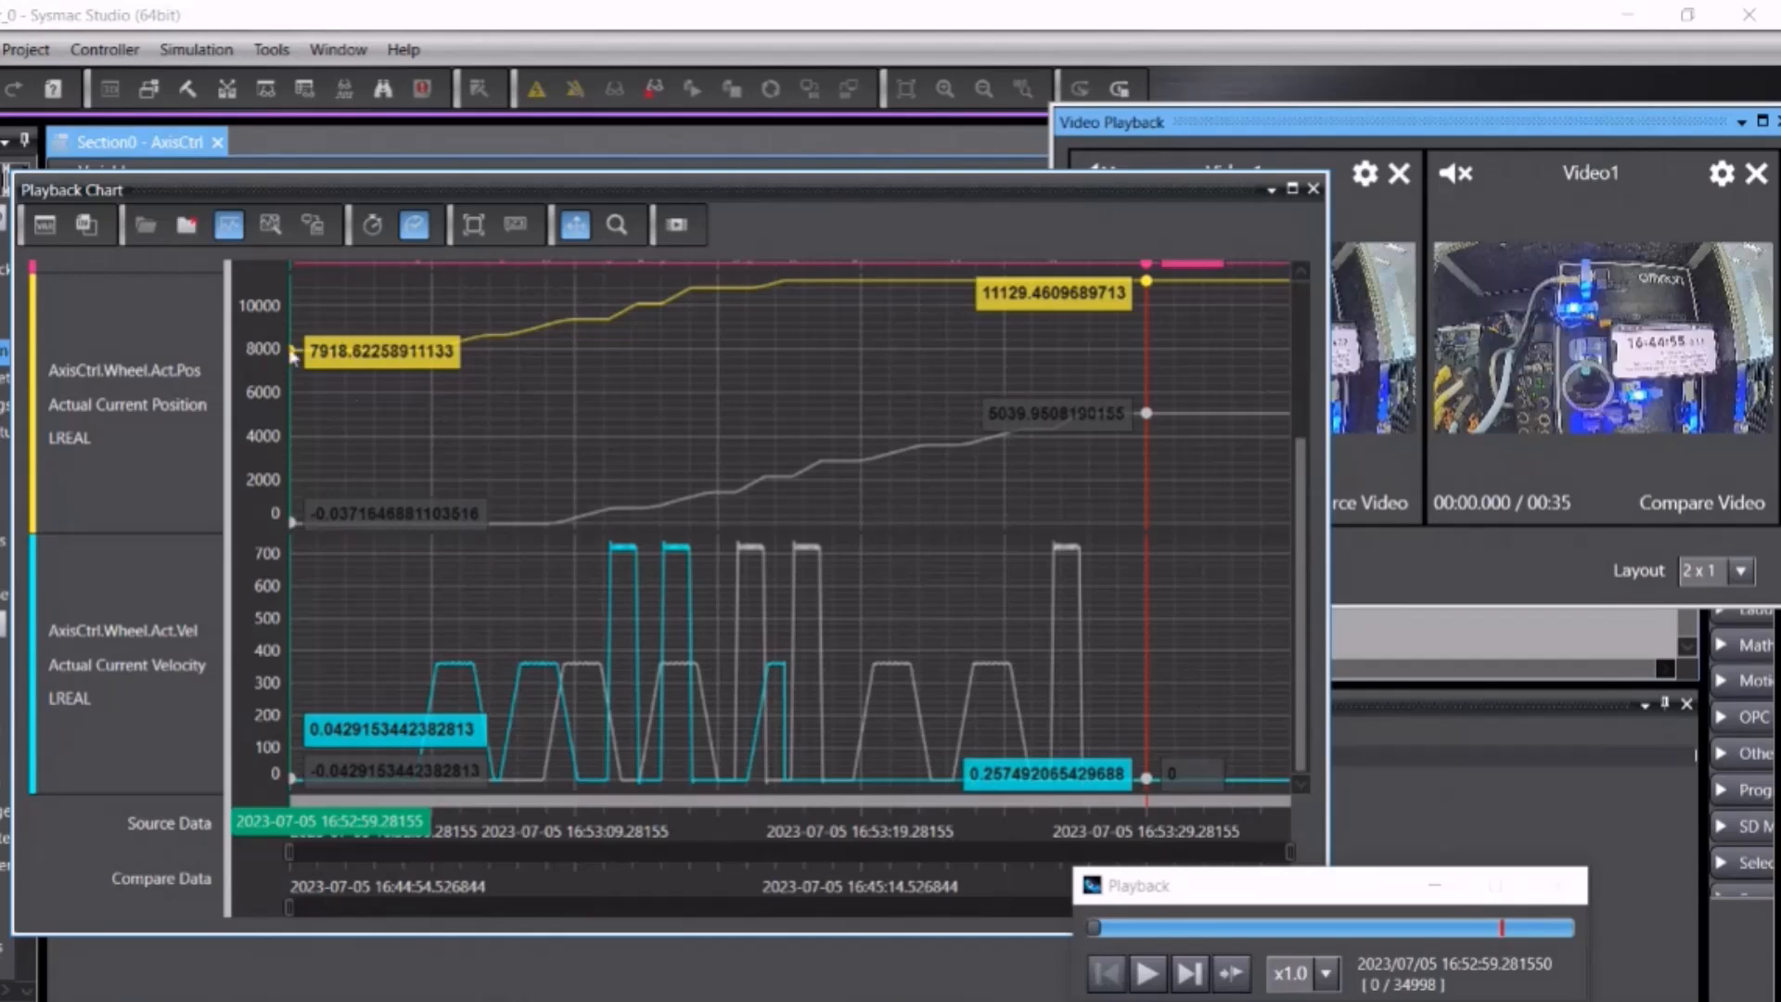
Step: Align compare data to source on the fifth AxisCtrl.bMoveRel rising edge, offsetting about -3688 ms
left_click(270, 224)
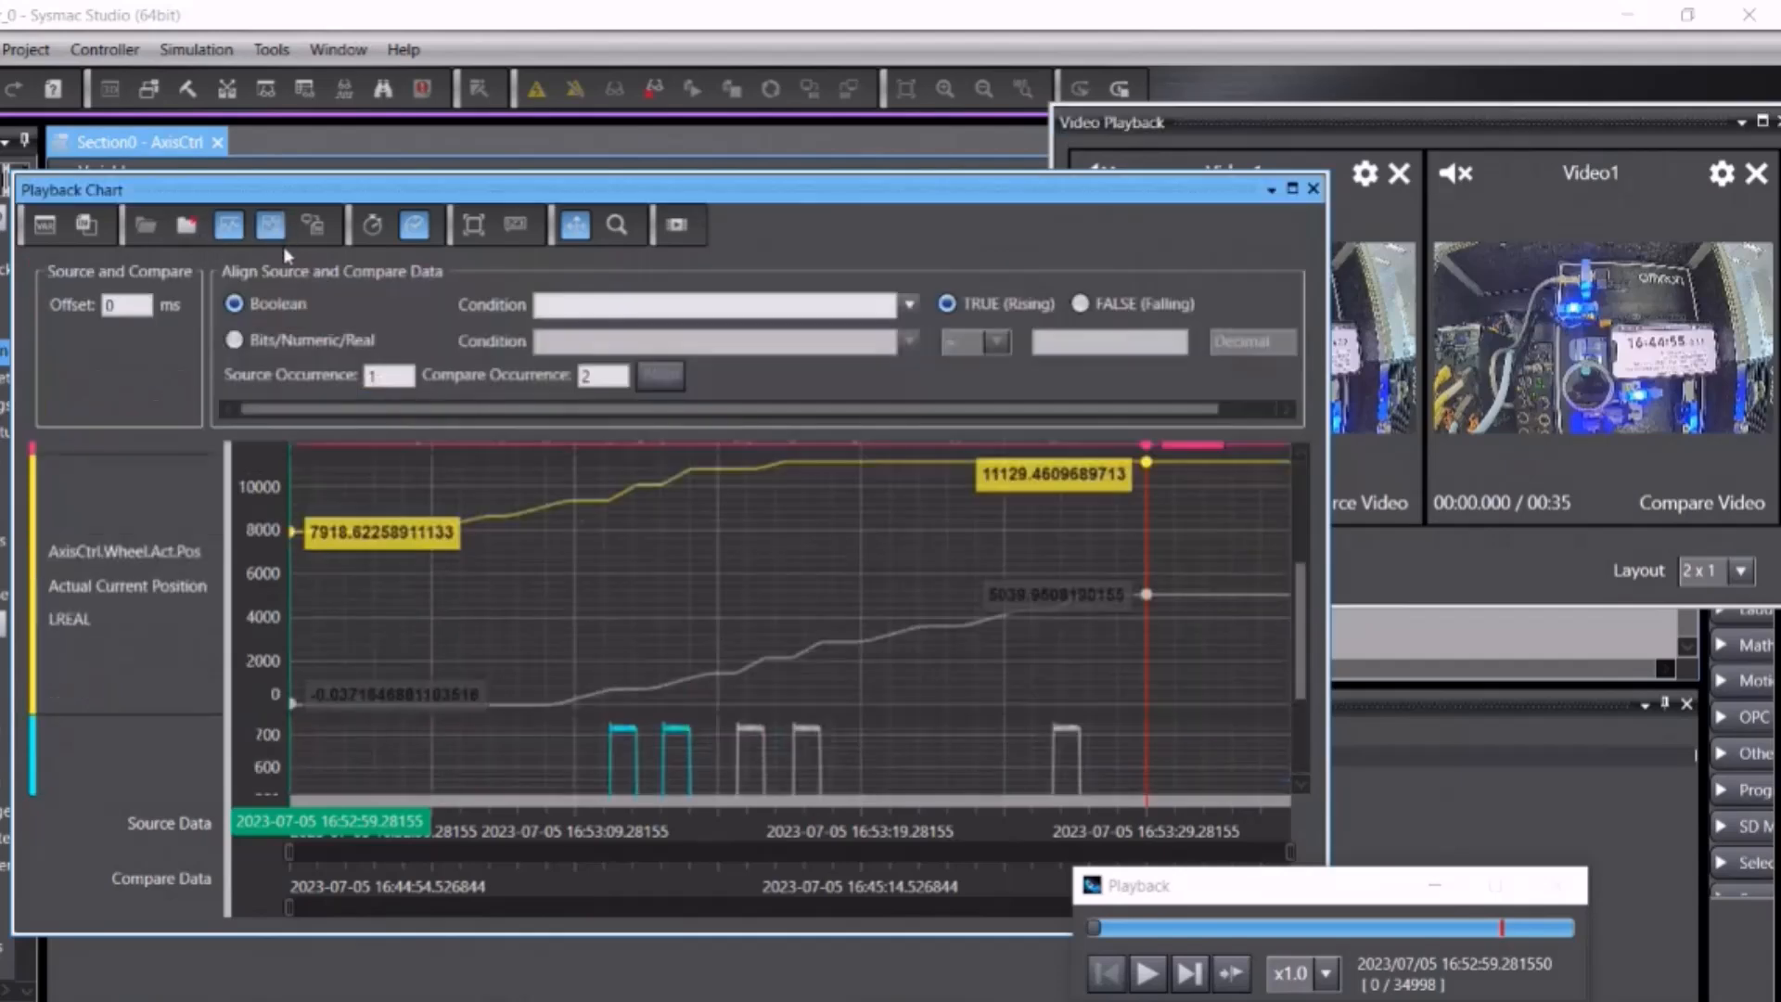
type("5")
double_click(608, 375)
type("5")
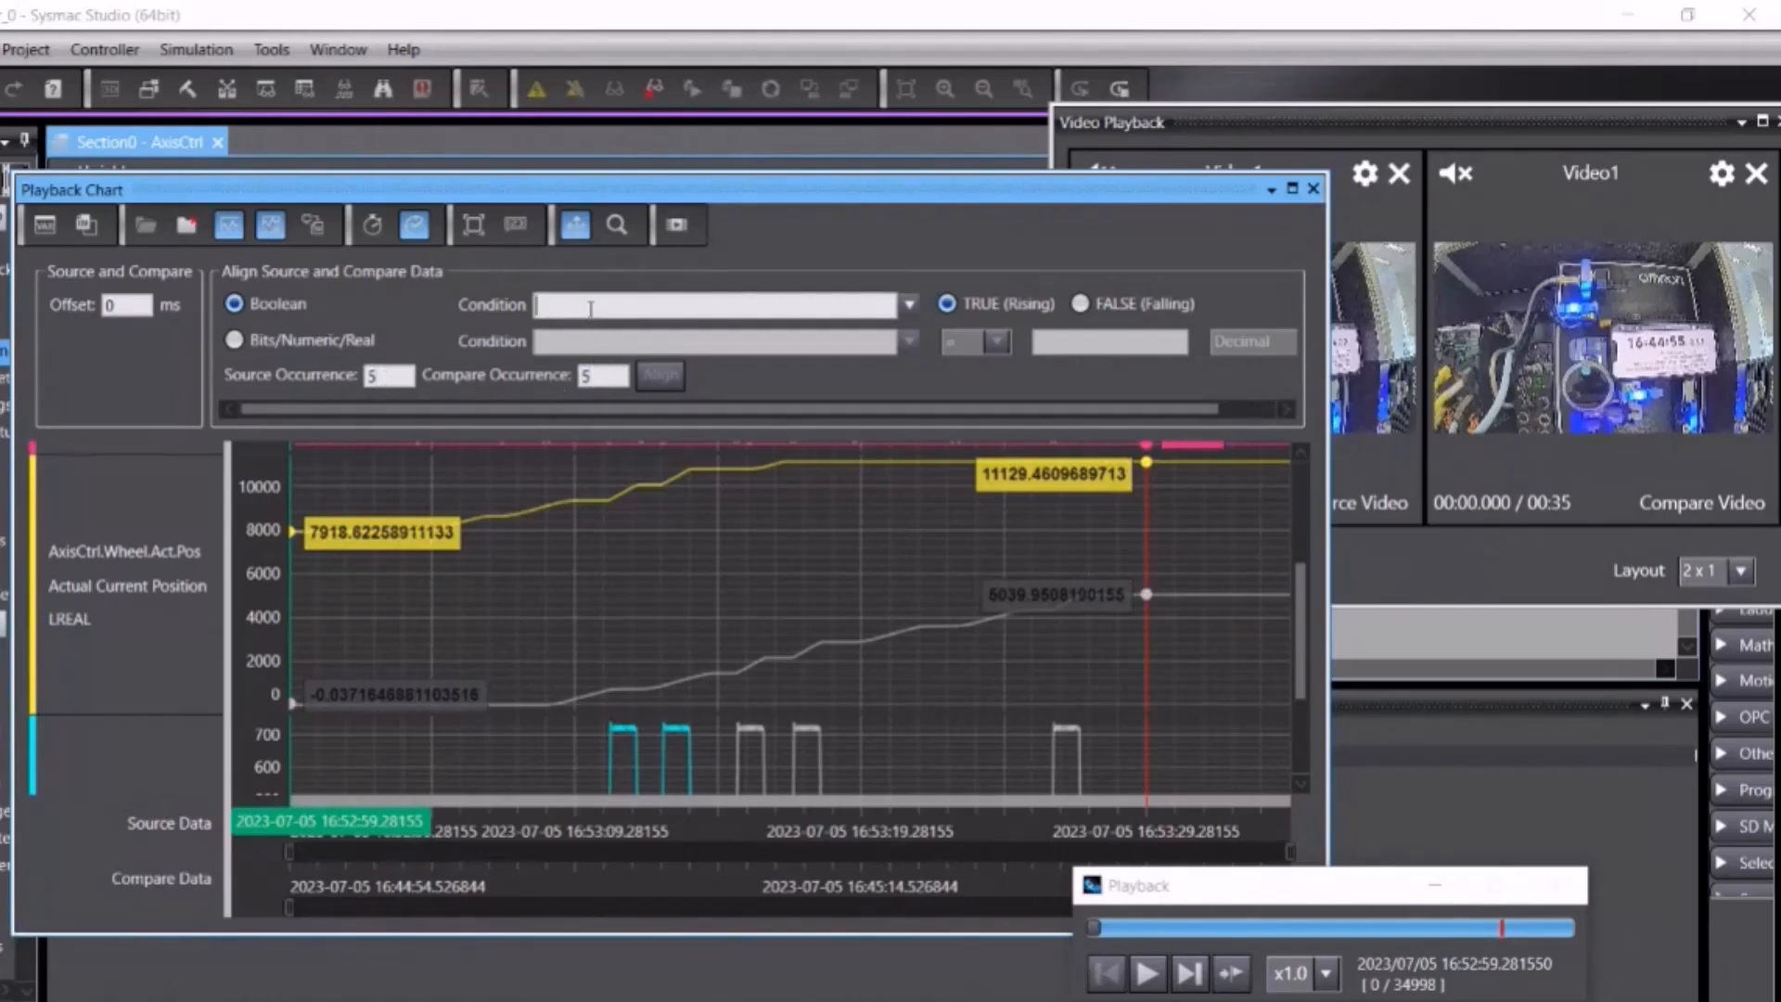
type("axisctrl")
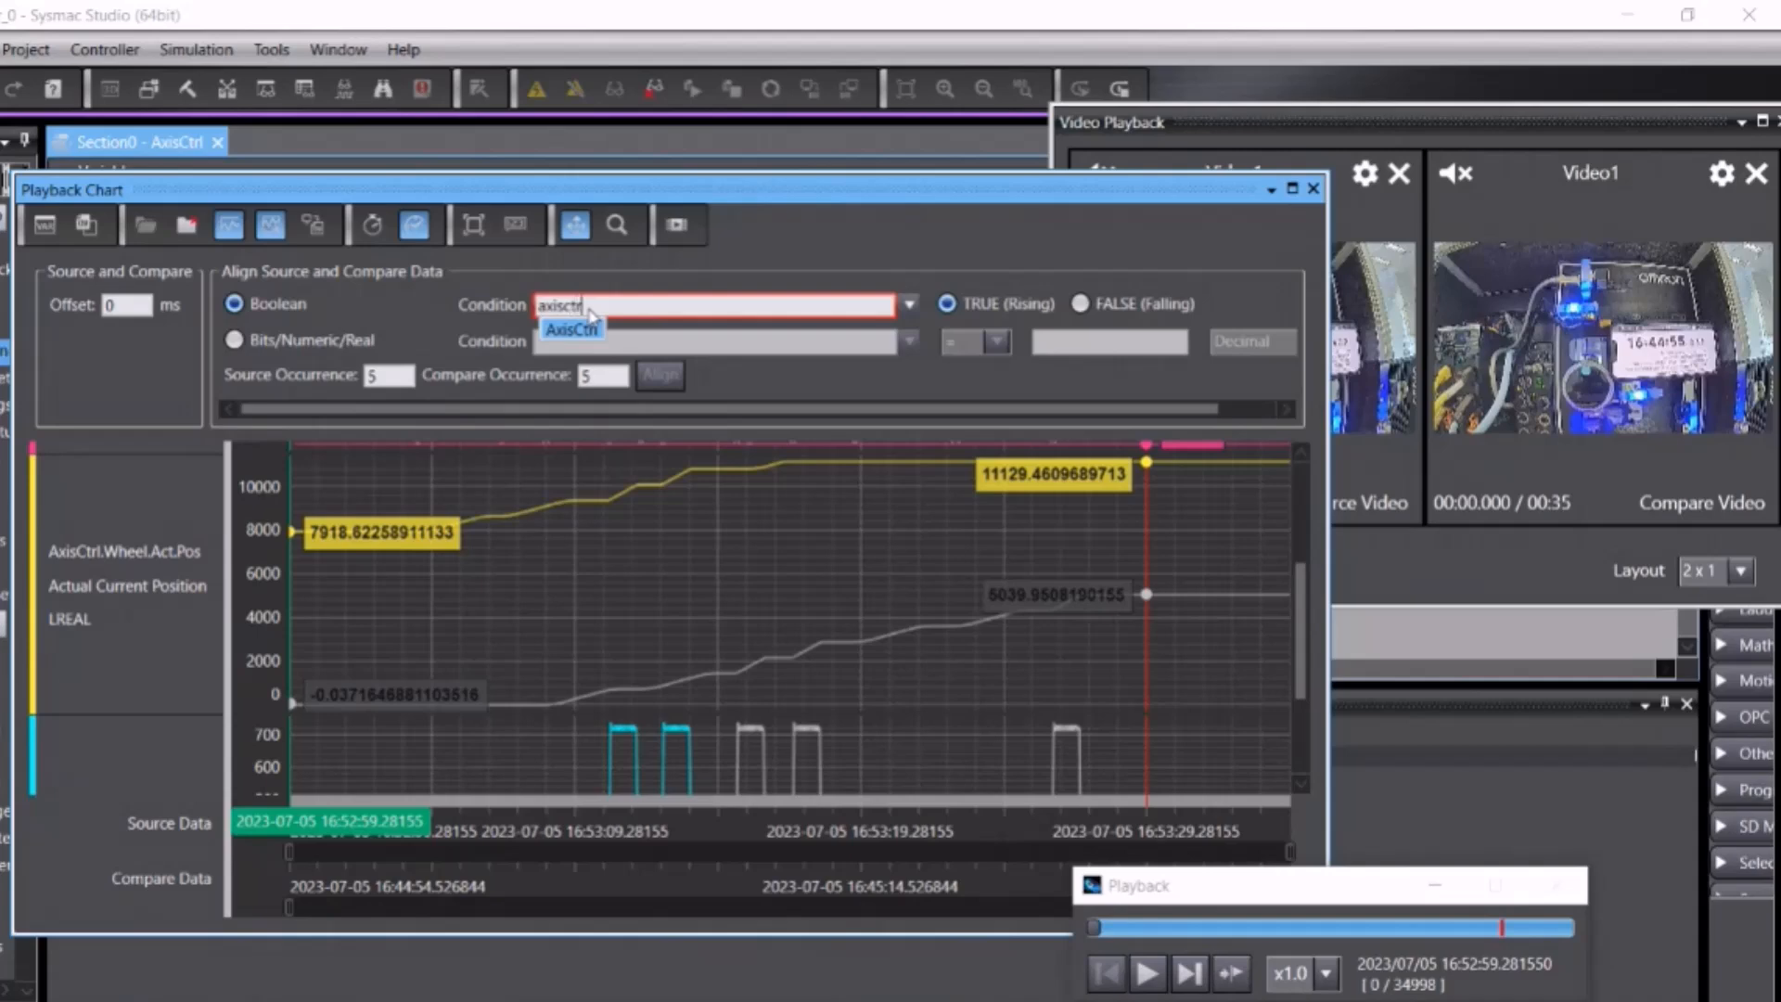
type(".")
key("Down")
key("Down")
key("Down")
key("Down")
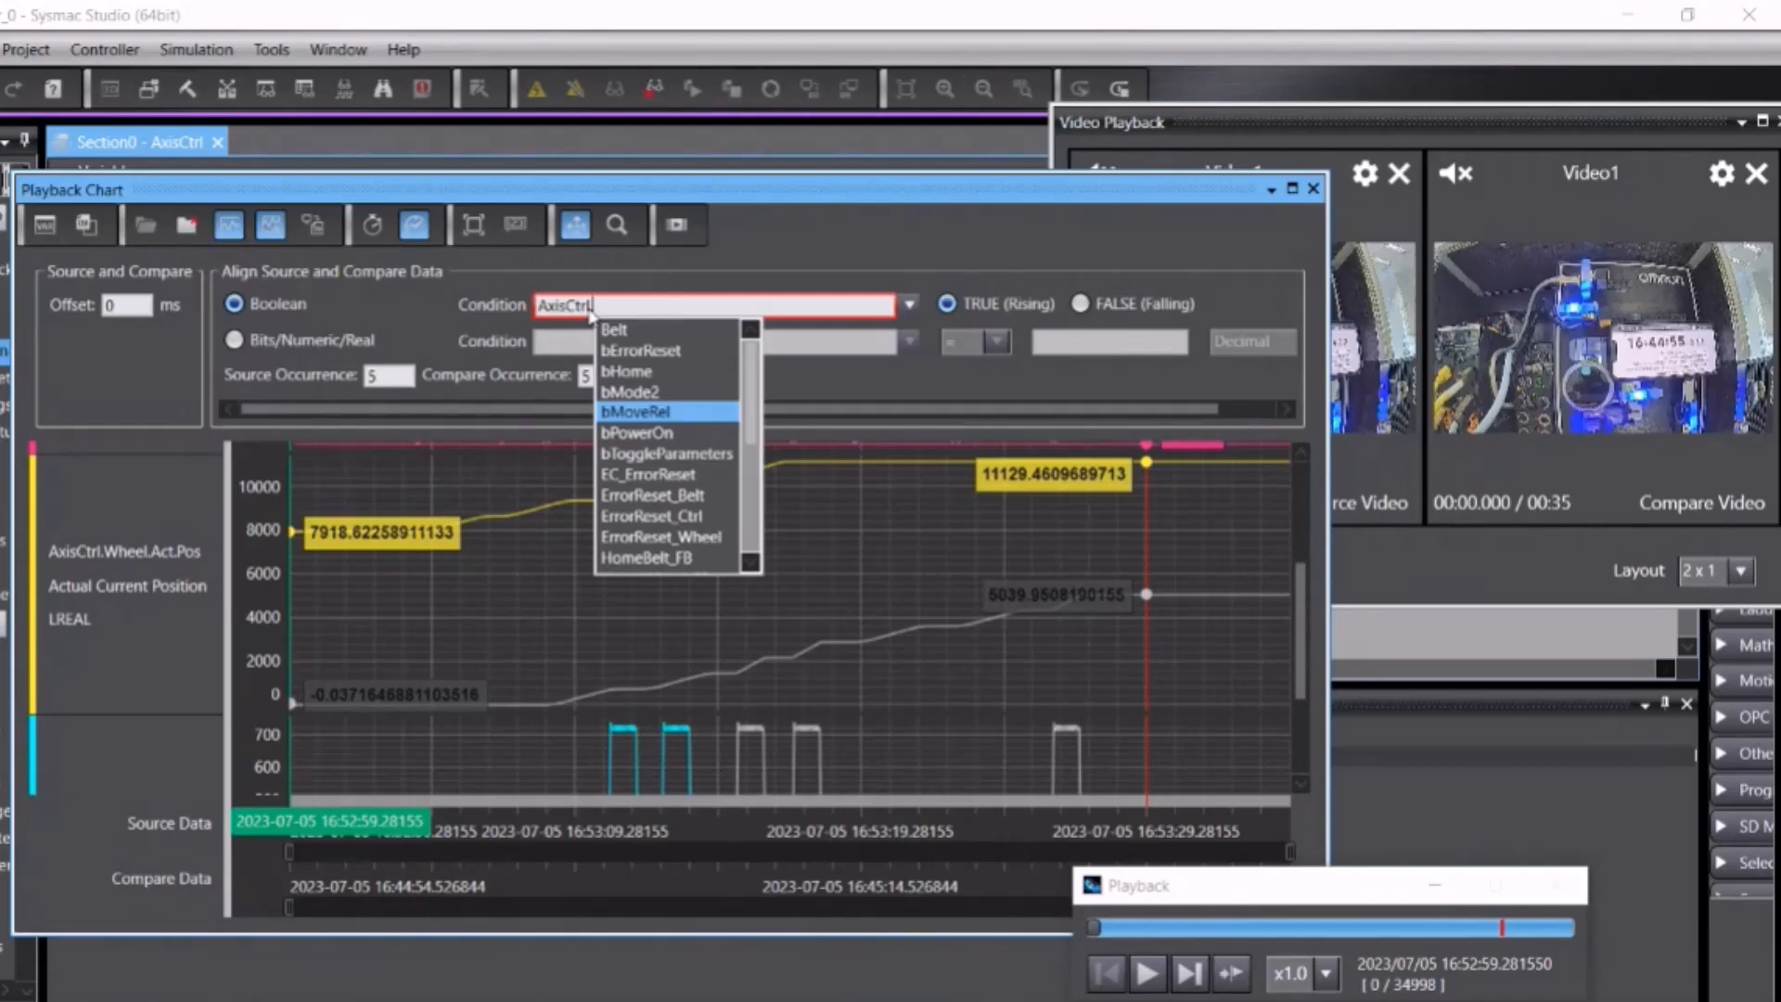
key("Return")
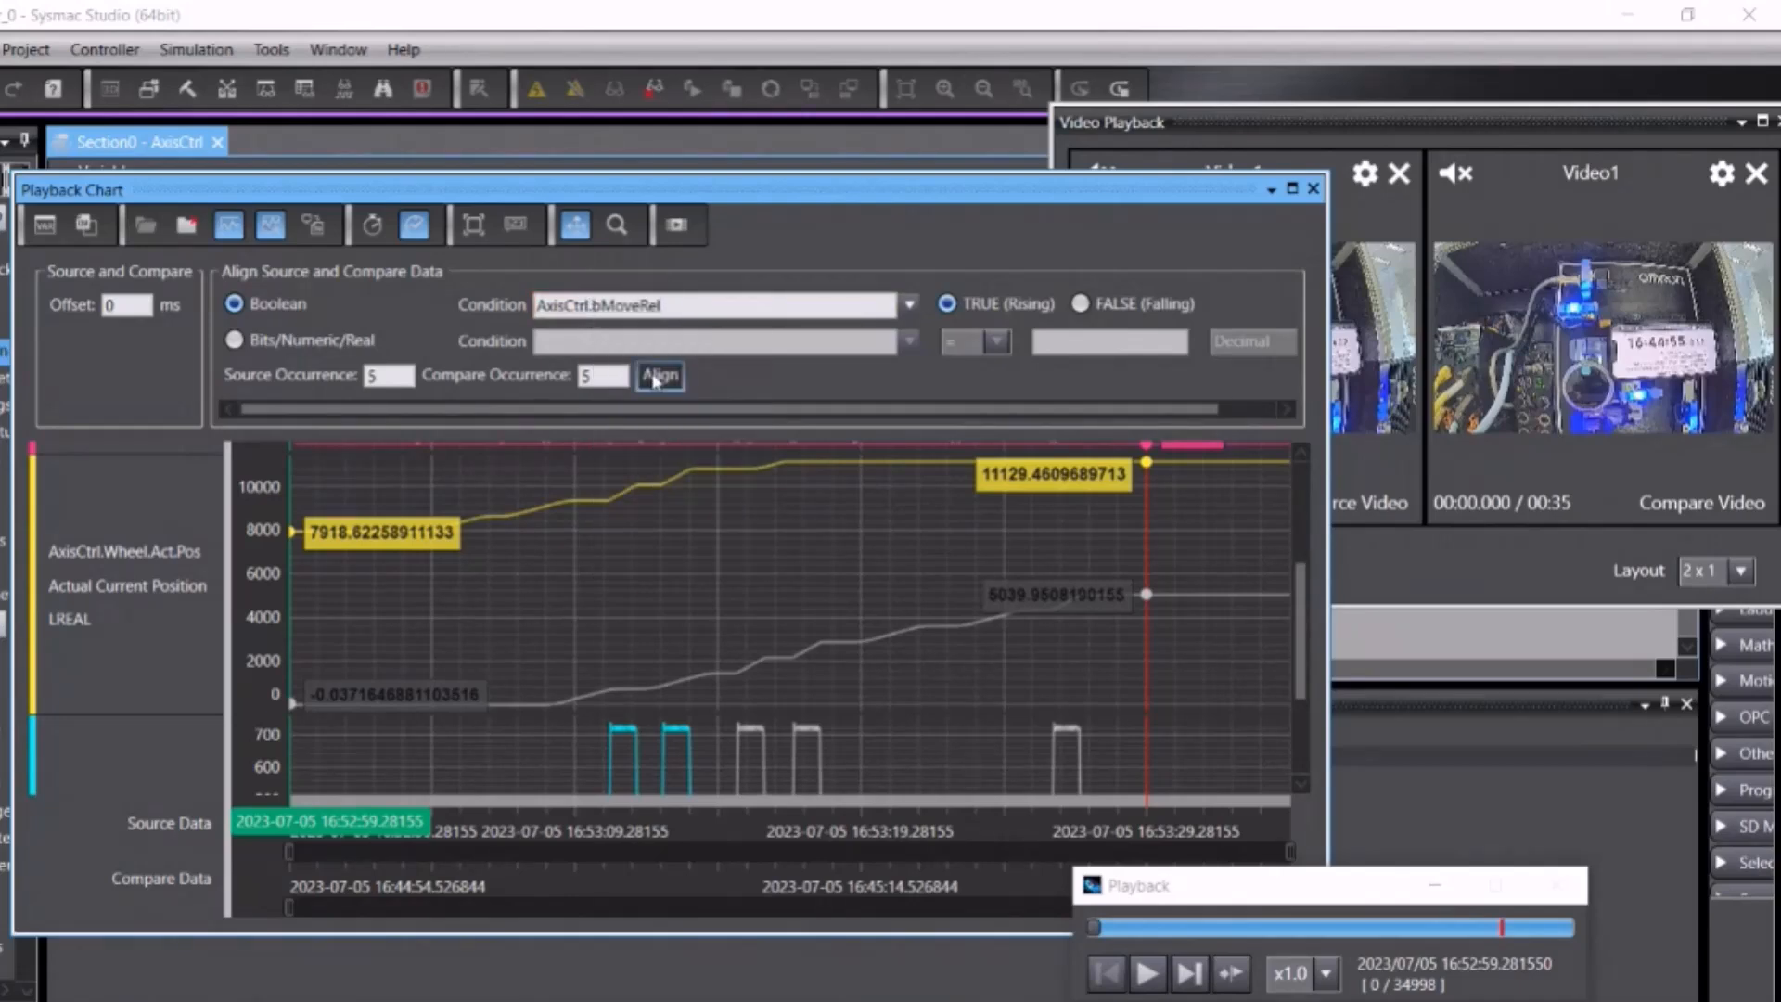
left_click(660, 375)
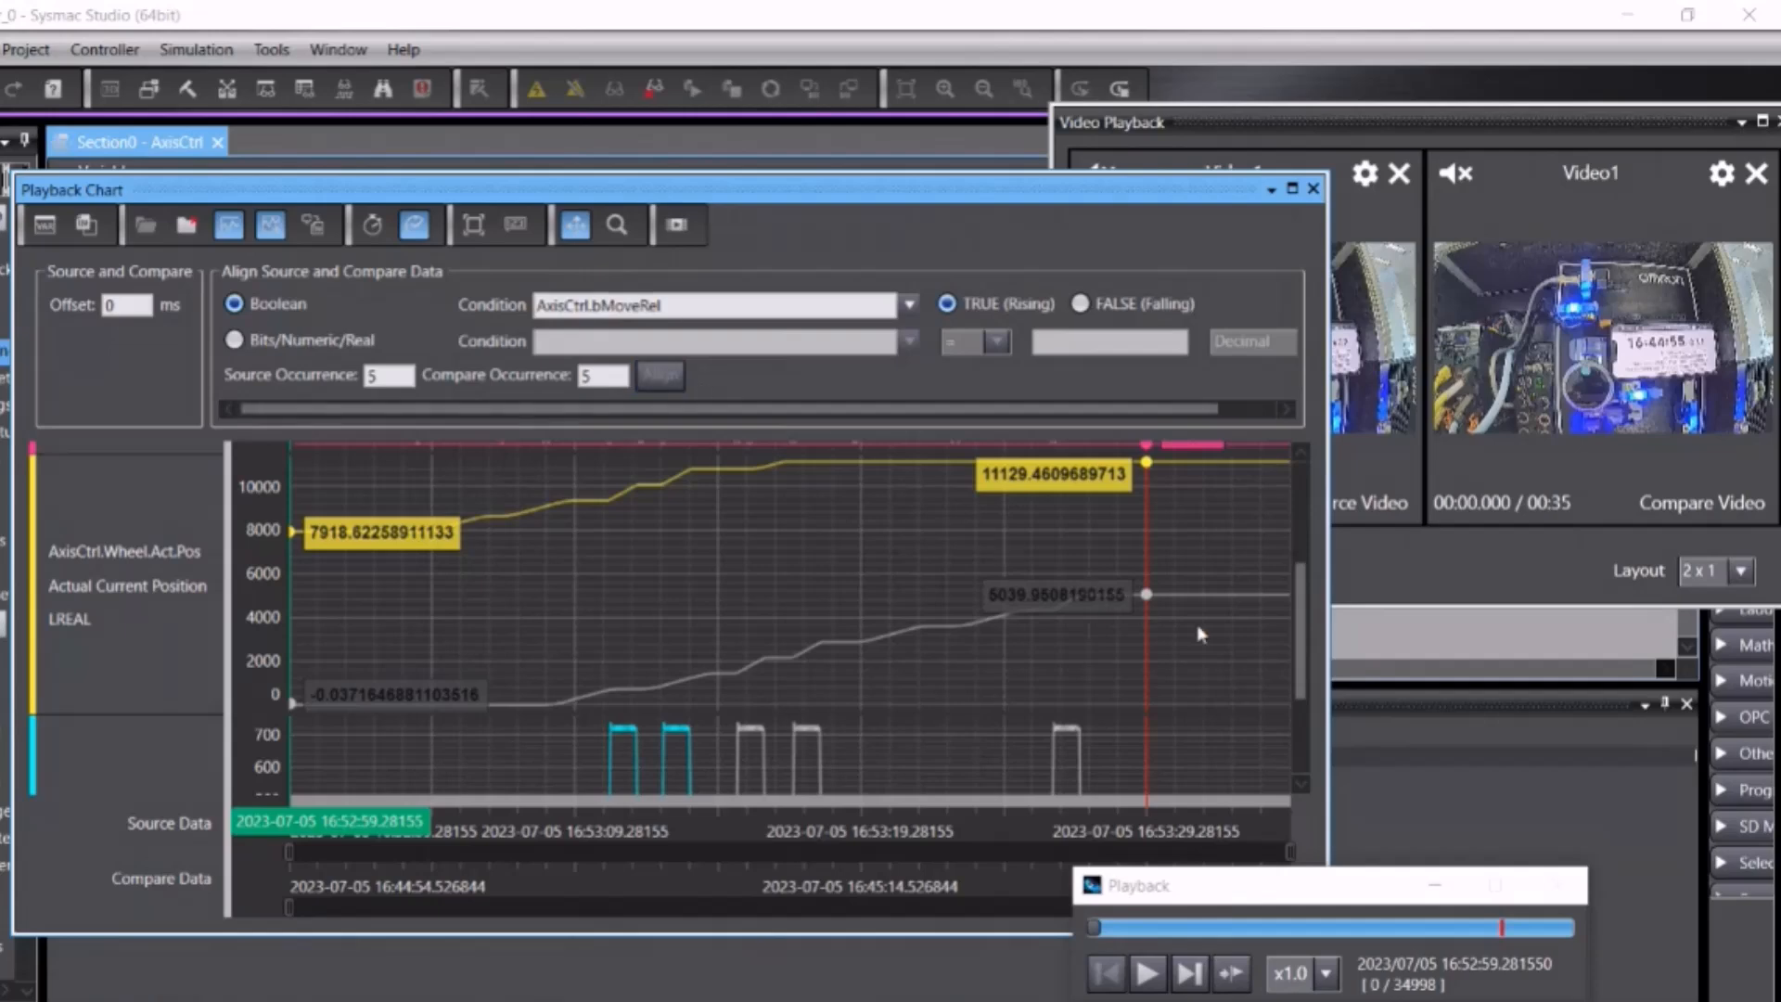
scroll(1301, 621, "down", 3)
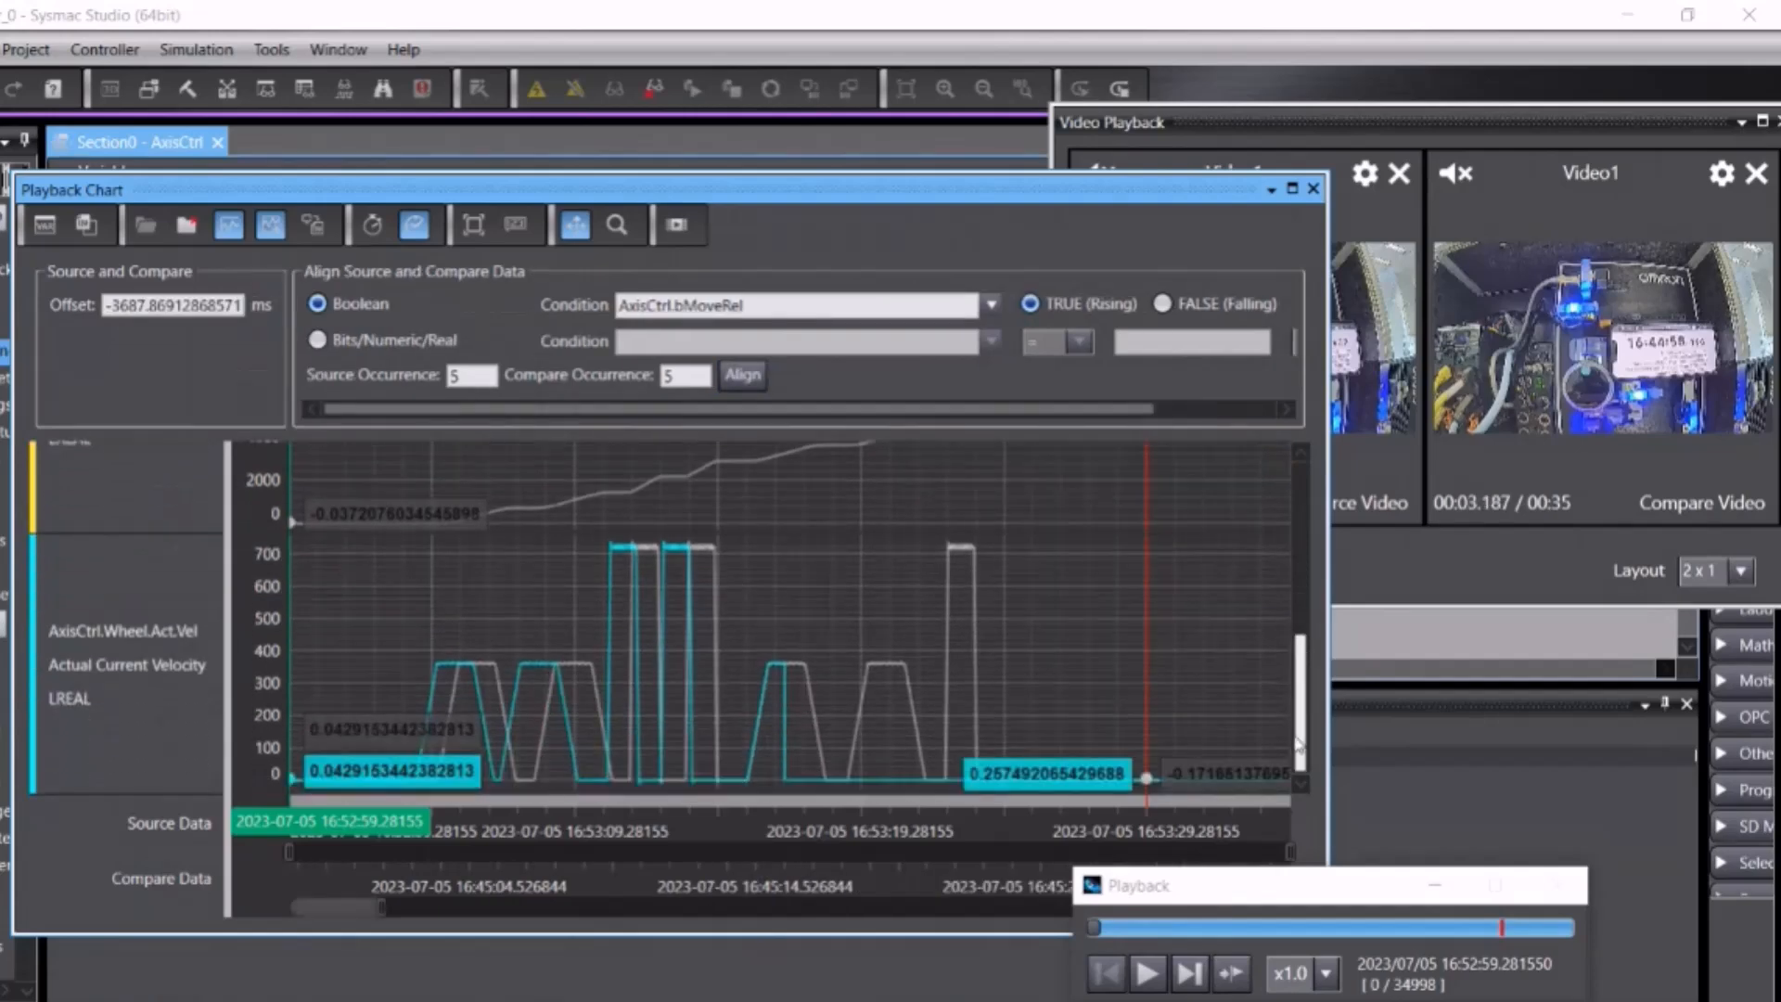